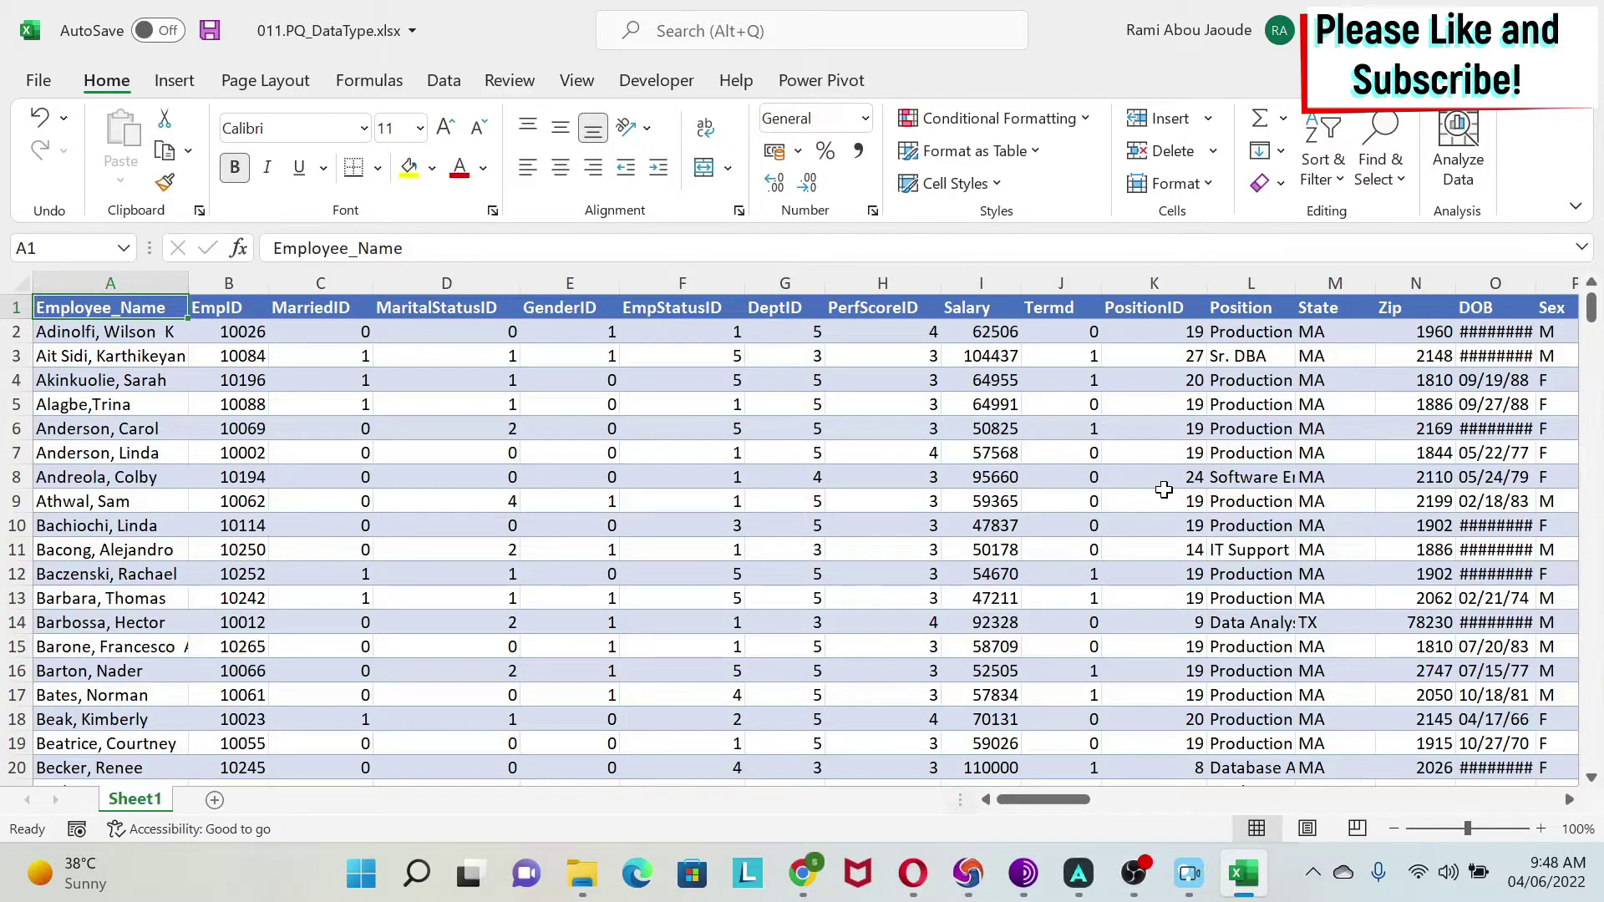
Step: Convert the data range A1:AJ312, with its header row, into an Excel table
key(ctrl+shift+Right)
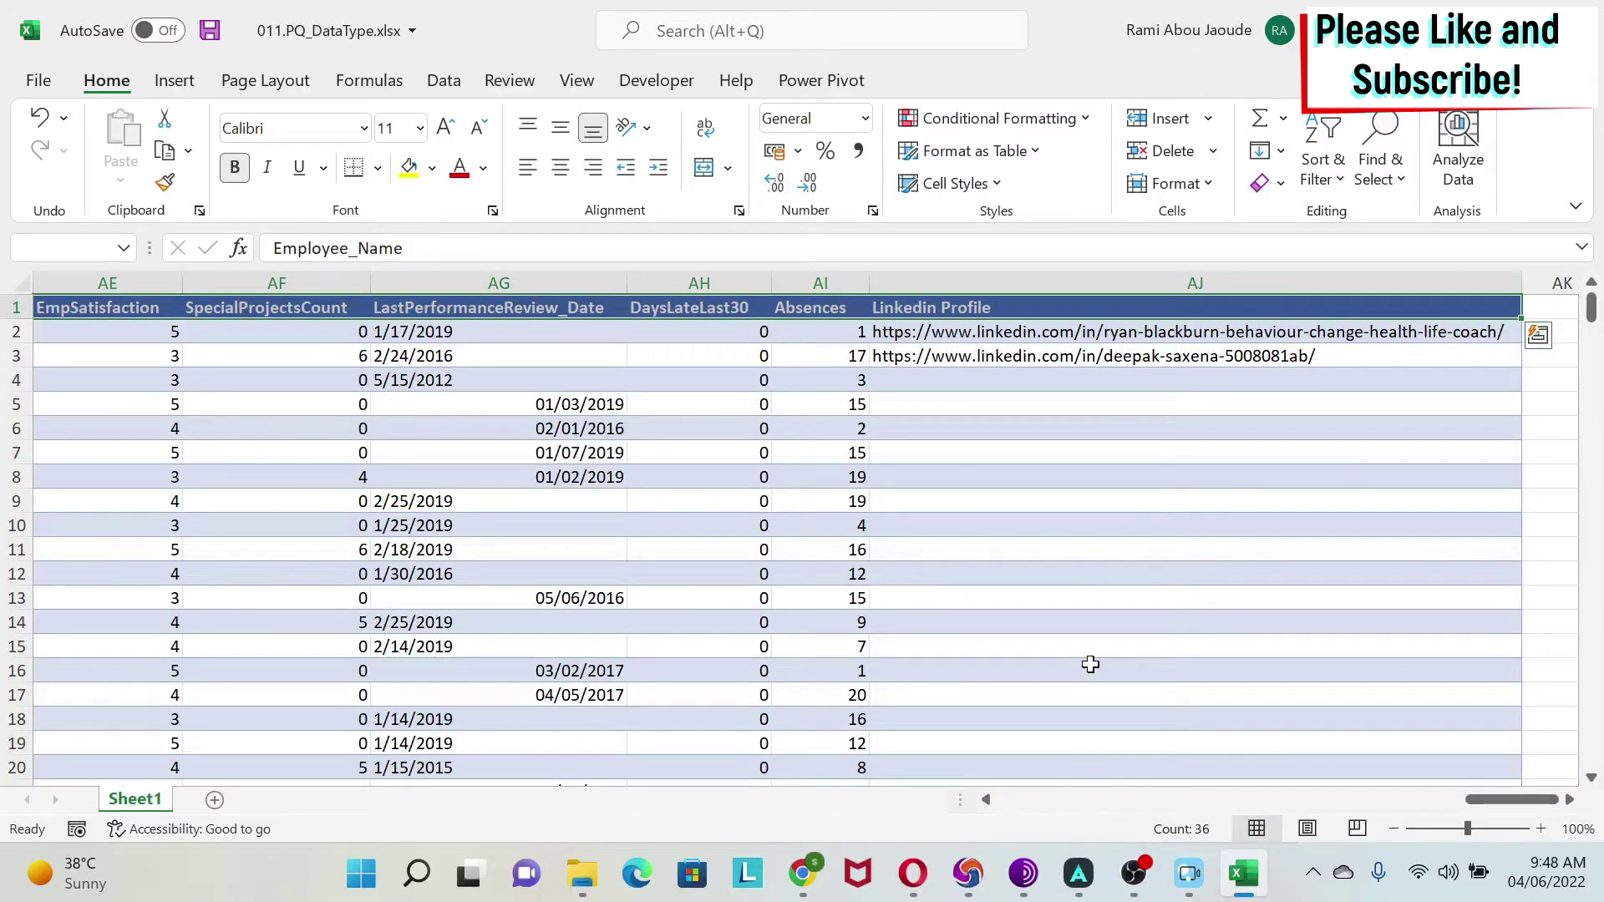
key(ctrl+Home)
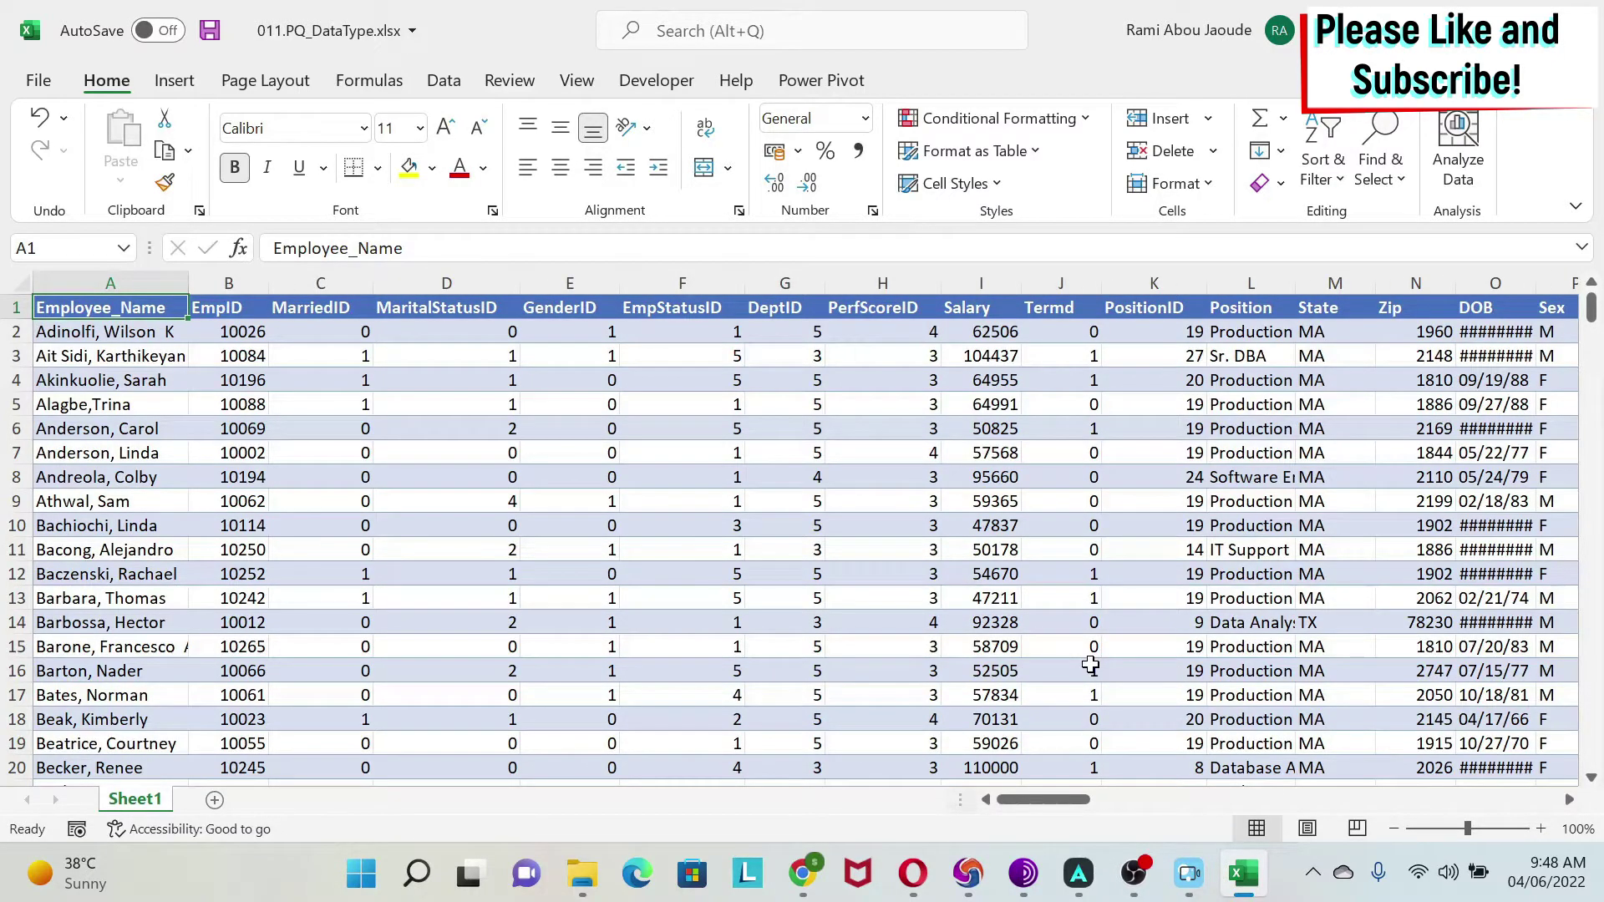
key(Right)
key(Right)
key(Right)
key(Right)
key(Right)
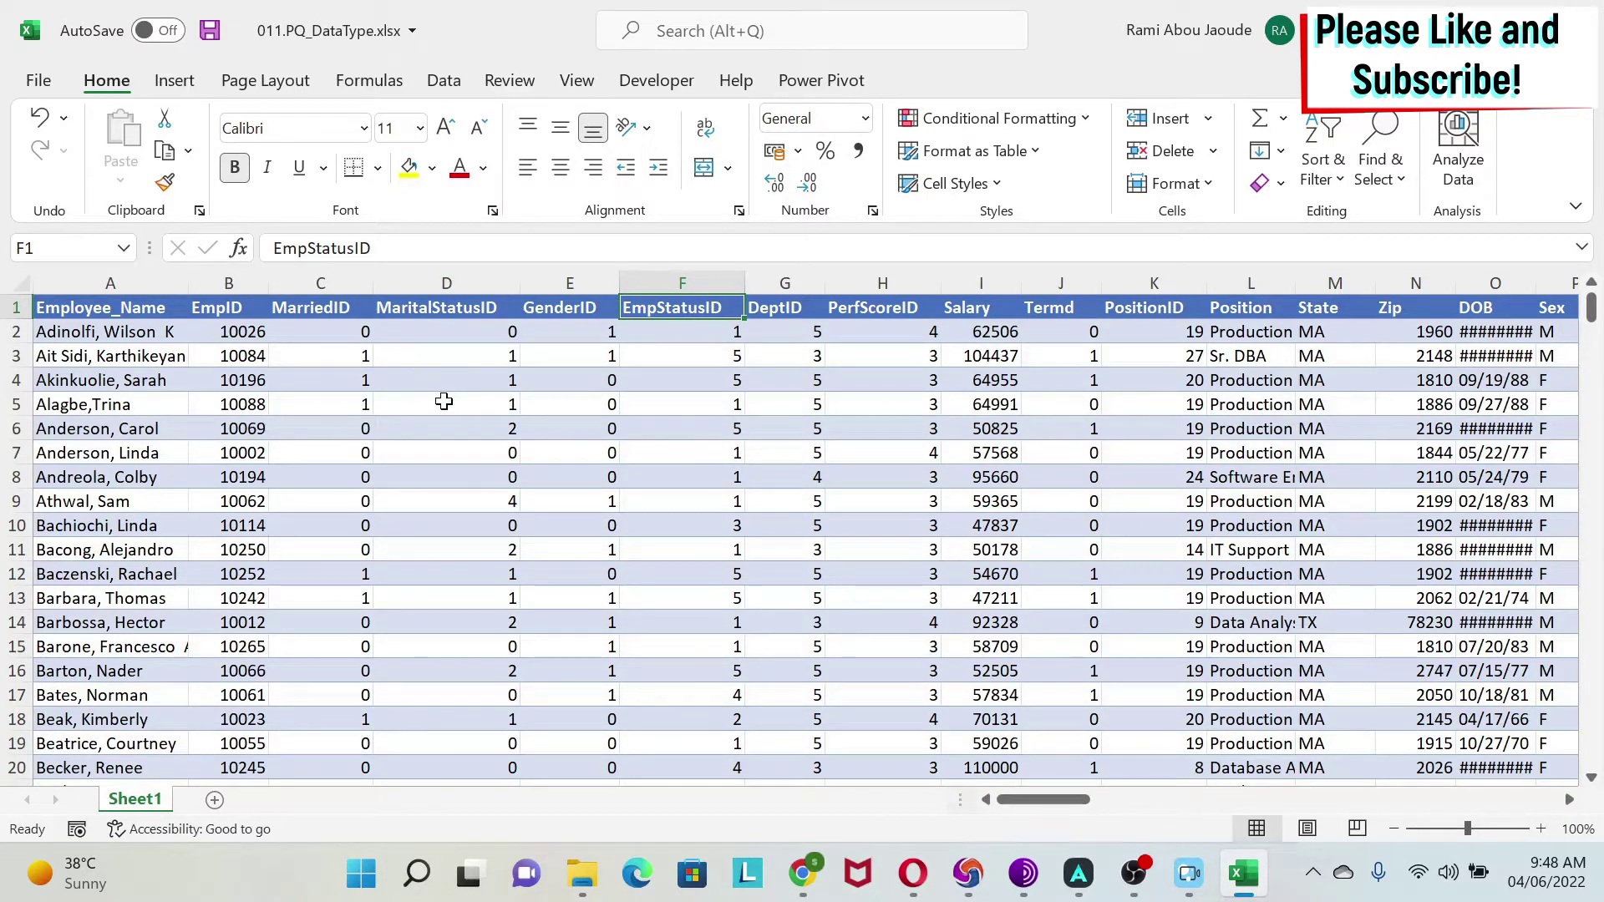
click(177, 82)
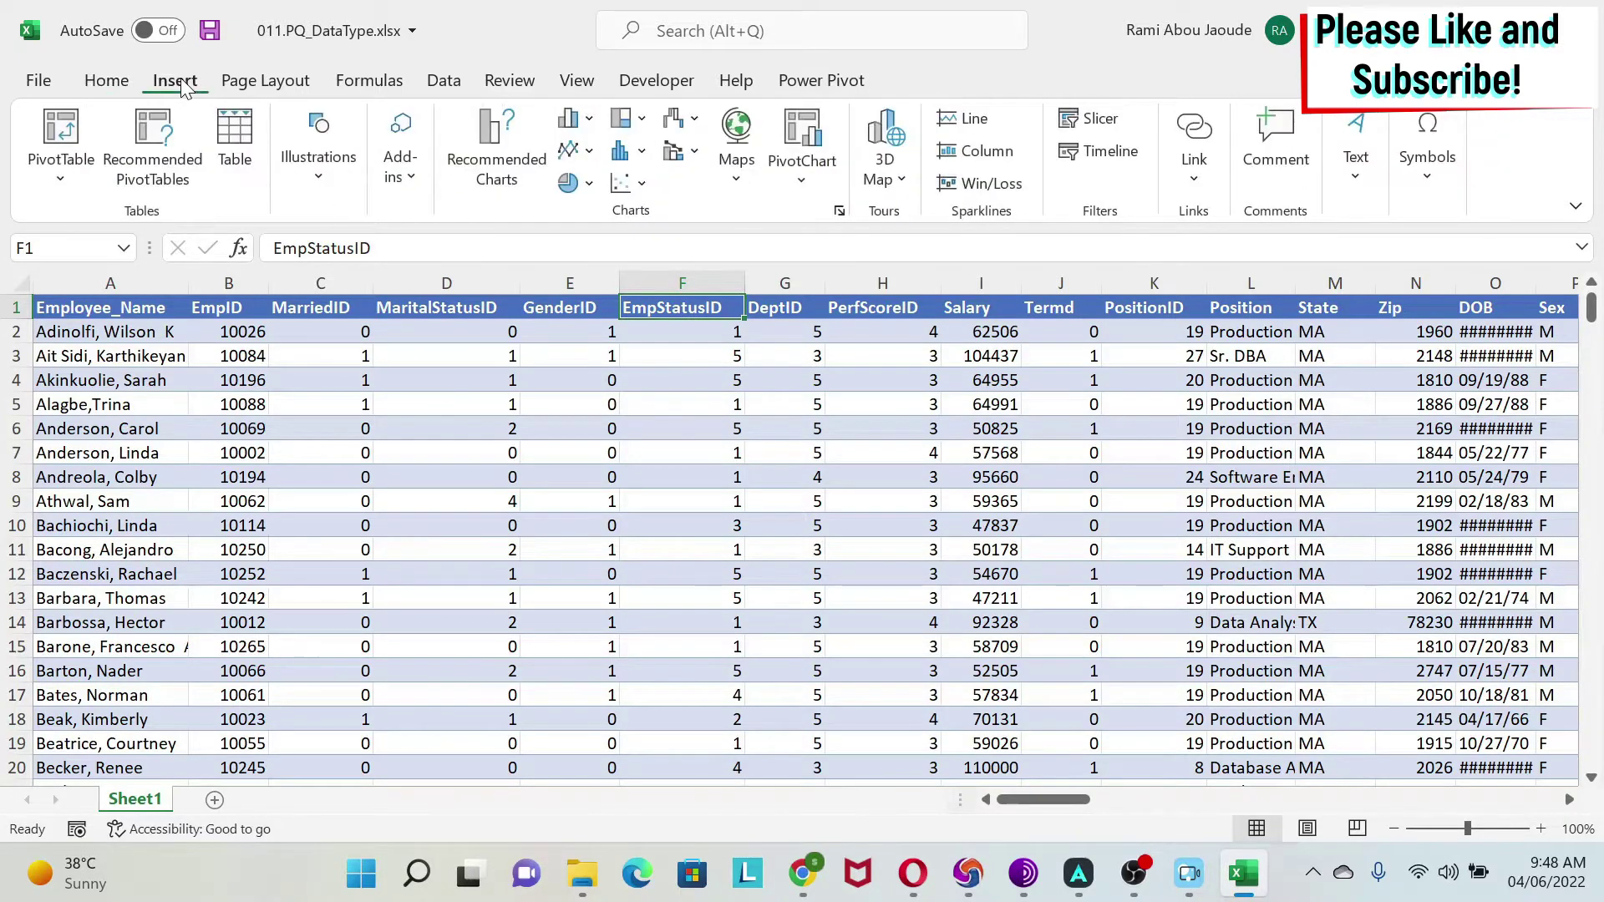
click(235, 138)
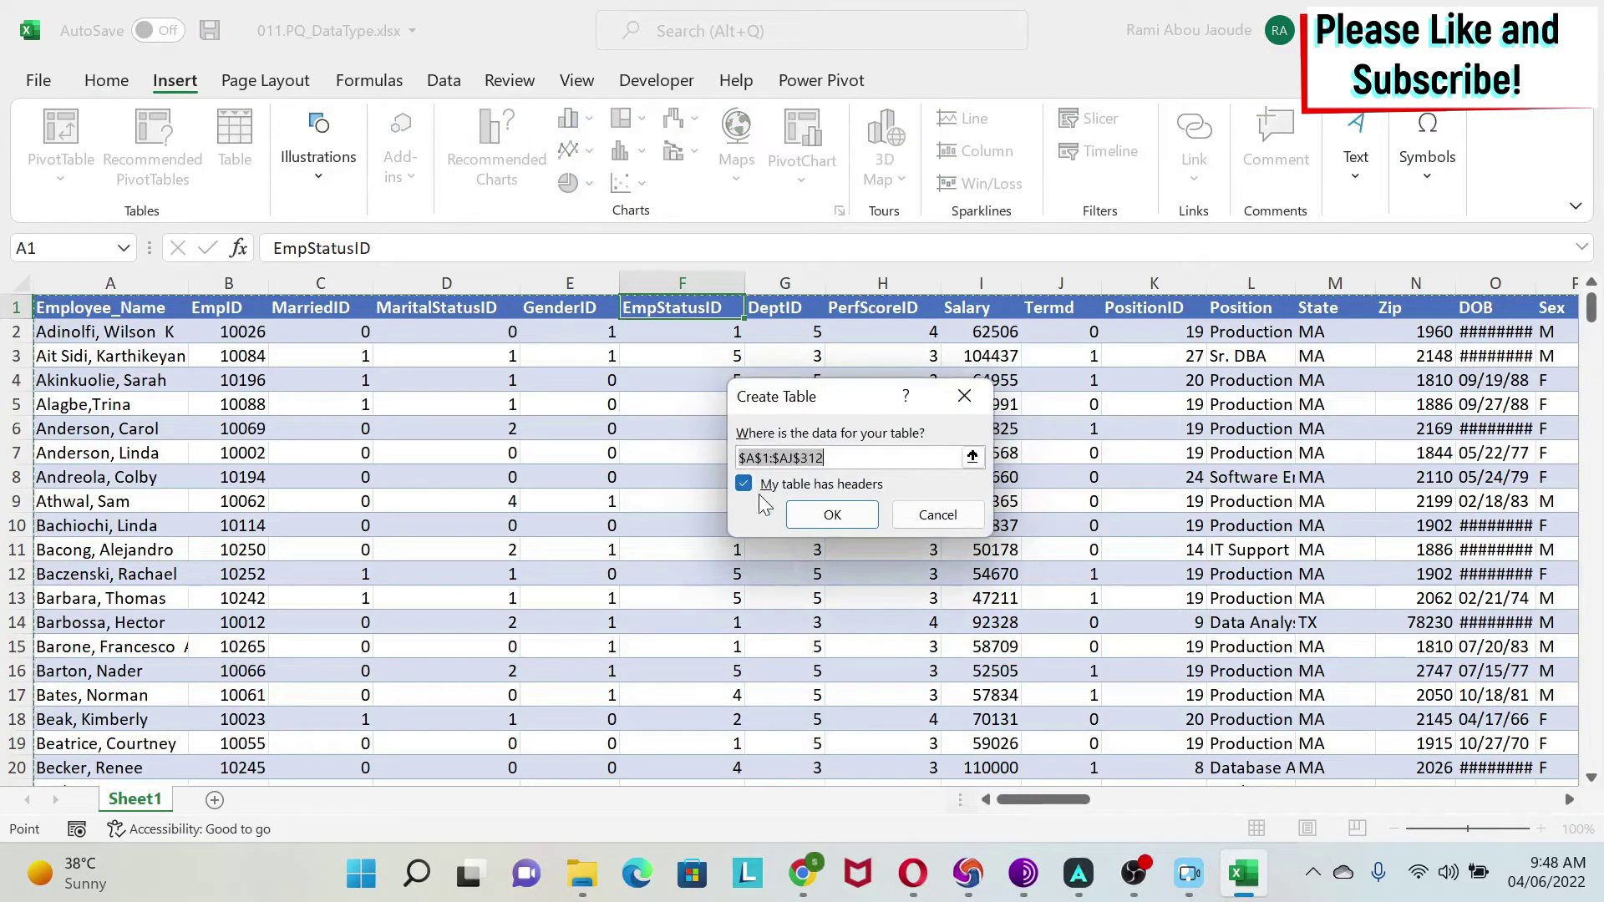
click(833, 513)
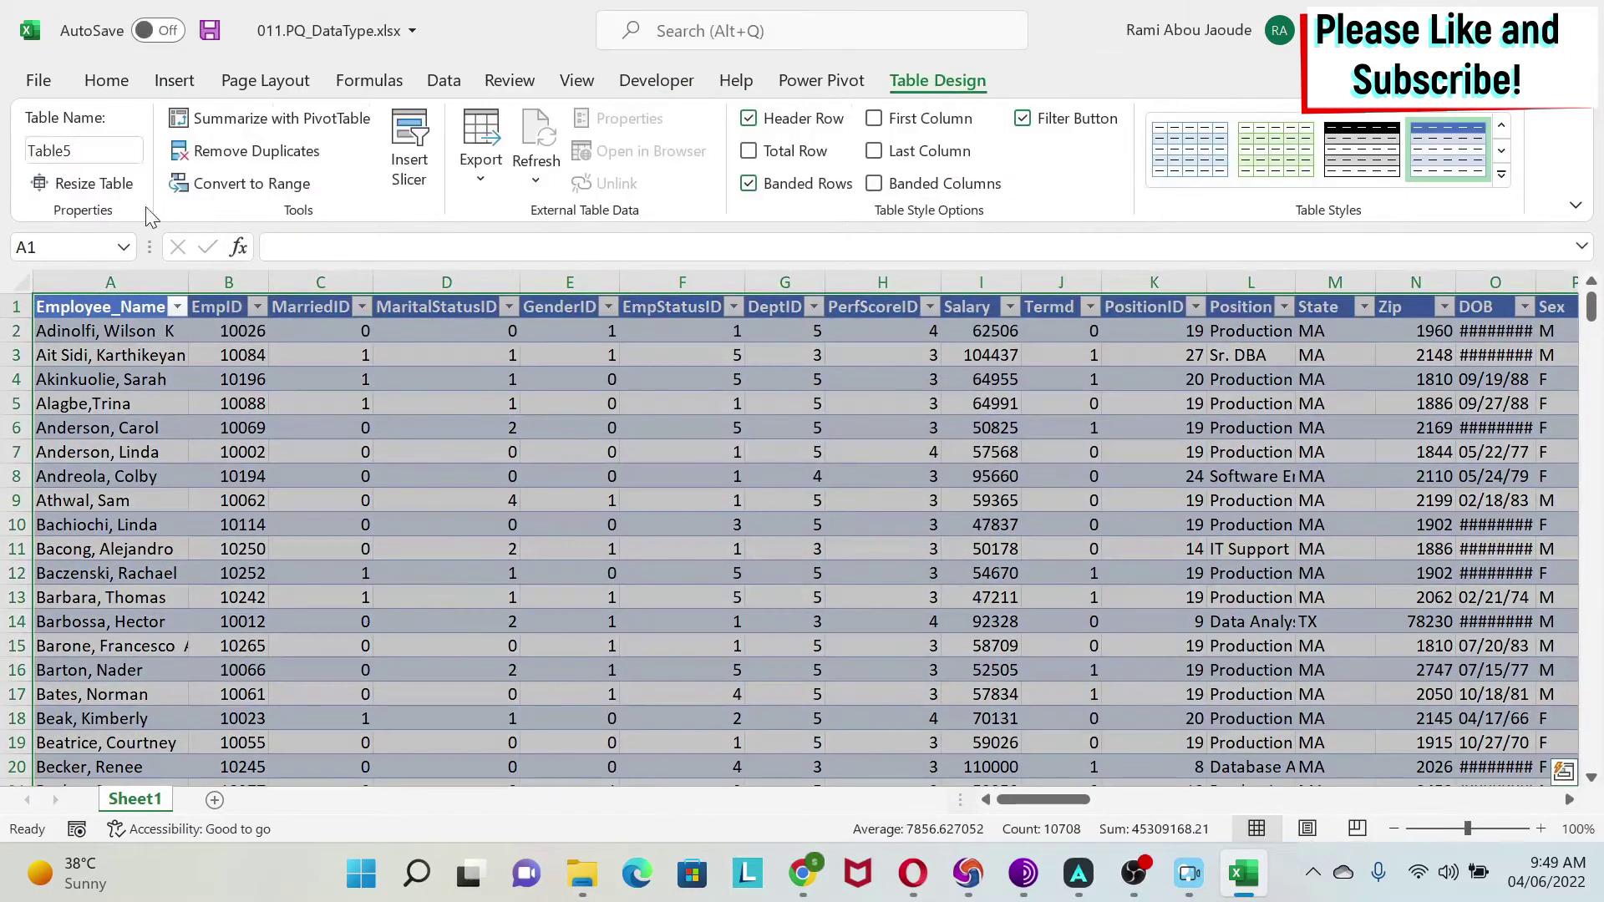
Step: Rename the table HRDB and load it into Power Query from Table/Range
click(88, 150)
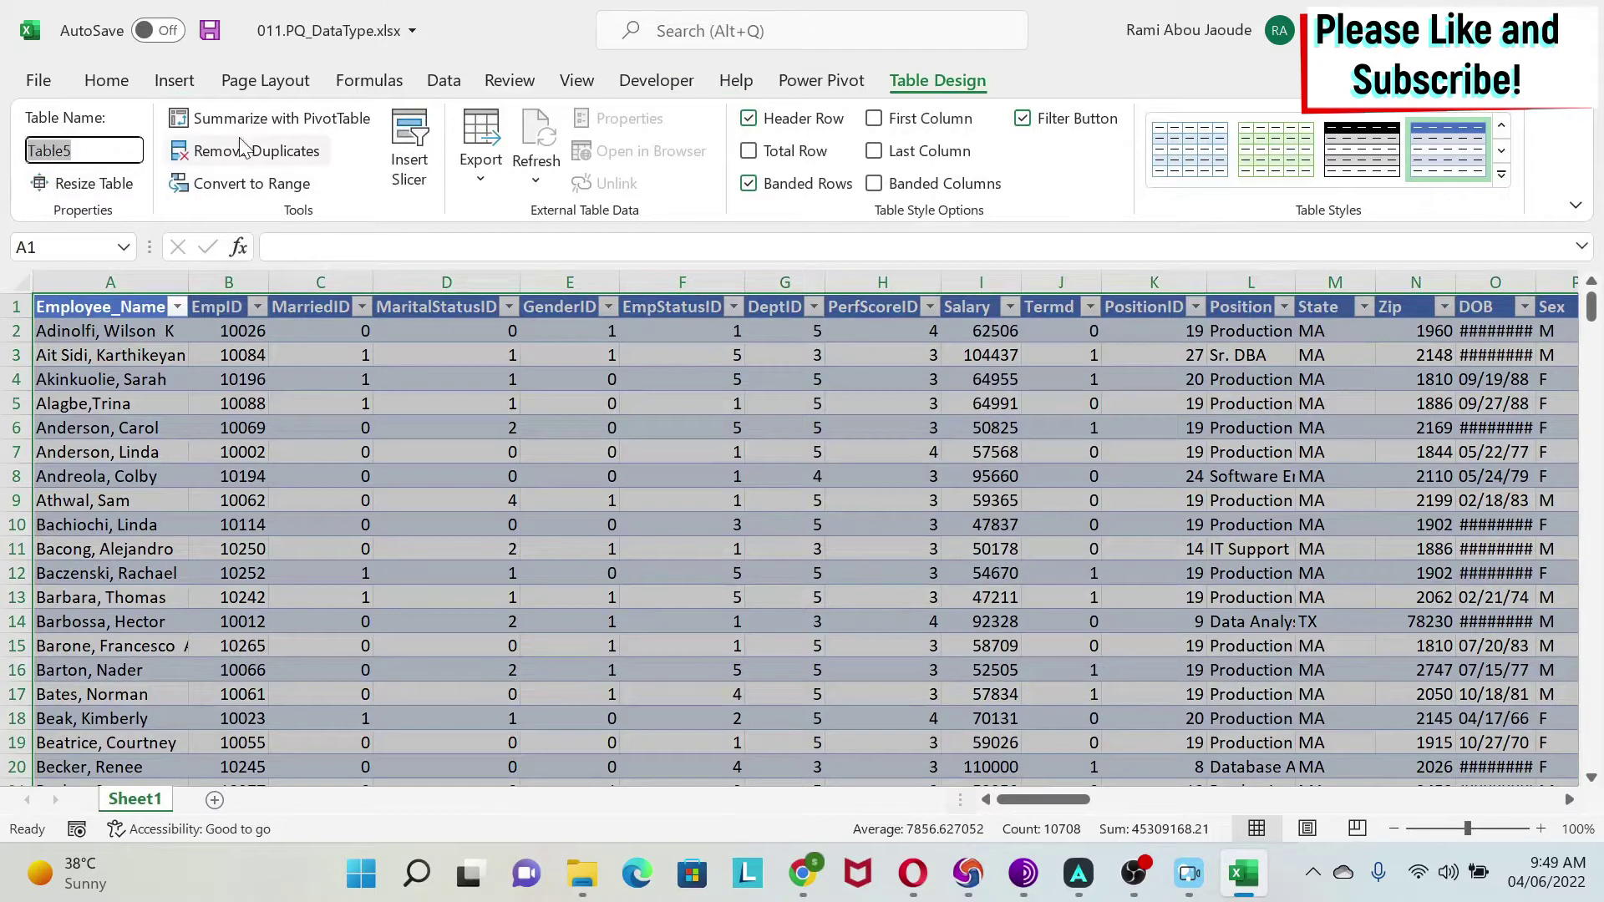
text(HRDB)
key(Return)
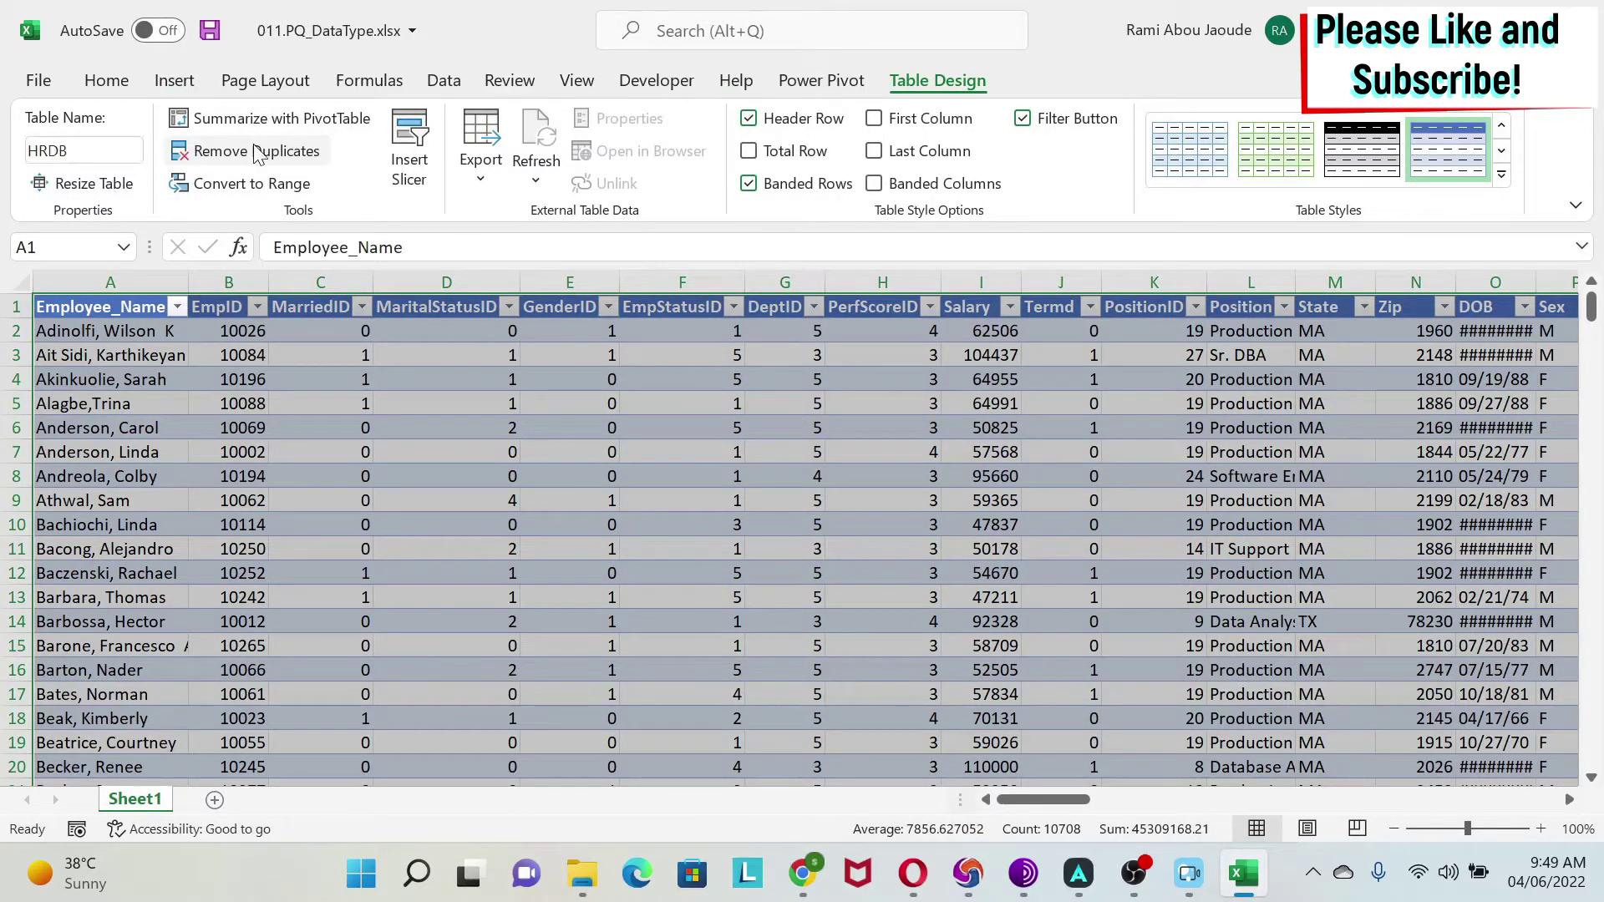
click(444, 80)
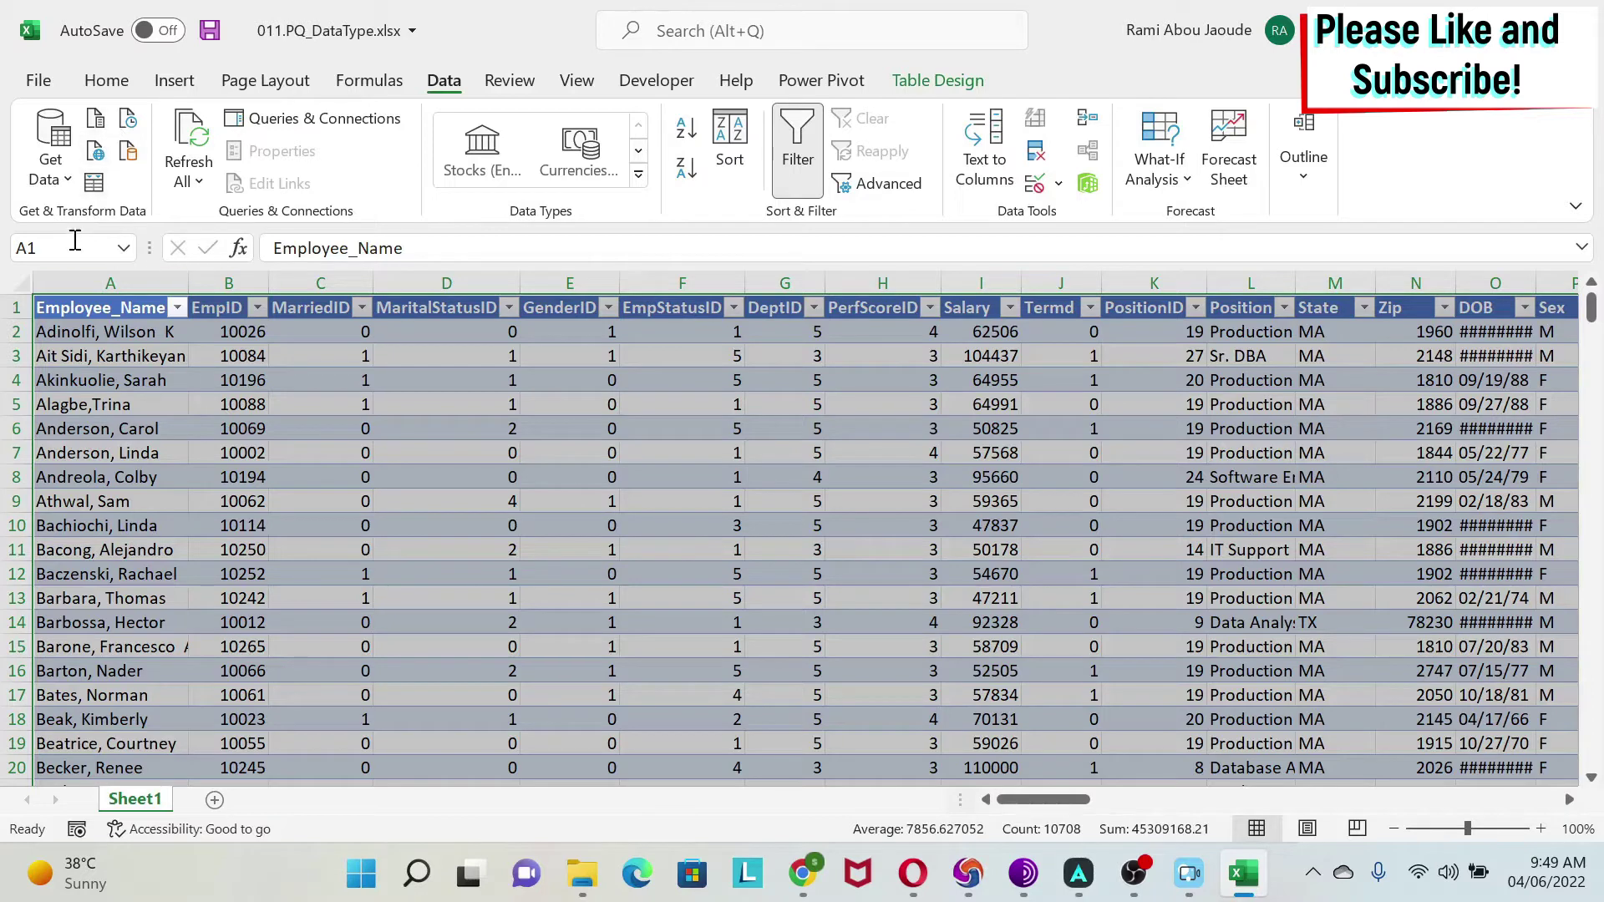
click(94, 187)
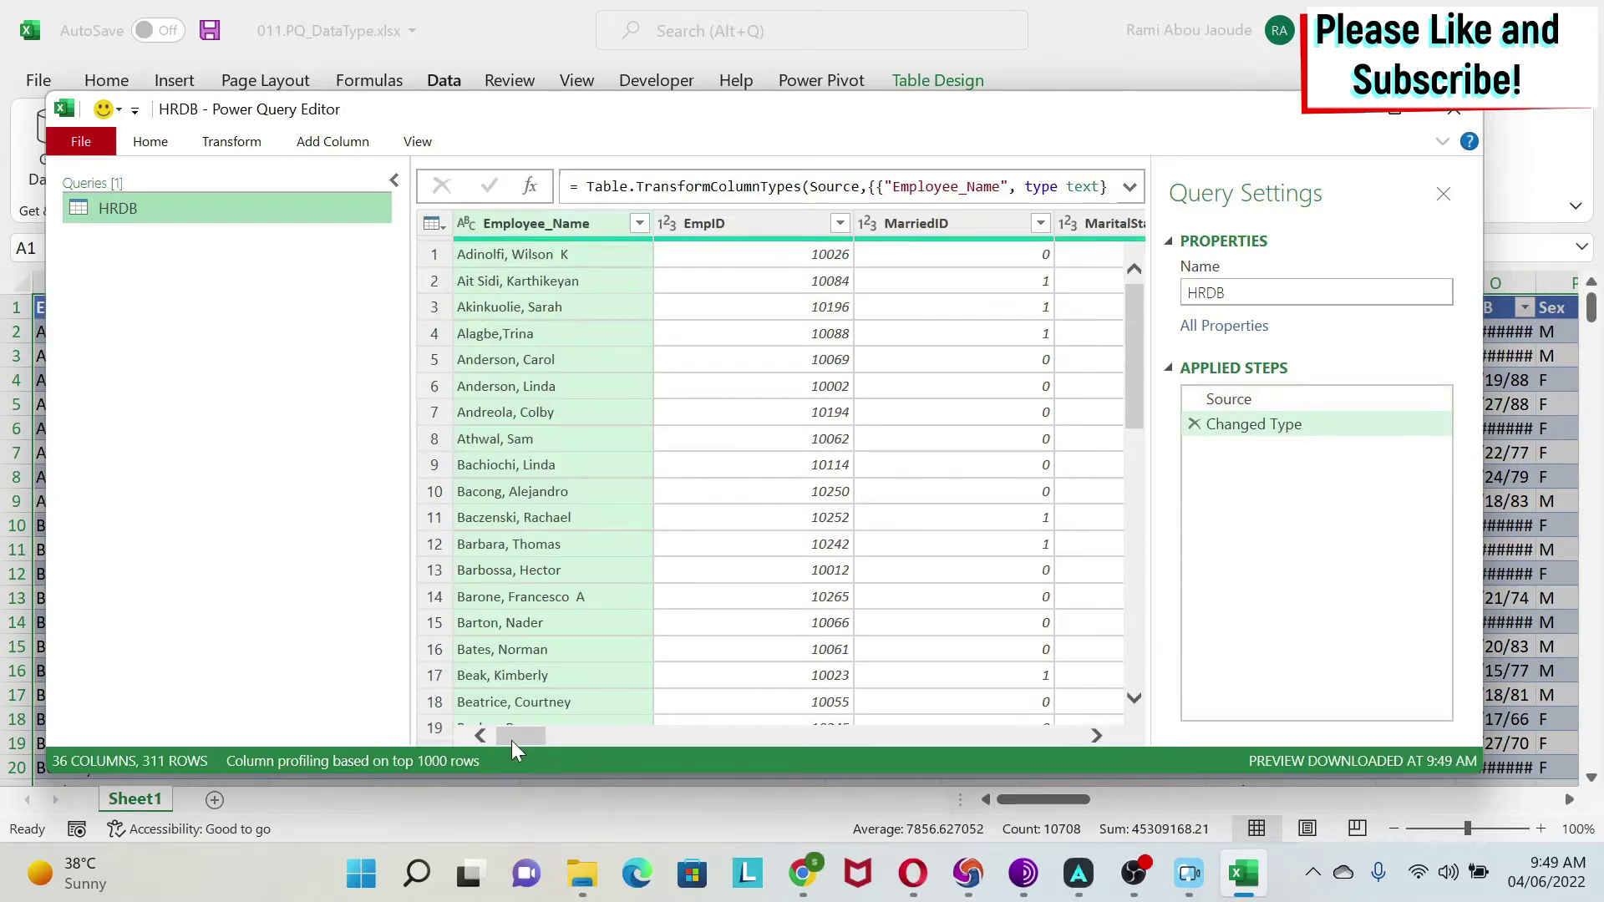
Step: In the Power Query Editor, start Create Data Type from the Structured Column options
mouse_move(512, 738)
mouse_down()
mouse_move(580, 736)
mouse_move(511, 737)
mouse_up()
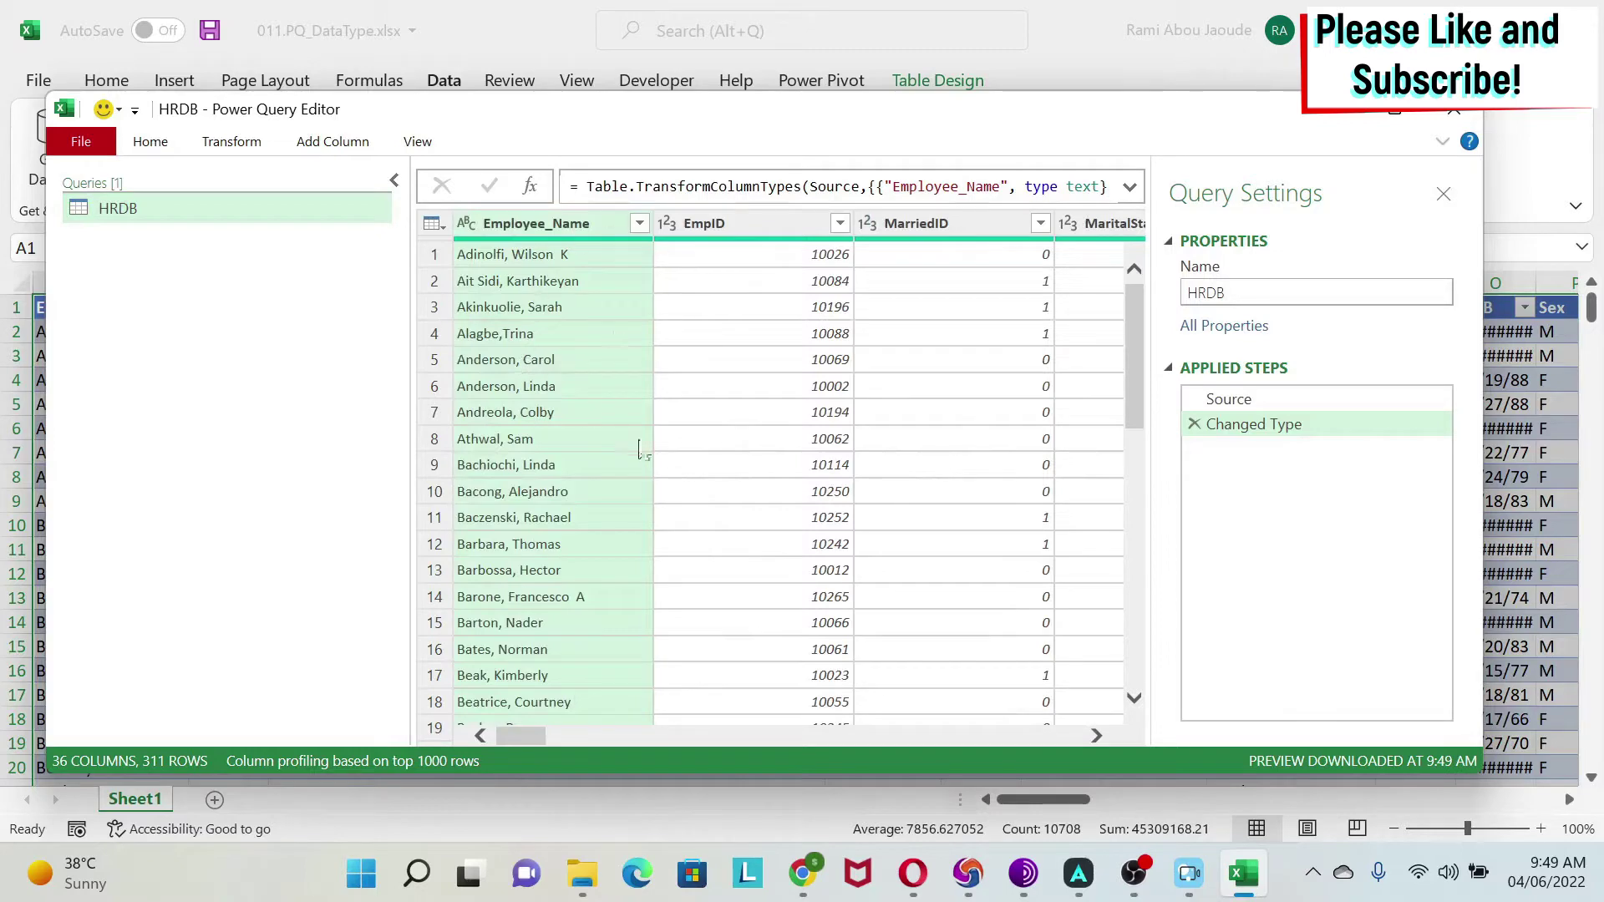
click(228, 144)
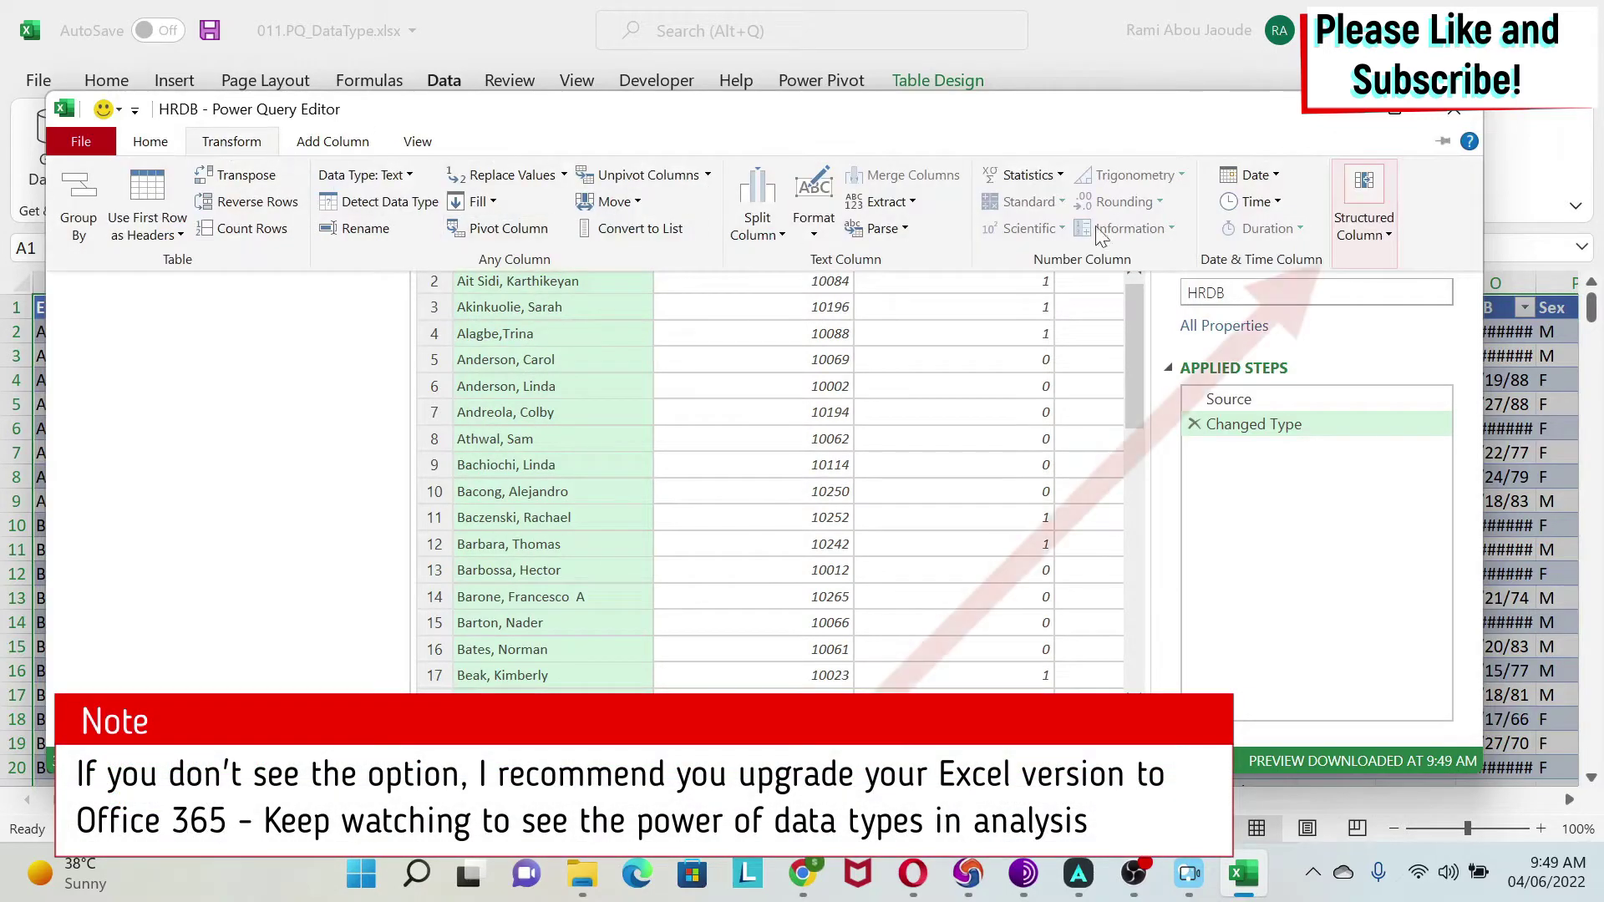
click(1364, 185)
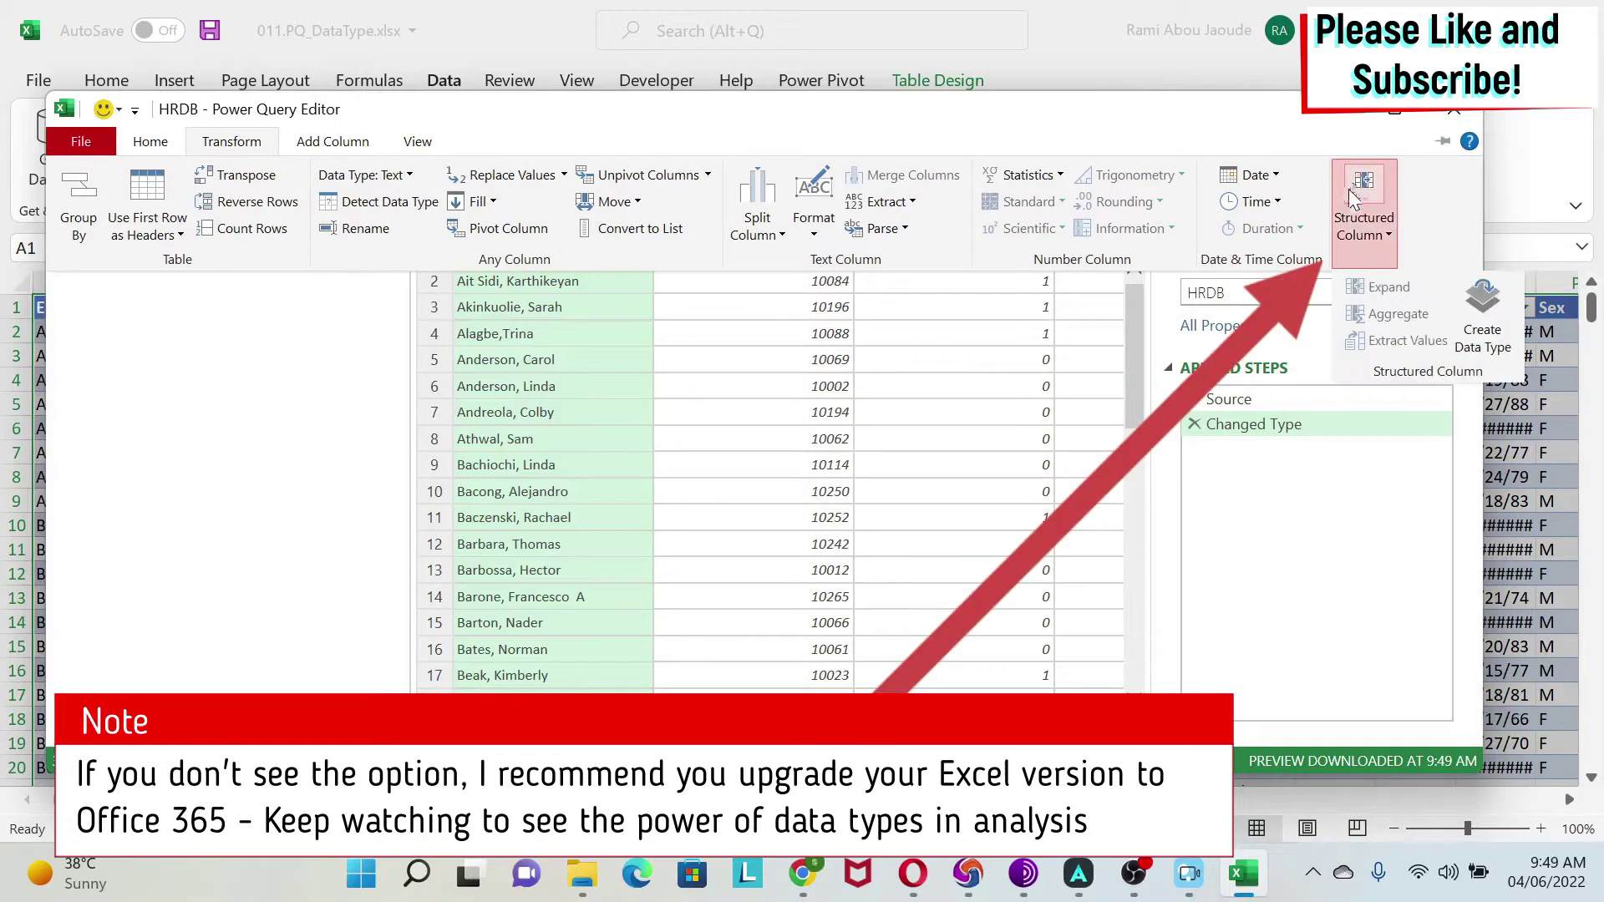
click(1479, 339)
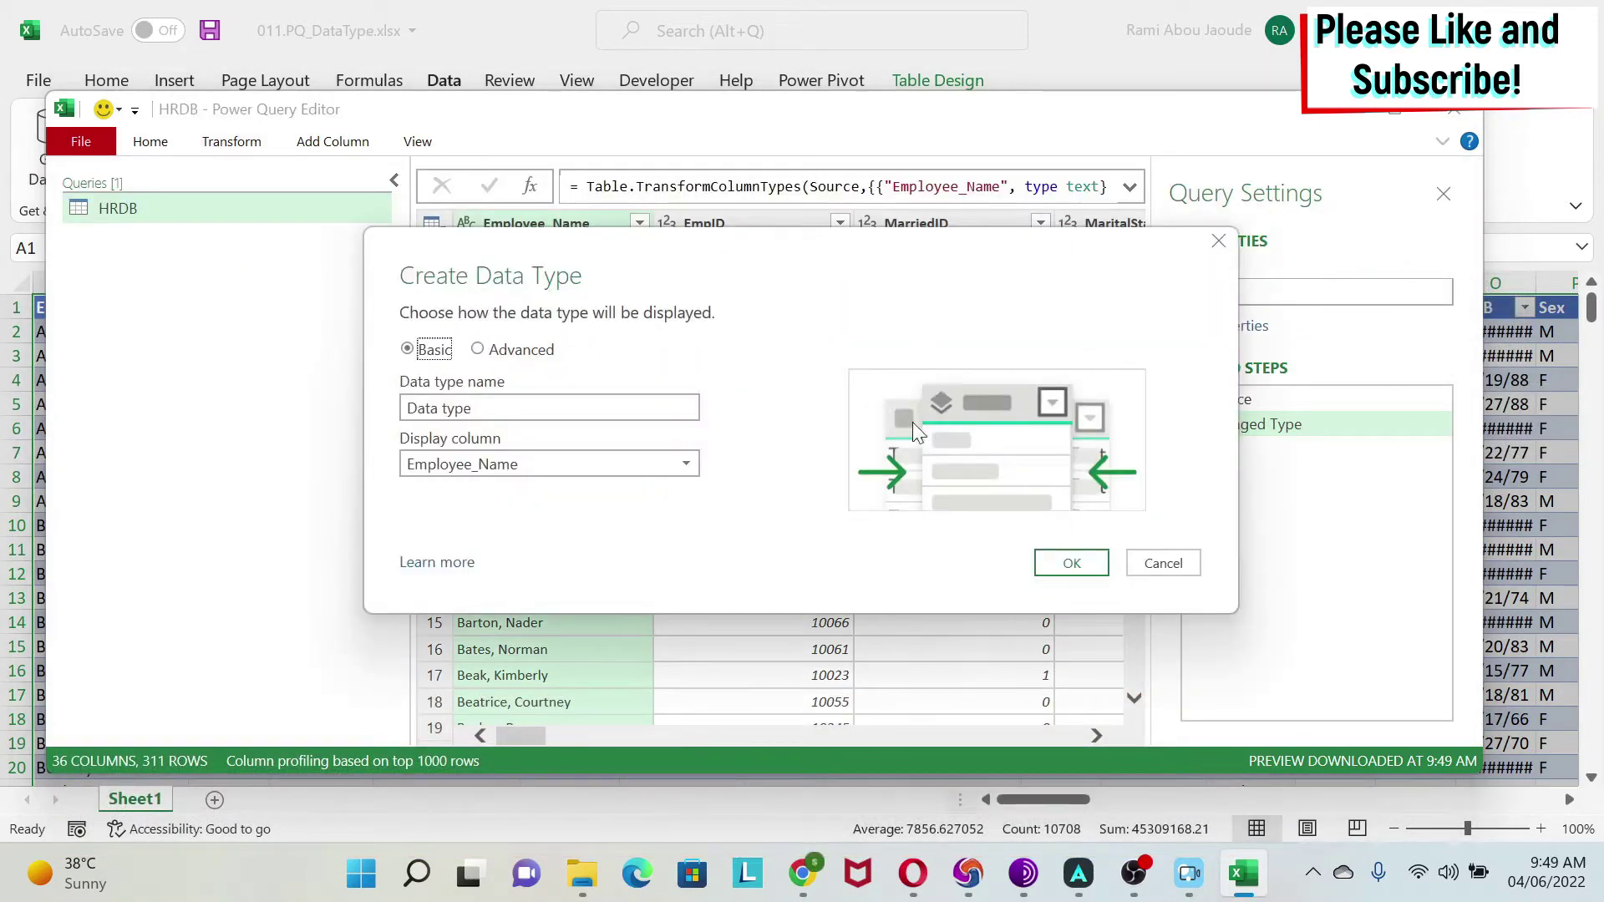
Step: Choose Advanced mode, name the data type 01_Demographics, and start the column selection at EmpID
click(512, 350)
drag(601, 257, 547, 137)
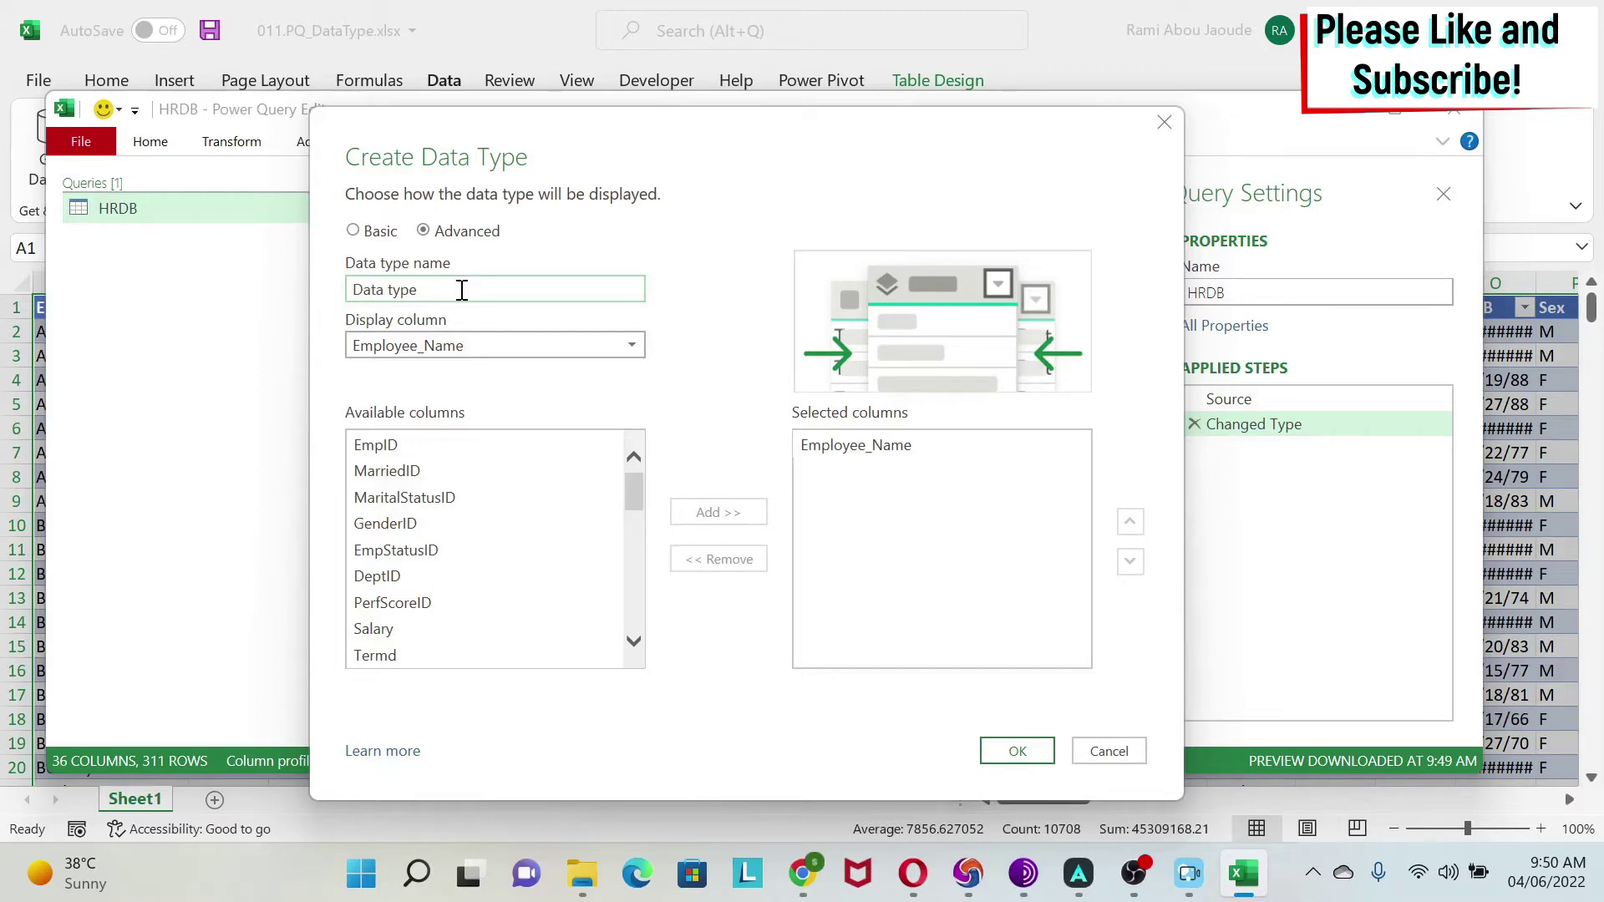
drag(462, 290, 273, 290)
text(01_Demographics)
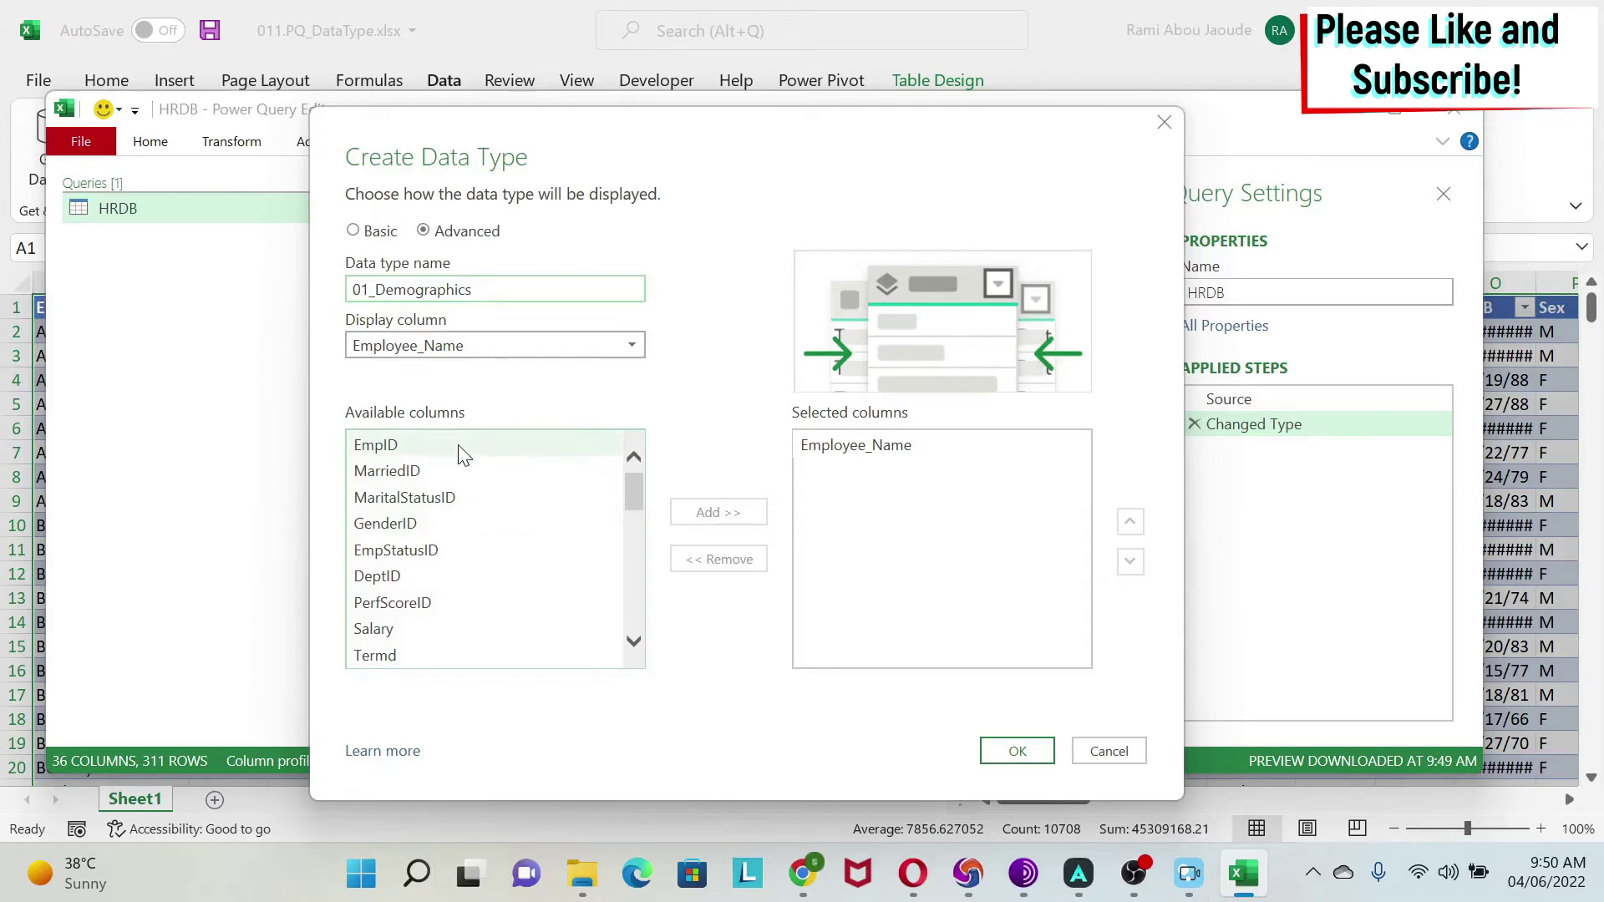
ctrl+click(458, 447)
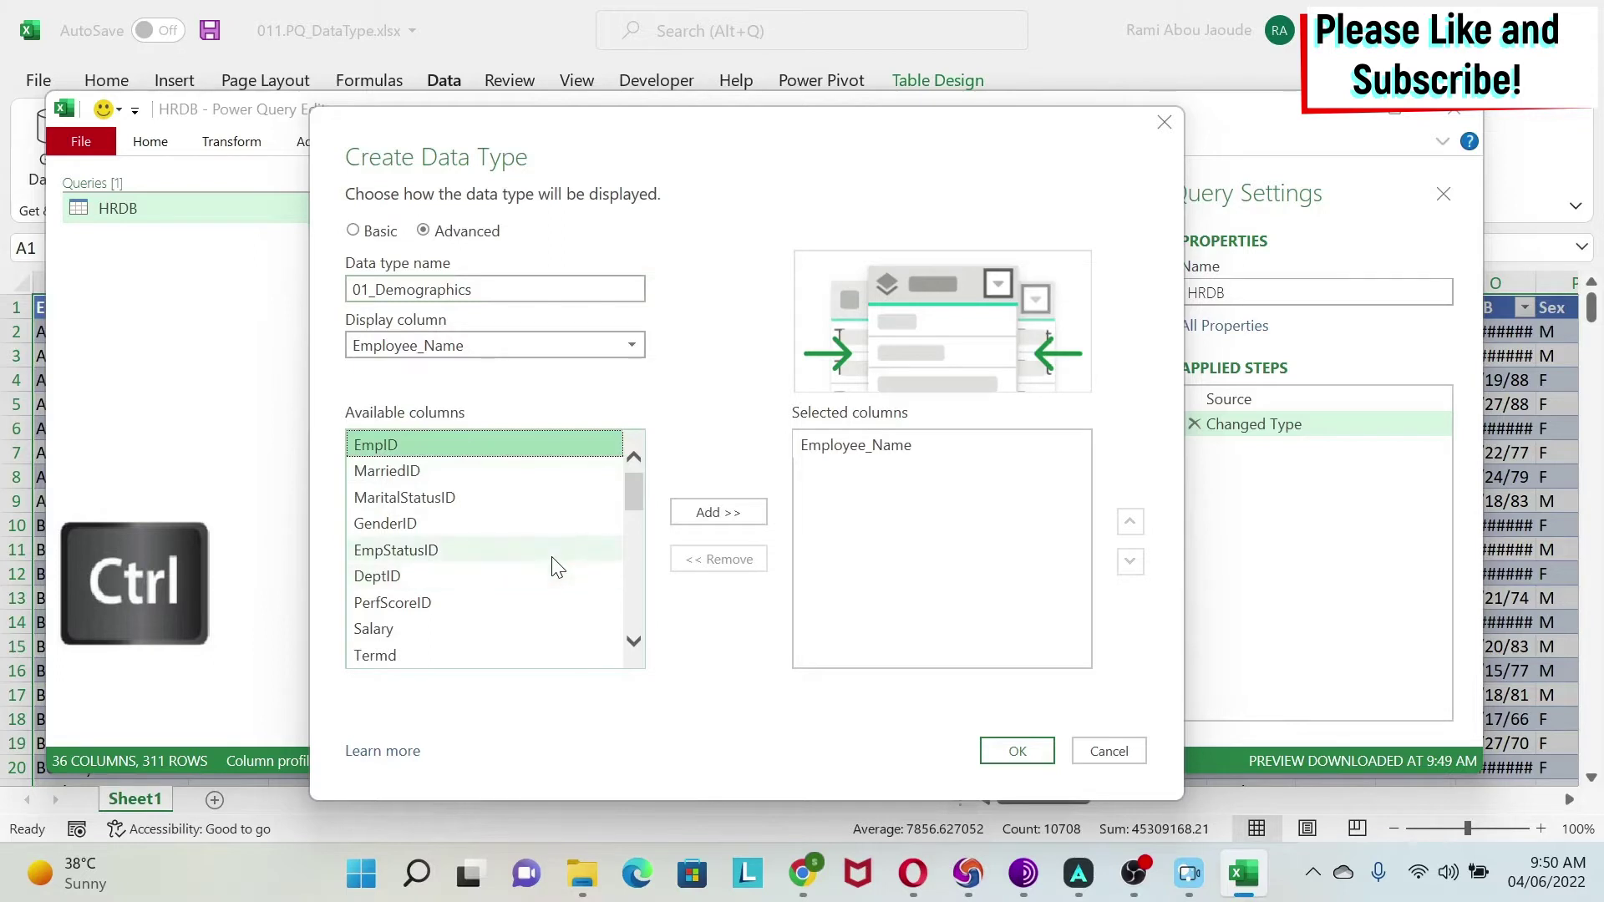
Step: Select the demographic columns MarriedID through RaceDesc, plus Linkedin Profile
ctrl+click(450, 471)
ctrl+click(454, 498)
ctrl+click(454, 524)
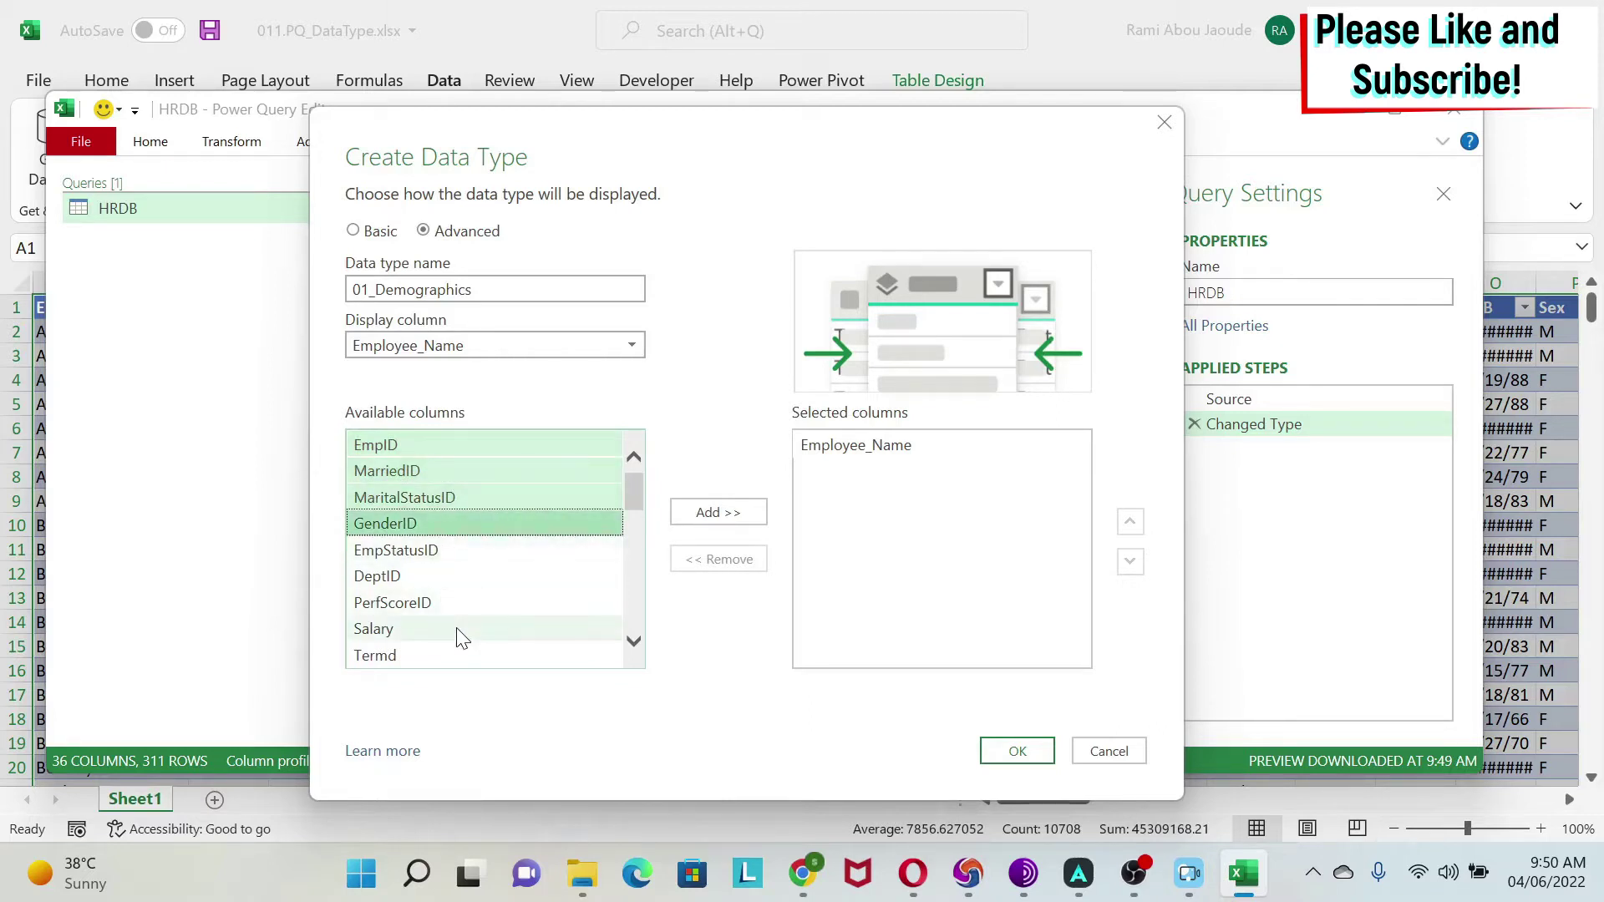
click(634, 640)
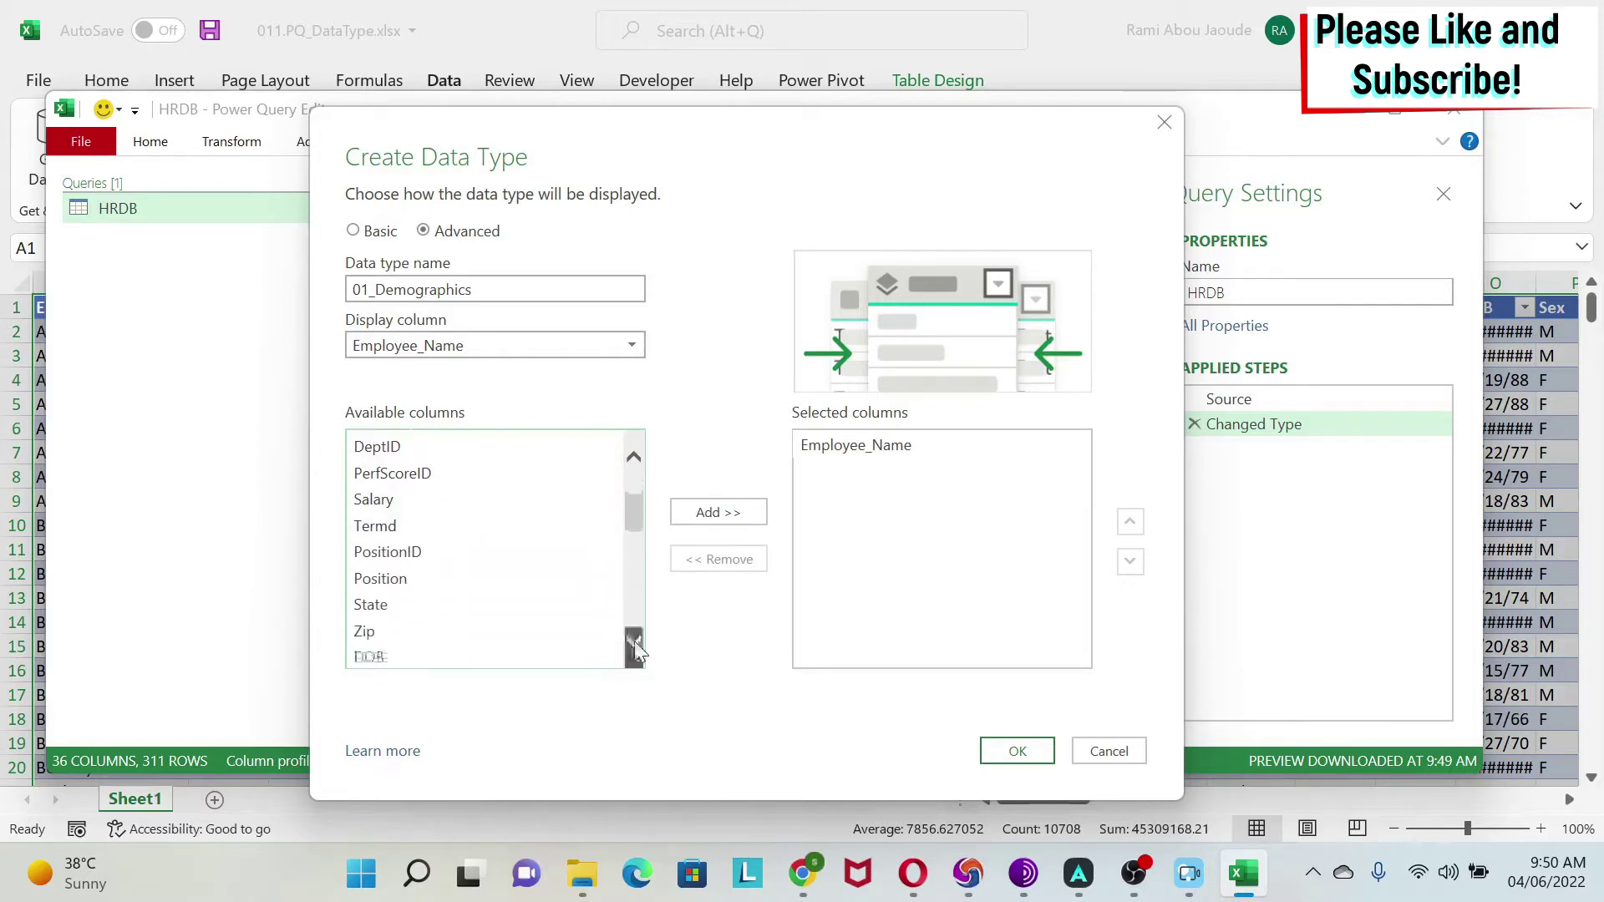
click(635, 640)
ctrl+click(414, 525)
ctrl+click(417, 551)
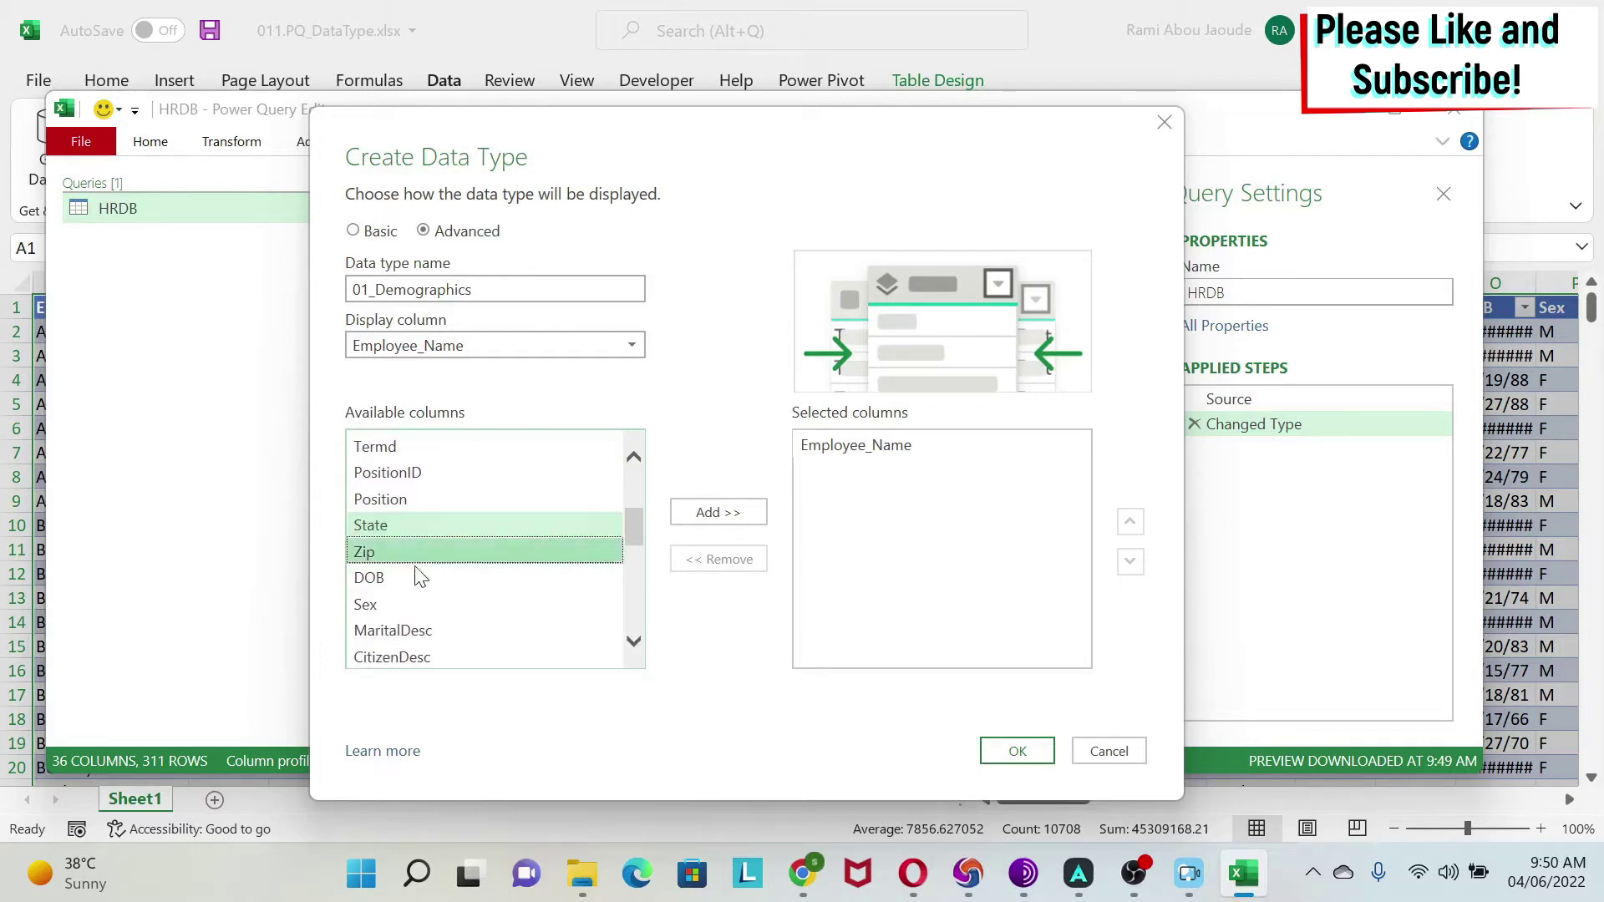
ctrl+click(418, 577)
ctrl+click(411, 603)
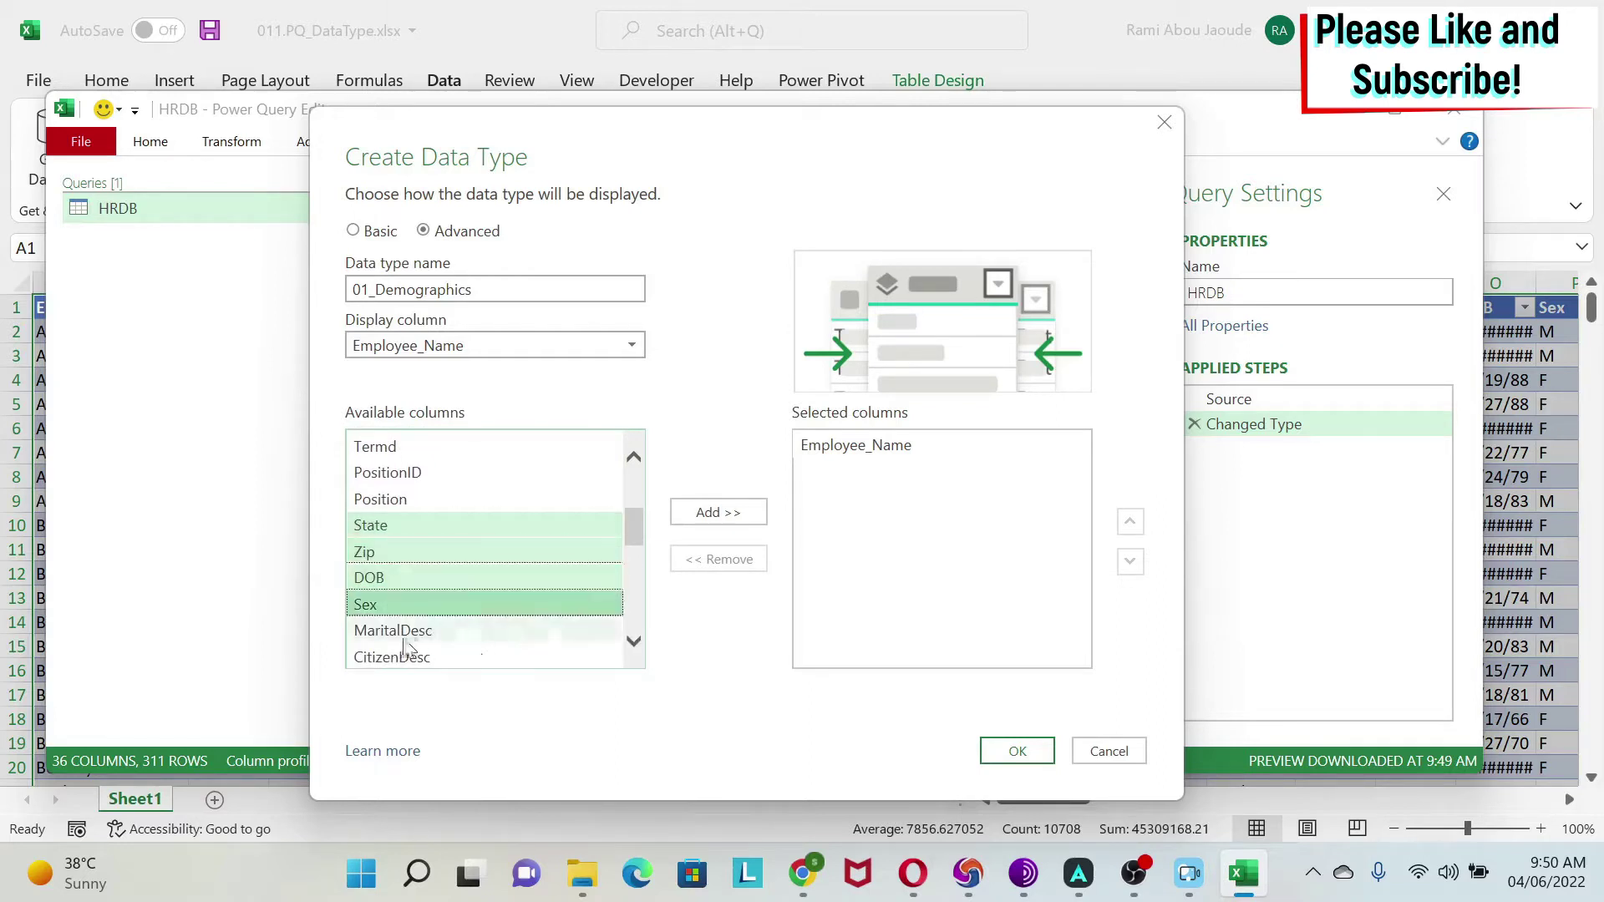
ctrl+click(435, 636)
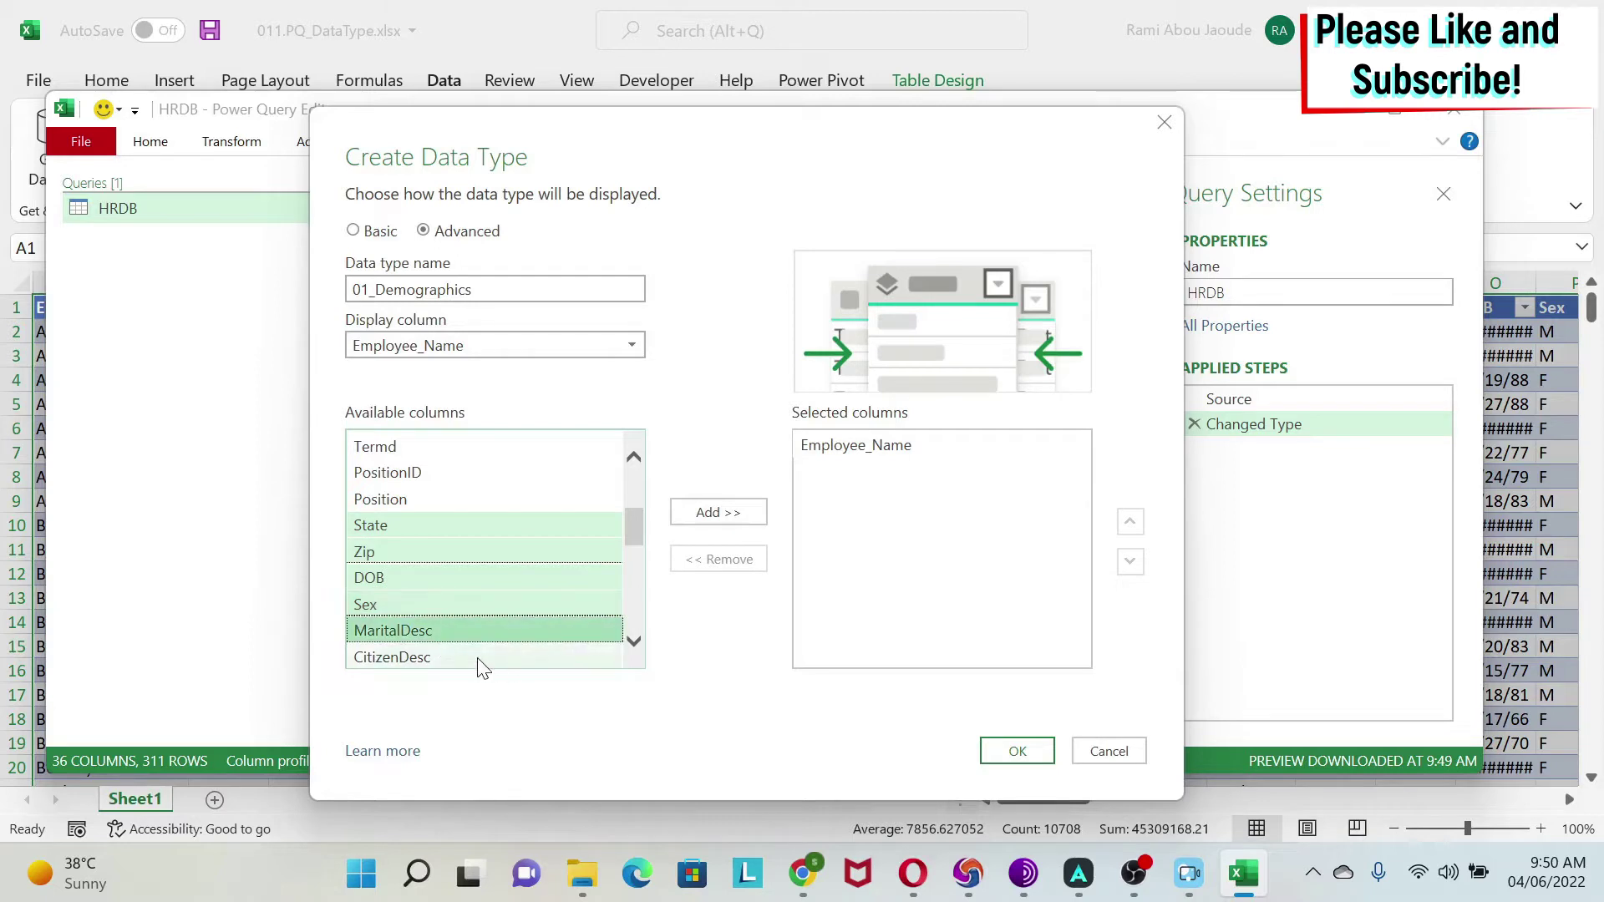
ctrl+click(534, 657)
scroll(633, 643, down, 3)
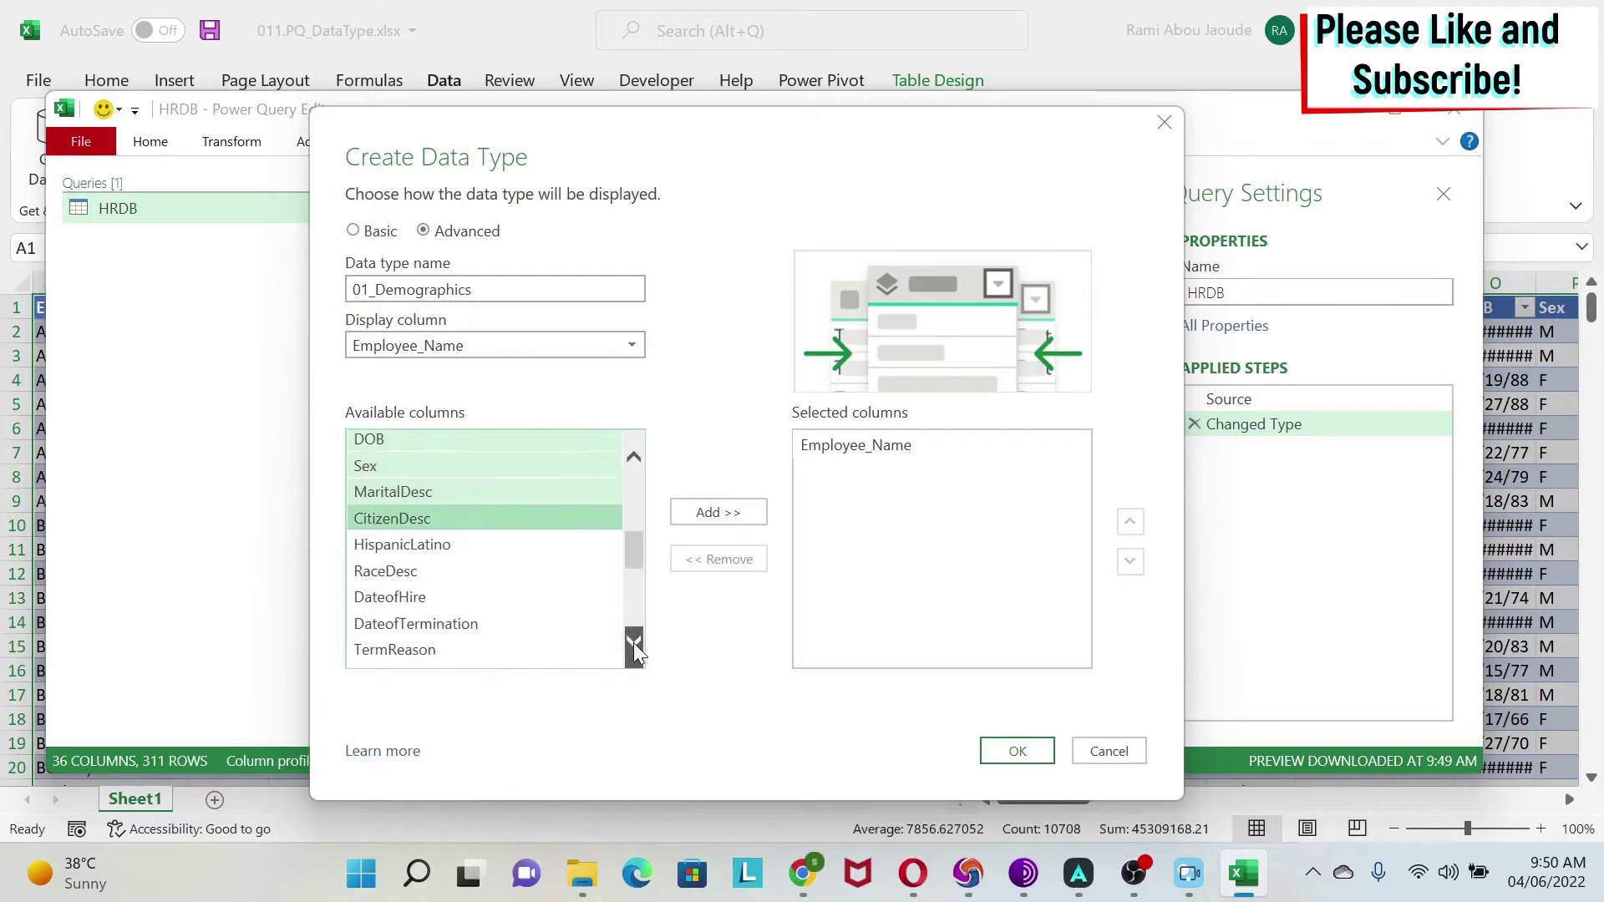
ctrl+click(428, 505)
ctrl+click(443, 535)
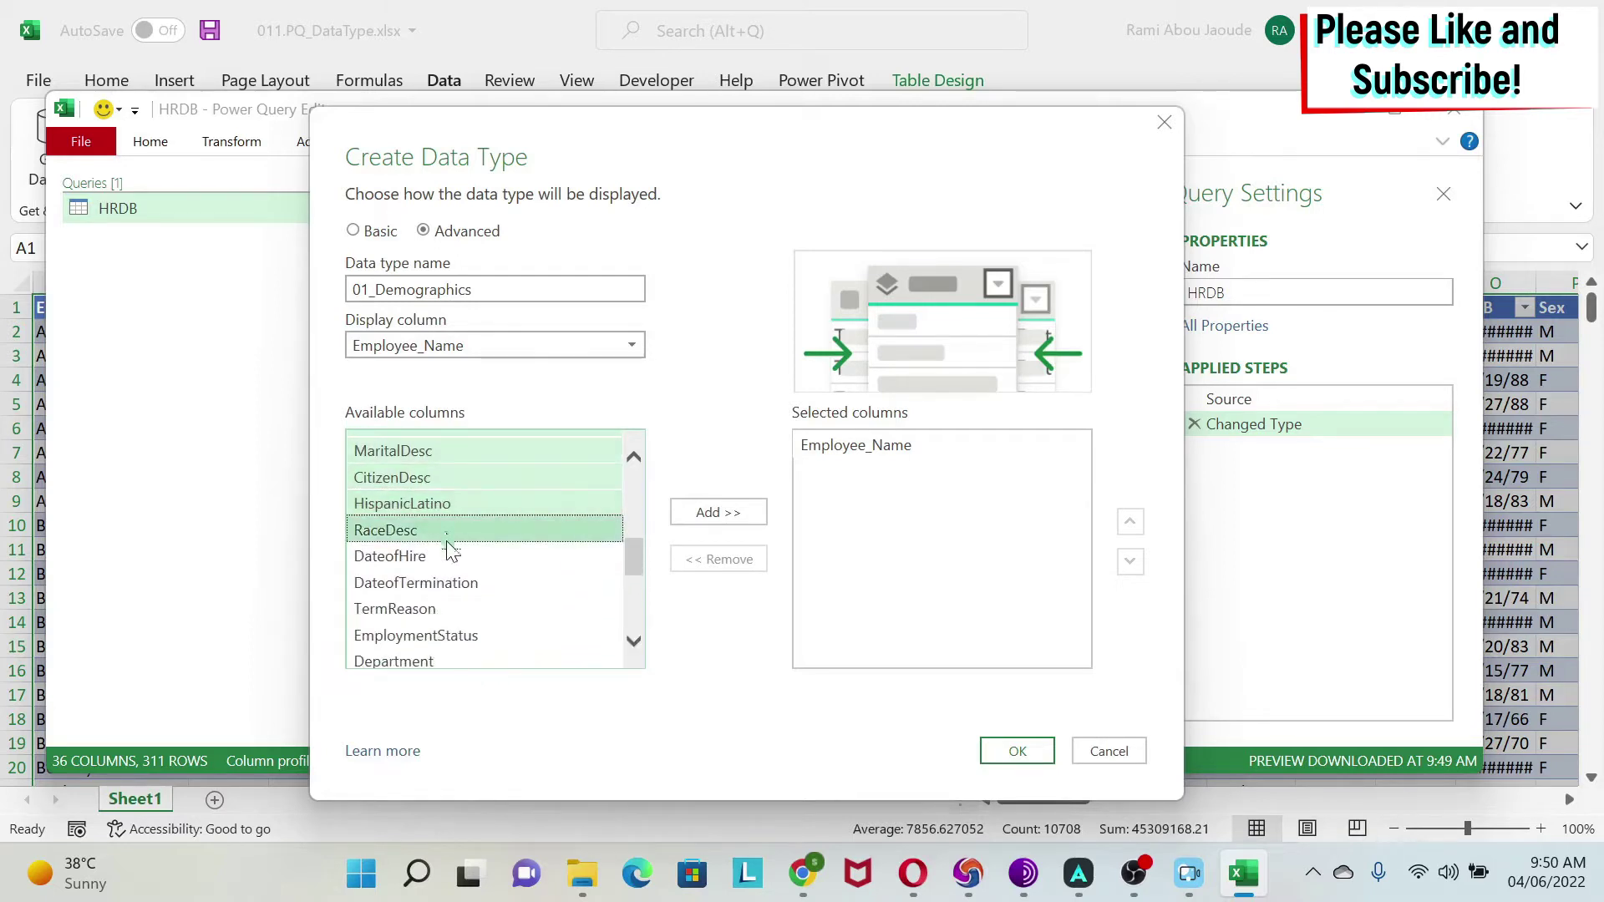
scroll(468, 618, down, 4)
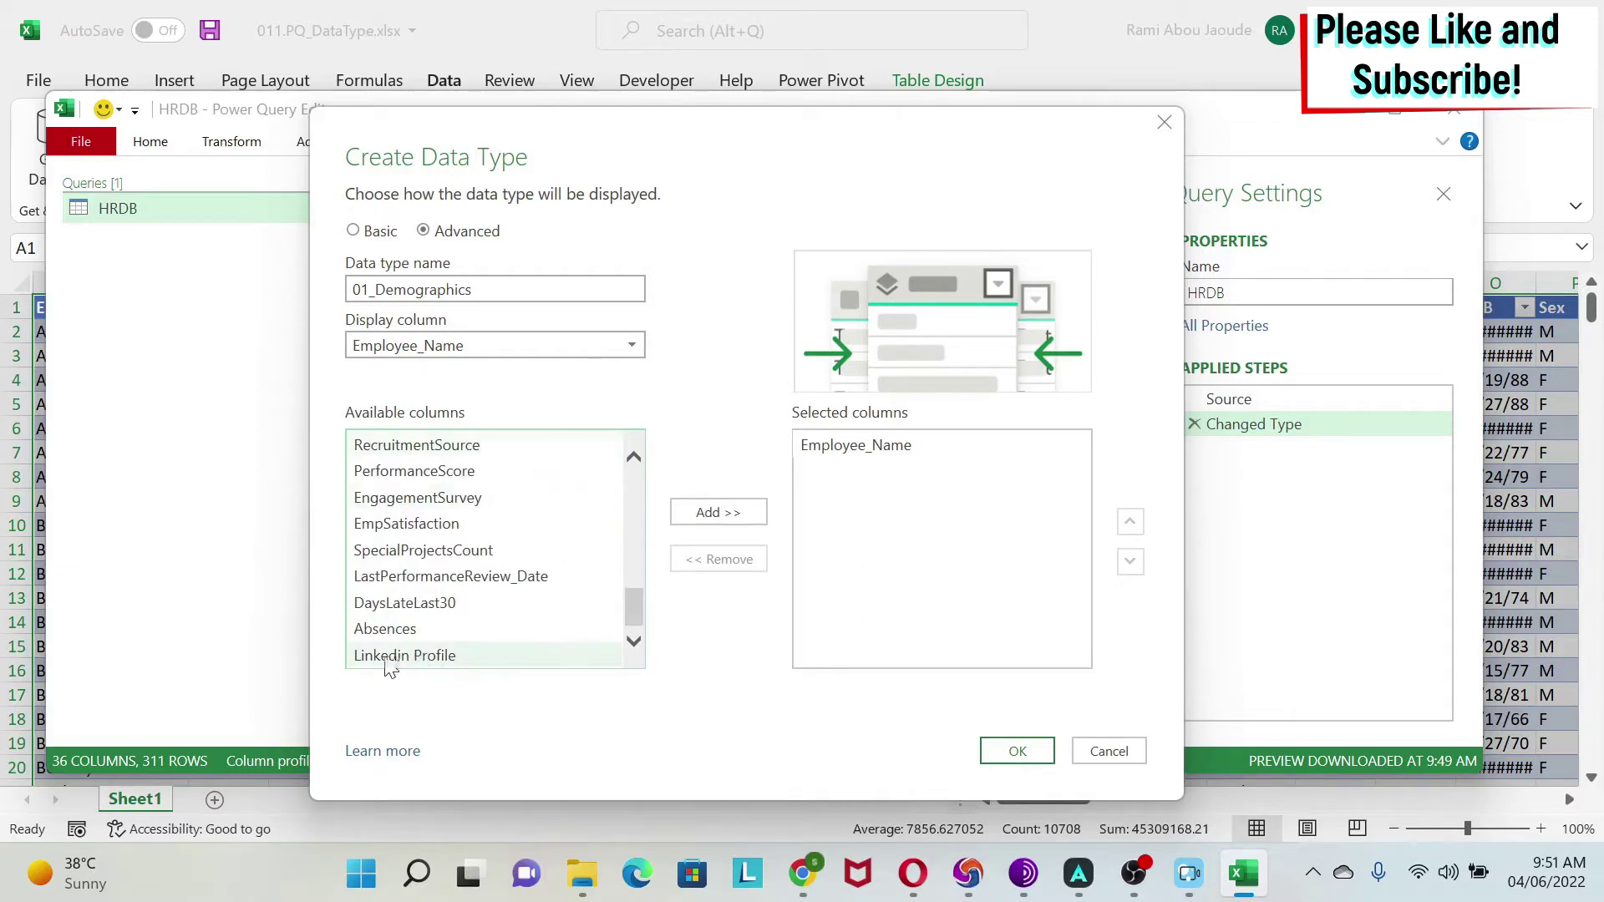
ctrl+click(461, 668)
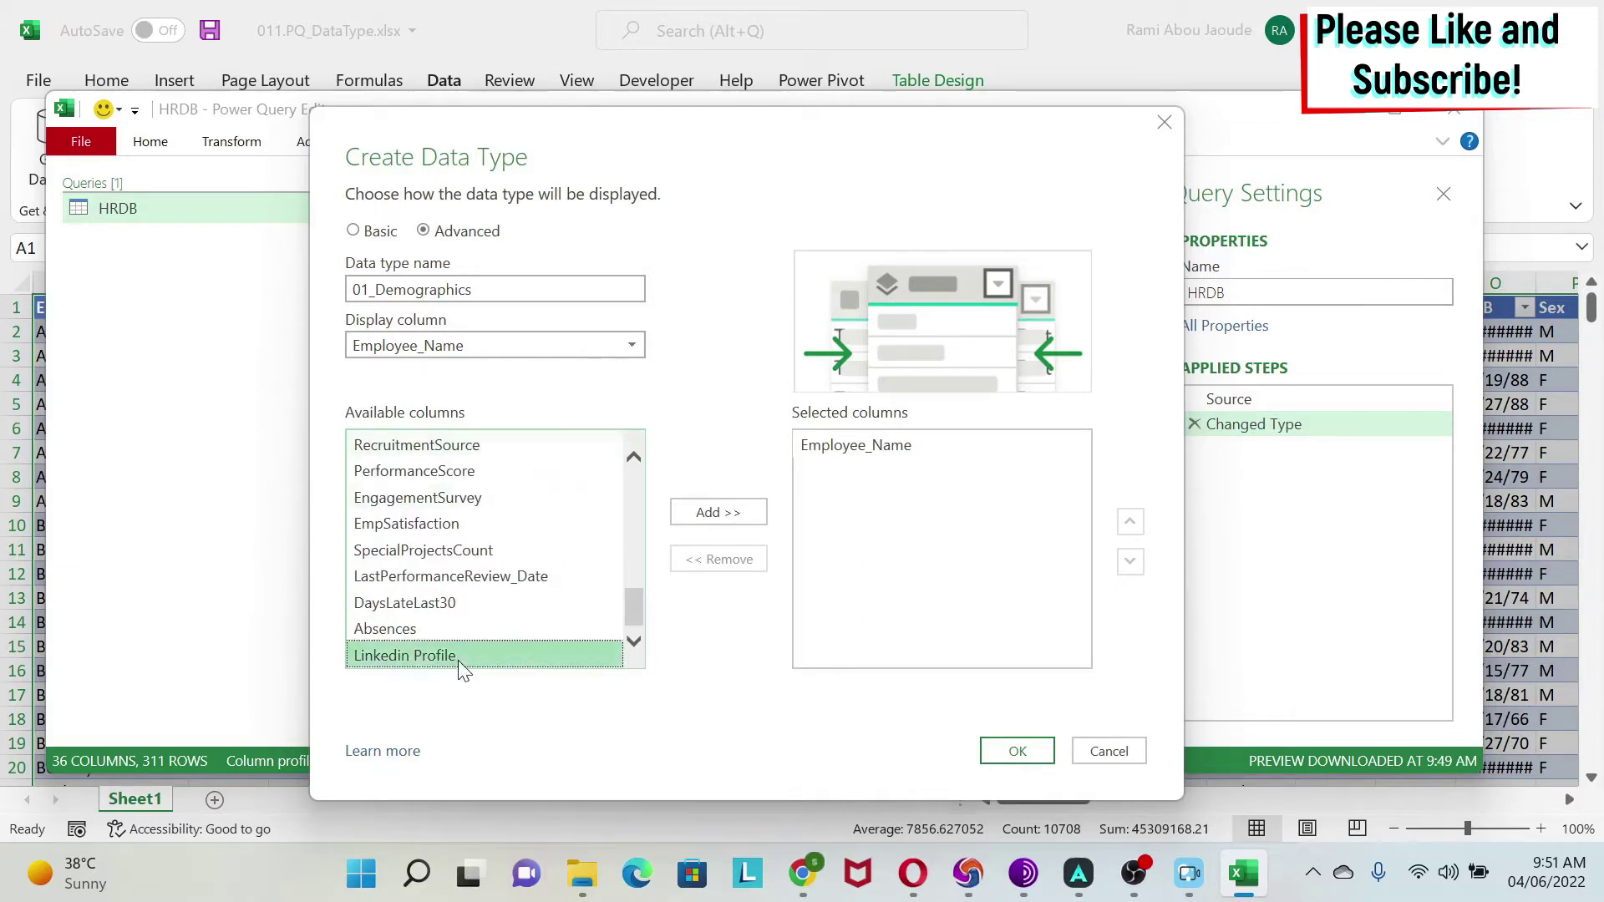
Step: Add them to the data type, move EmpID to the top, keep Employee_Name displayed, and create it
click(725, 511)
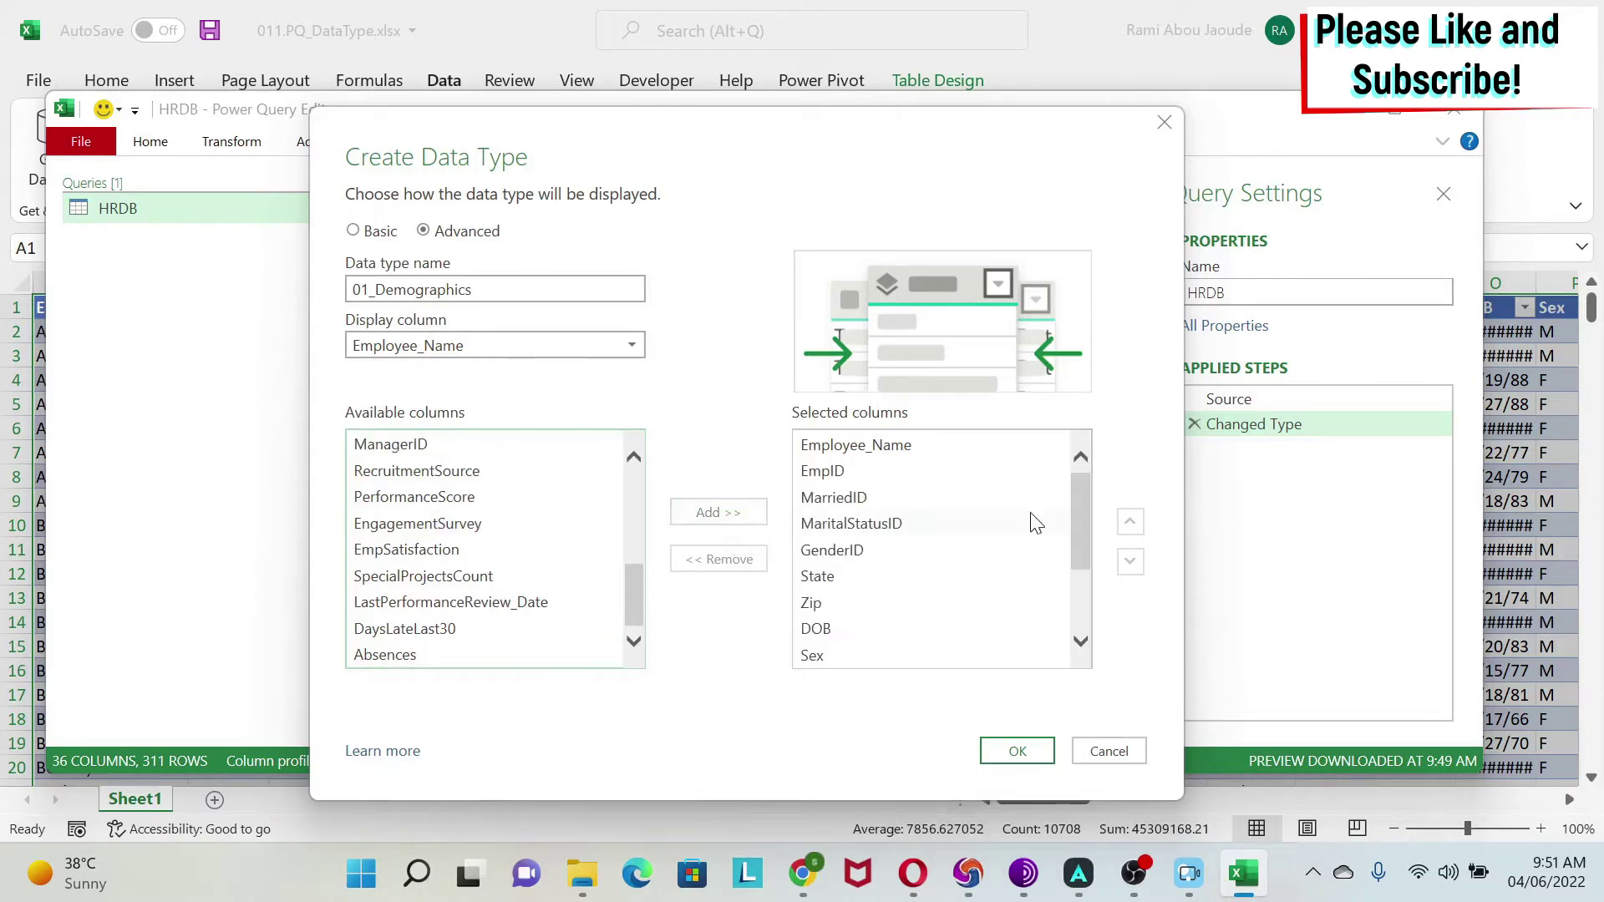
drag(1081, 486, 1084, 447)
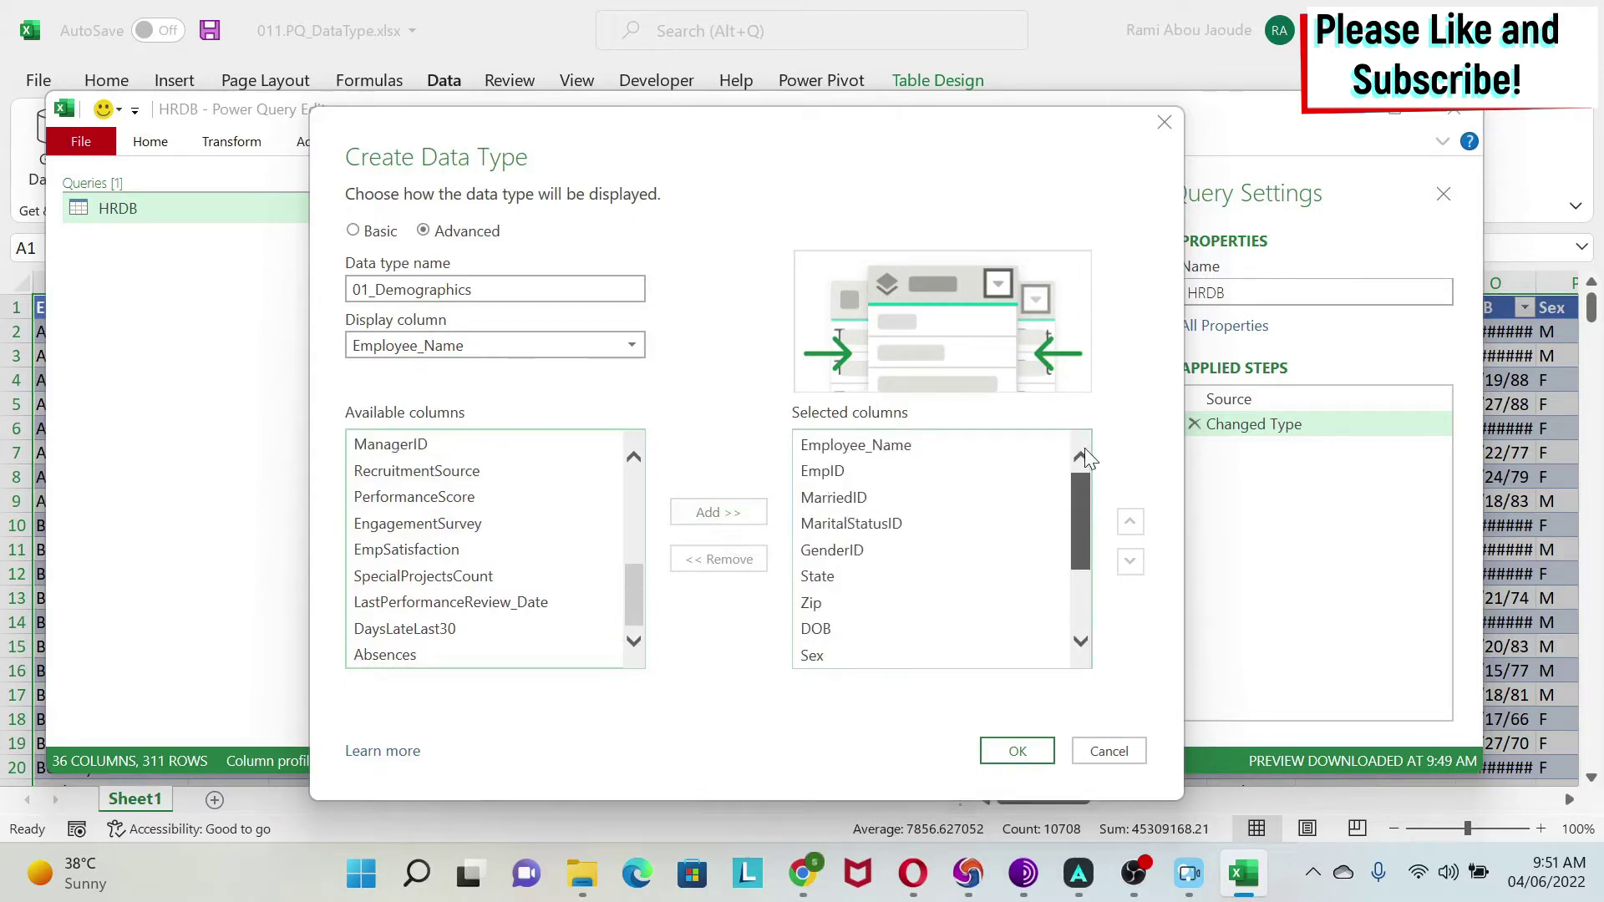
click(869, 475)
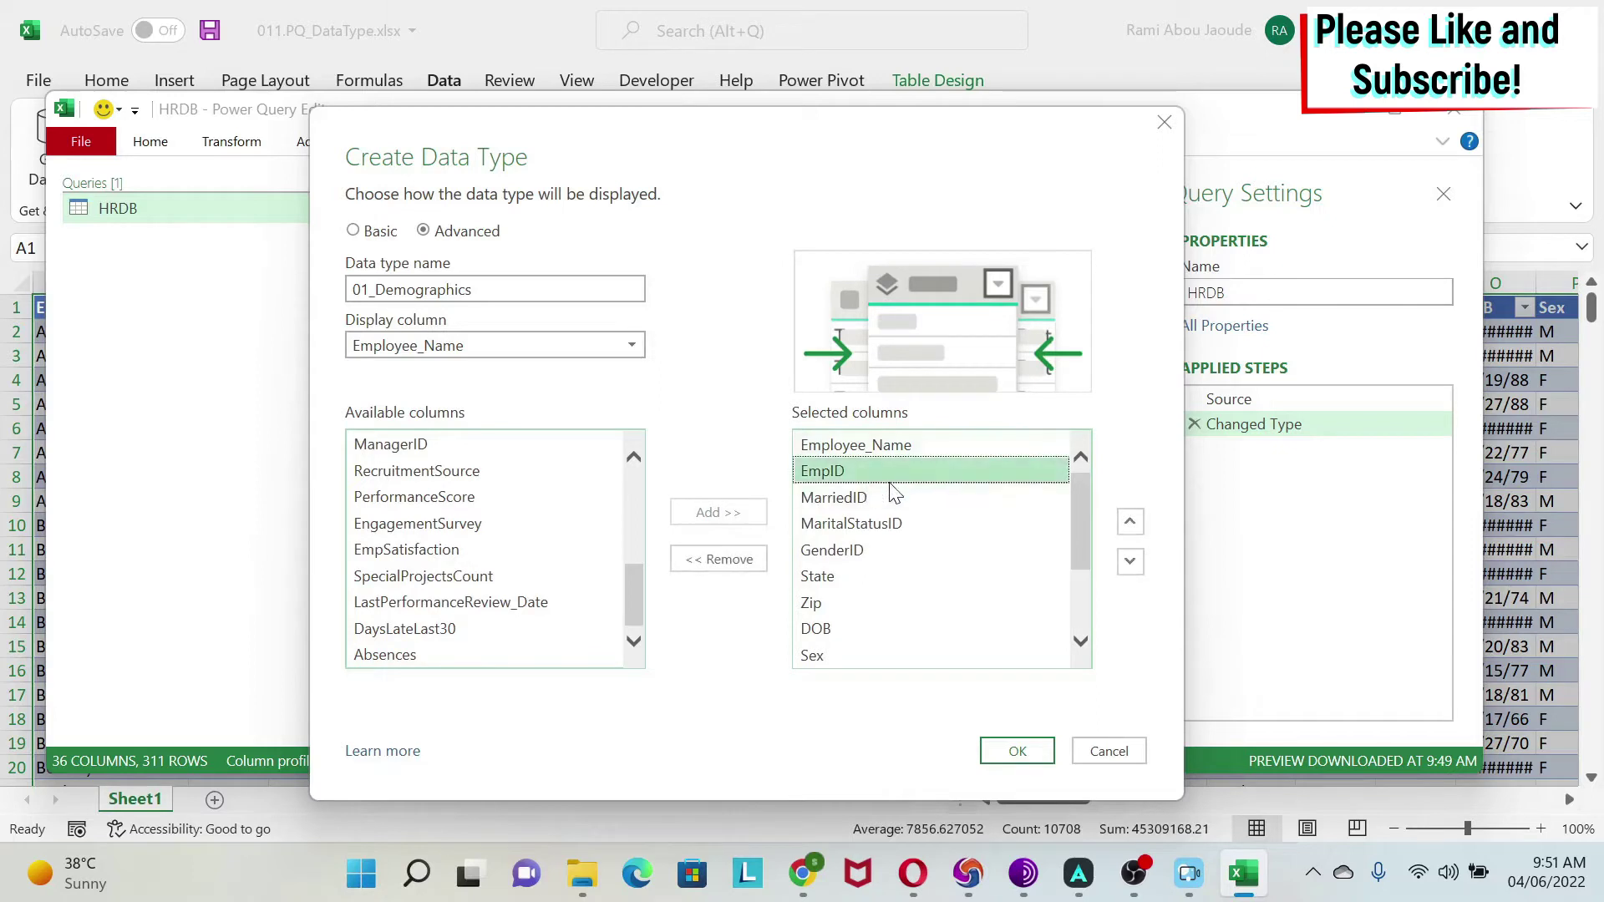
click(1130, 523)
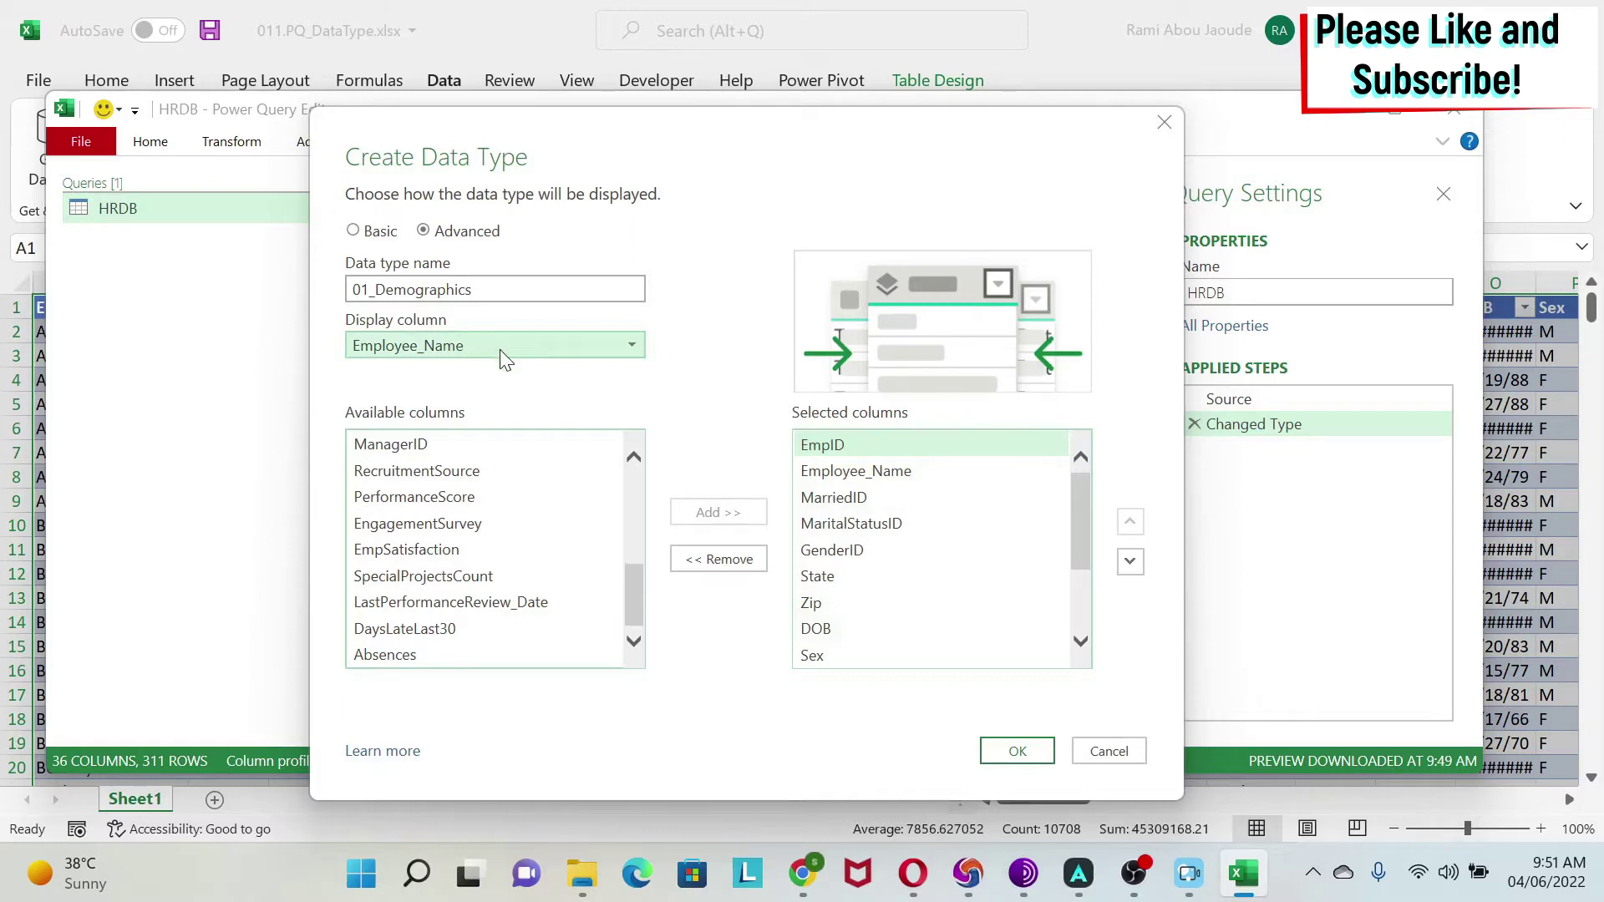
click(459, 348)
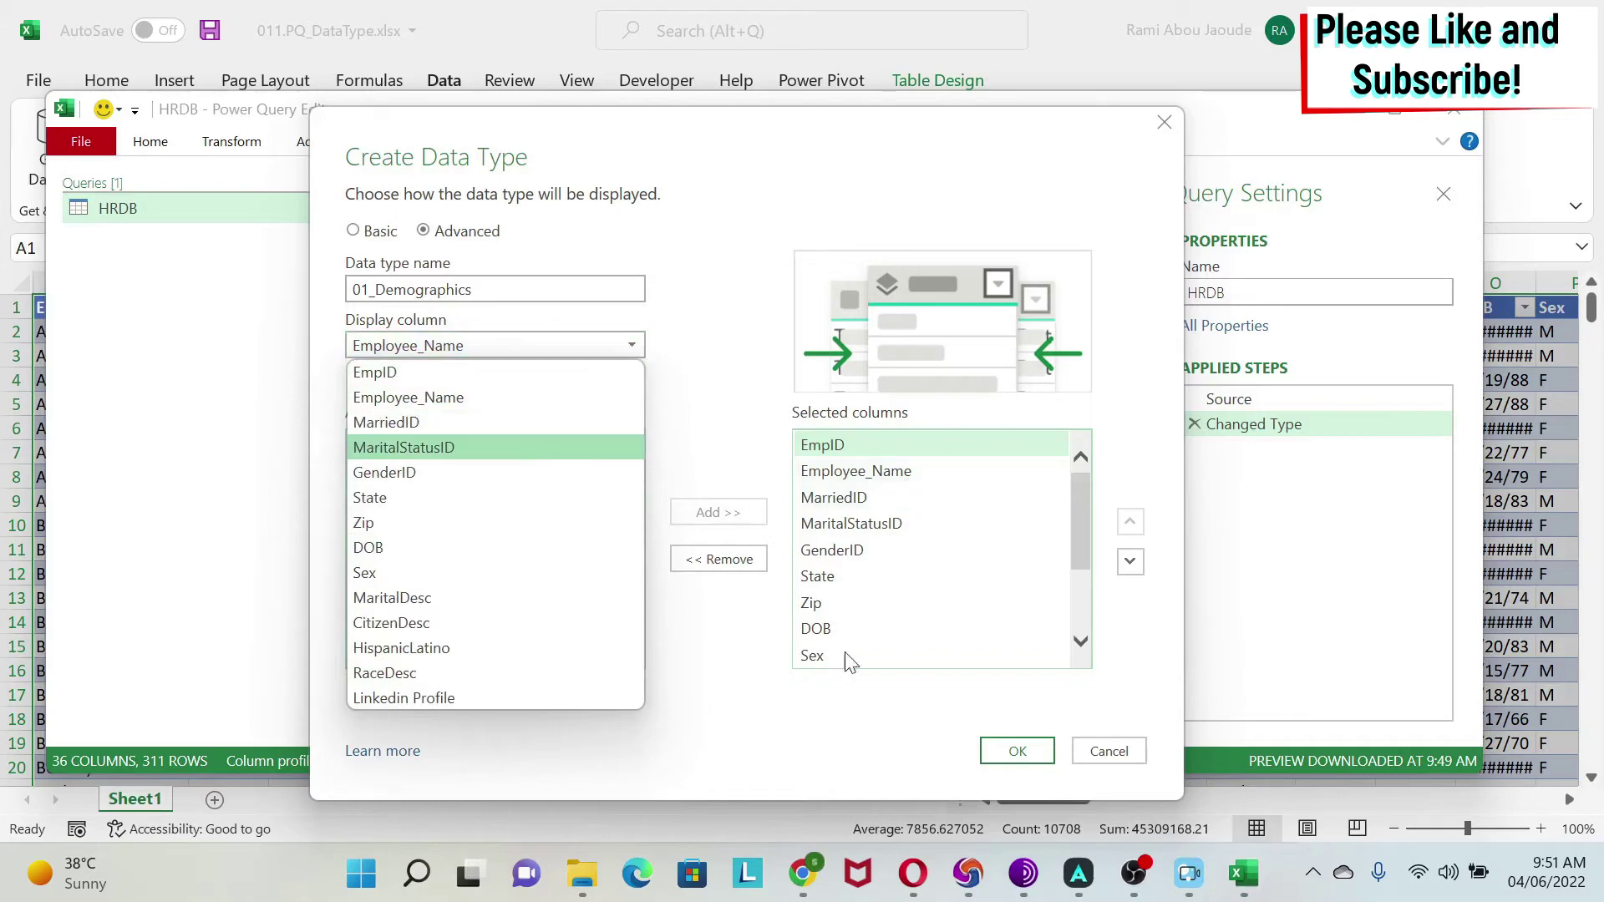
click(422, 334)
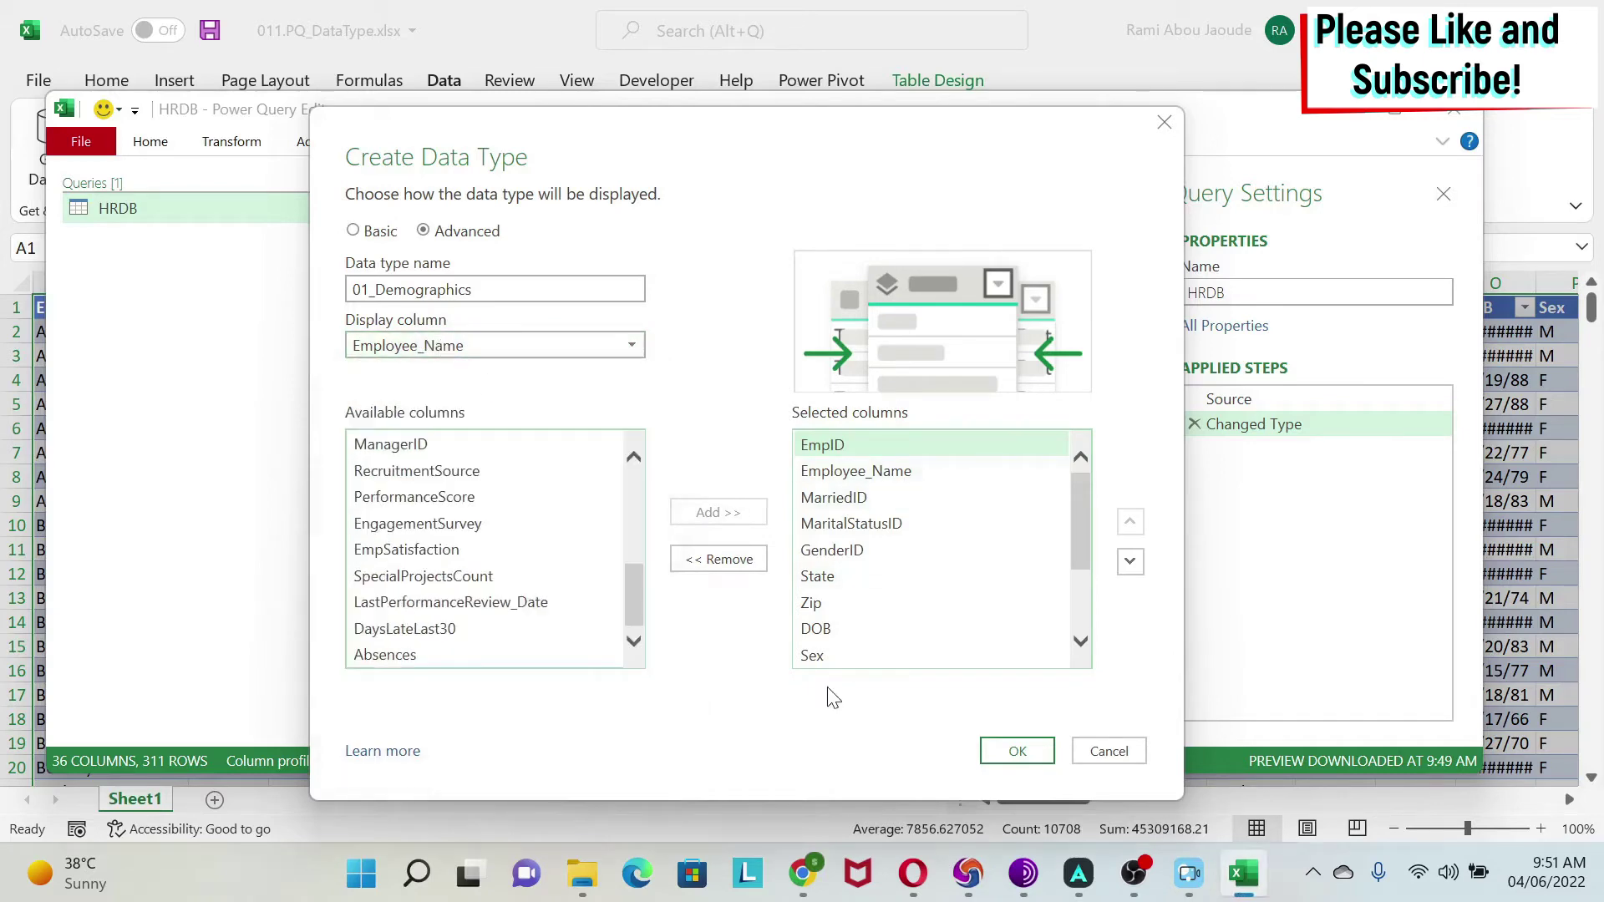
click(1031, 758)
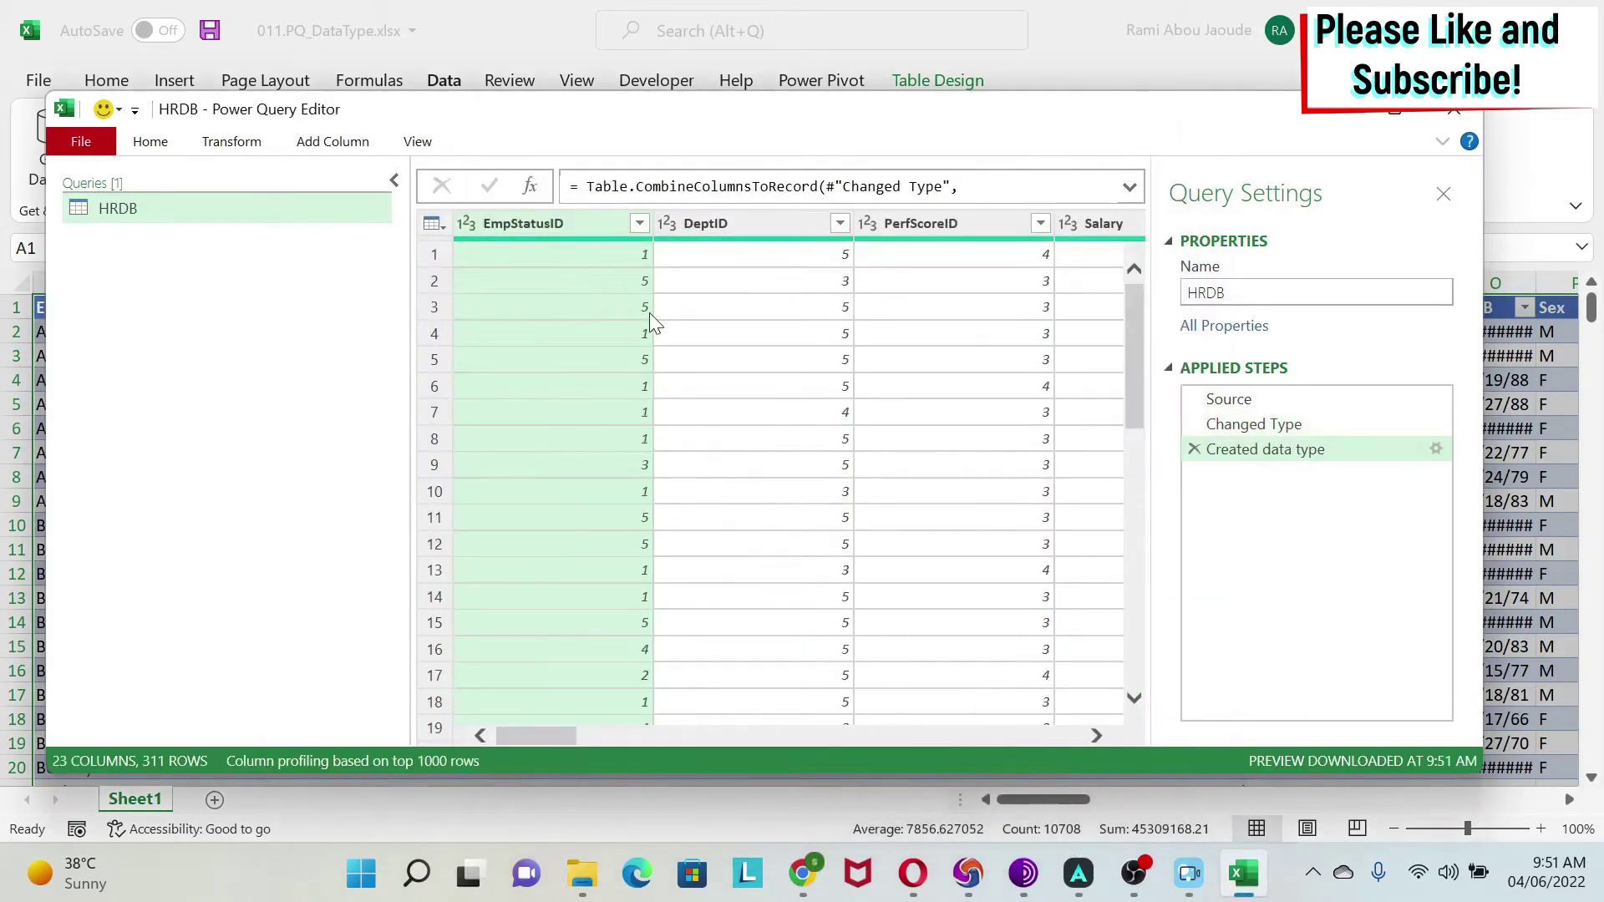
drag(565, 743, 1080, 748)
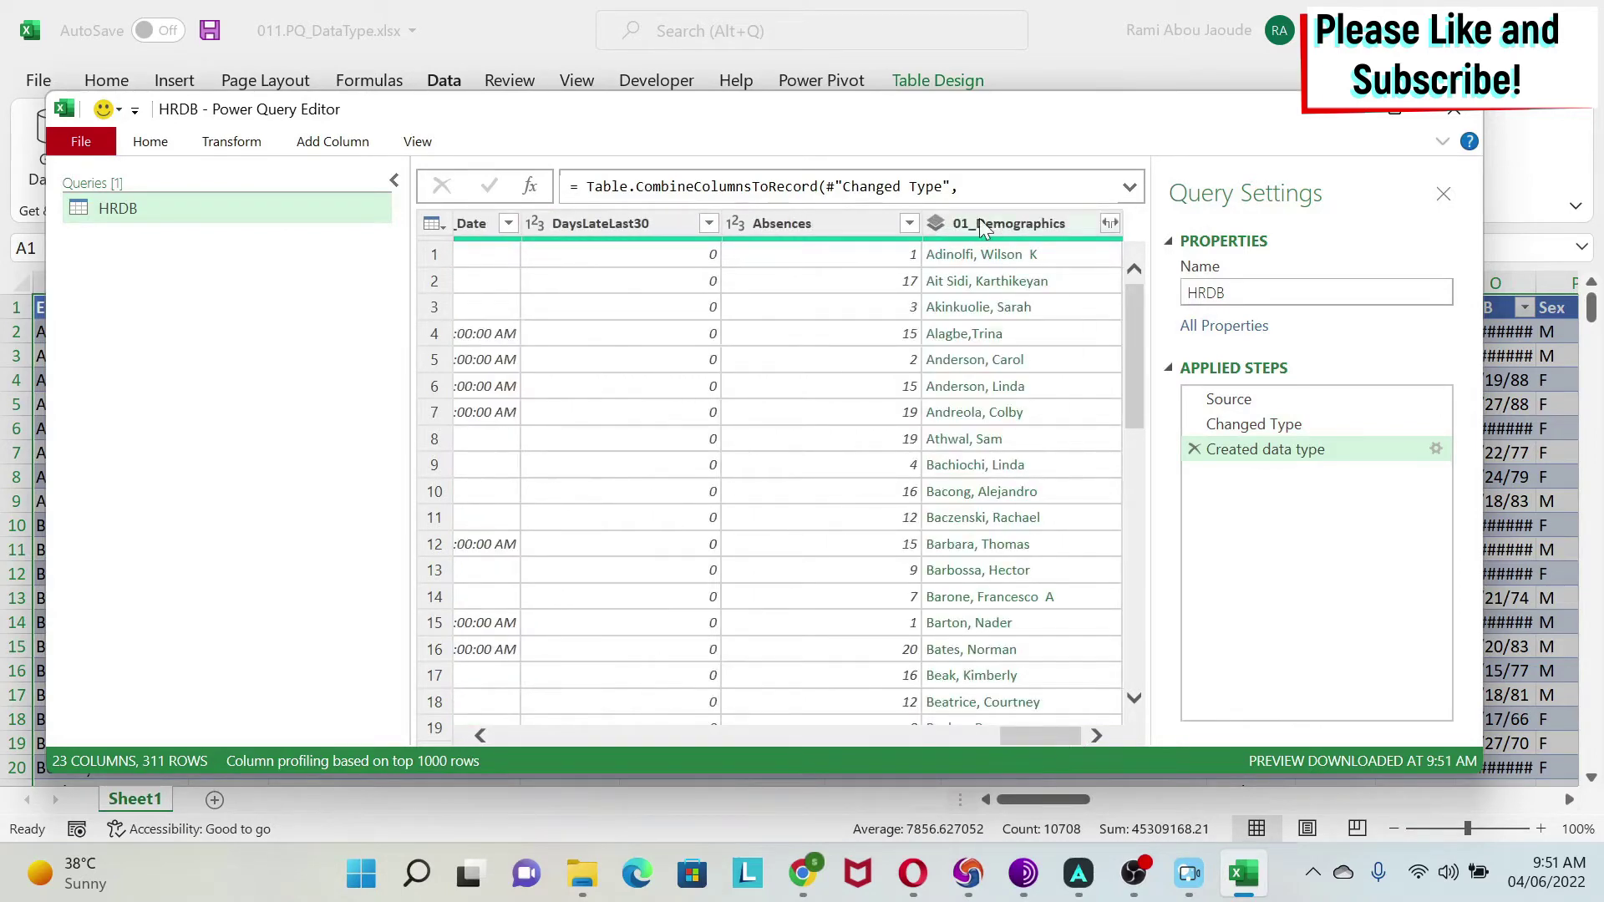
click(1111, 224)
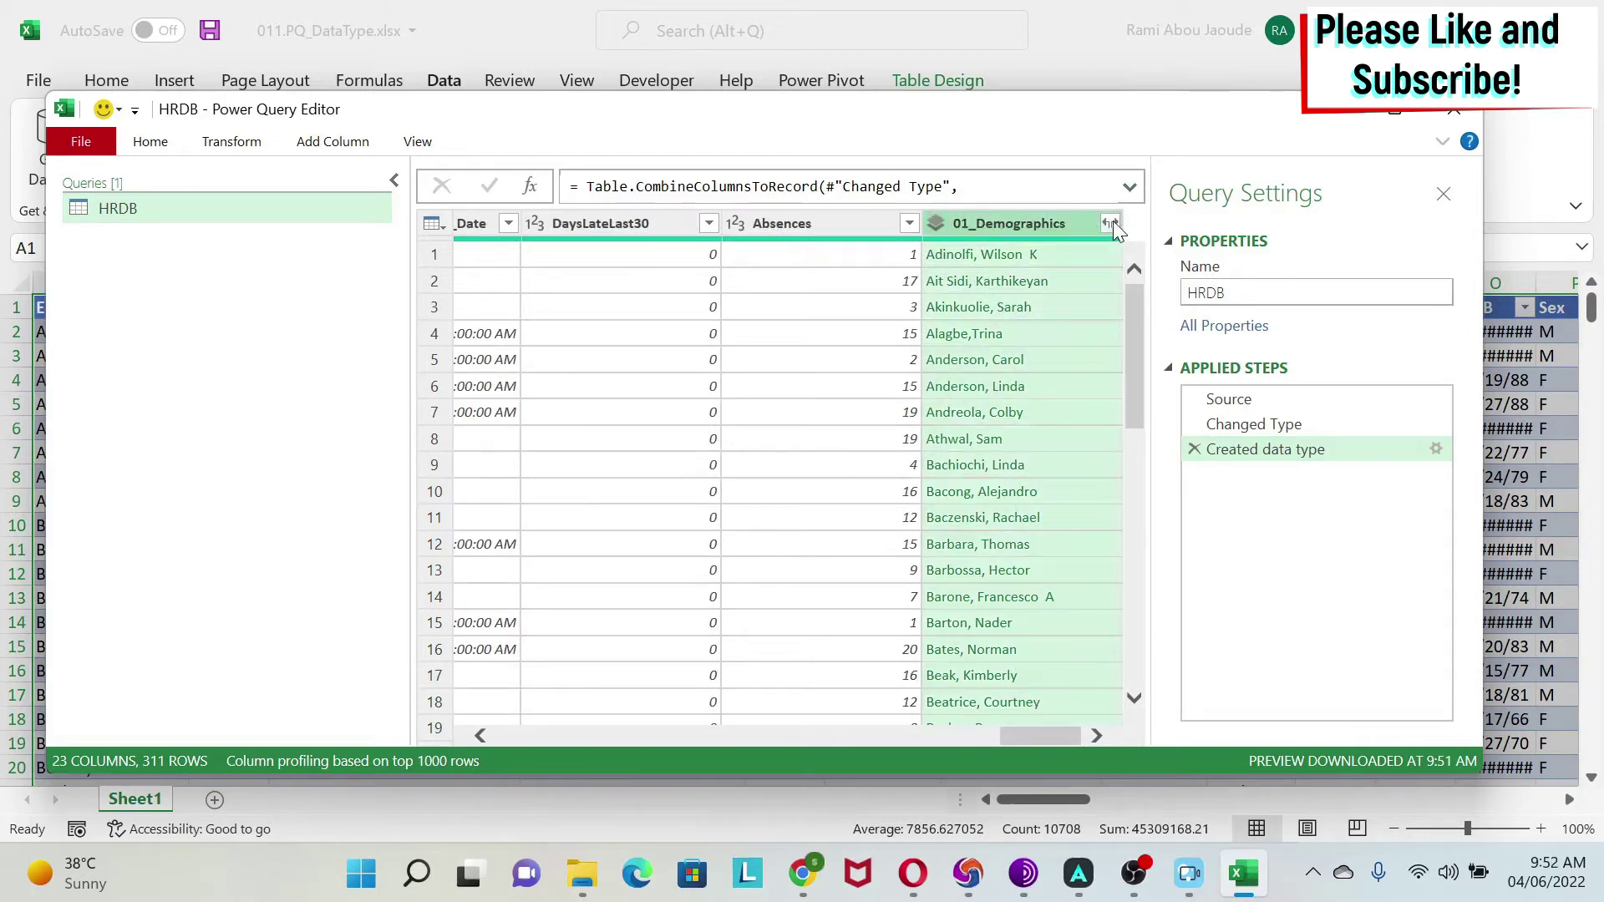
click(1111, 223)
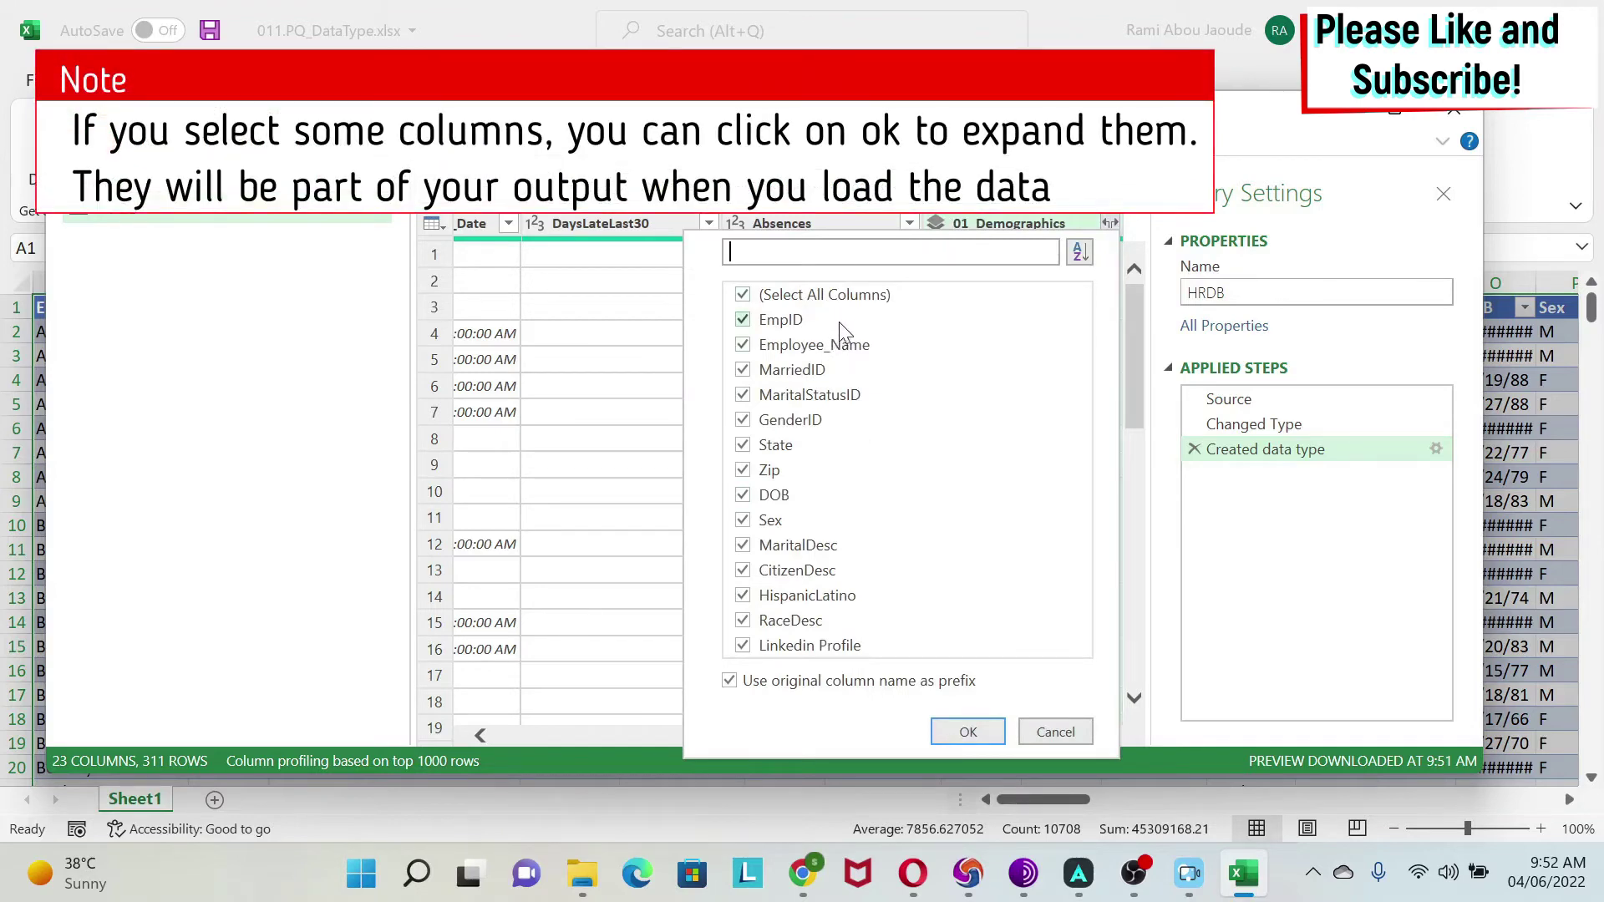
click(1052, 733)
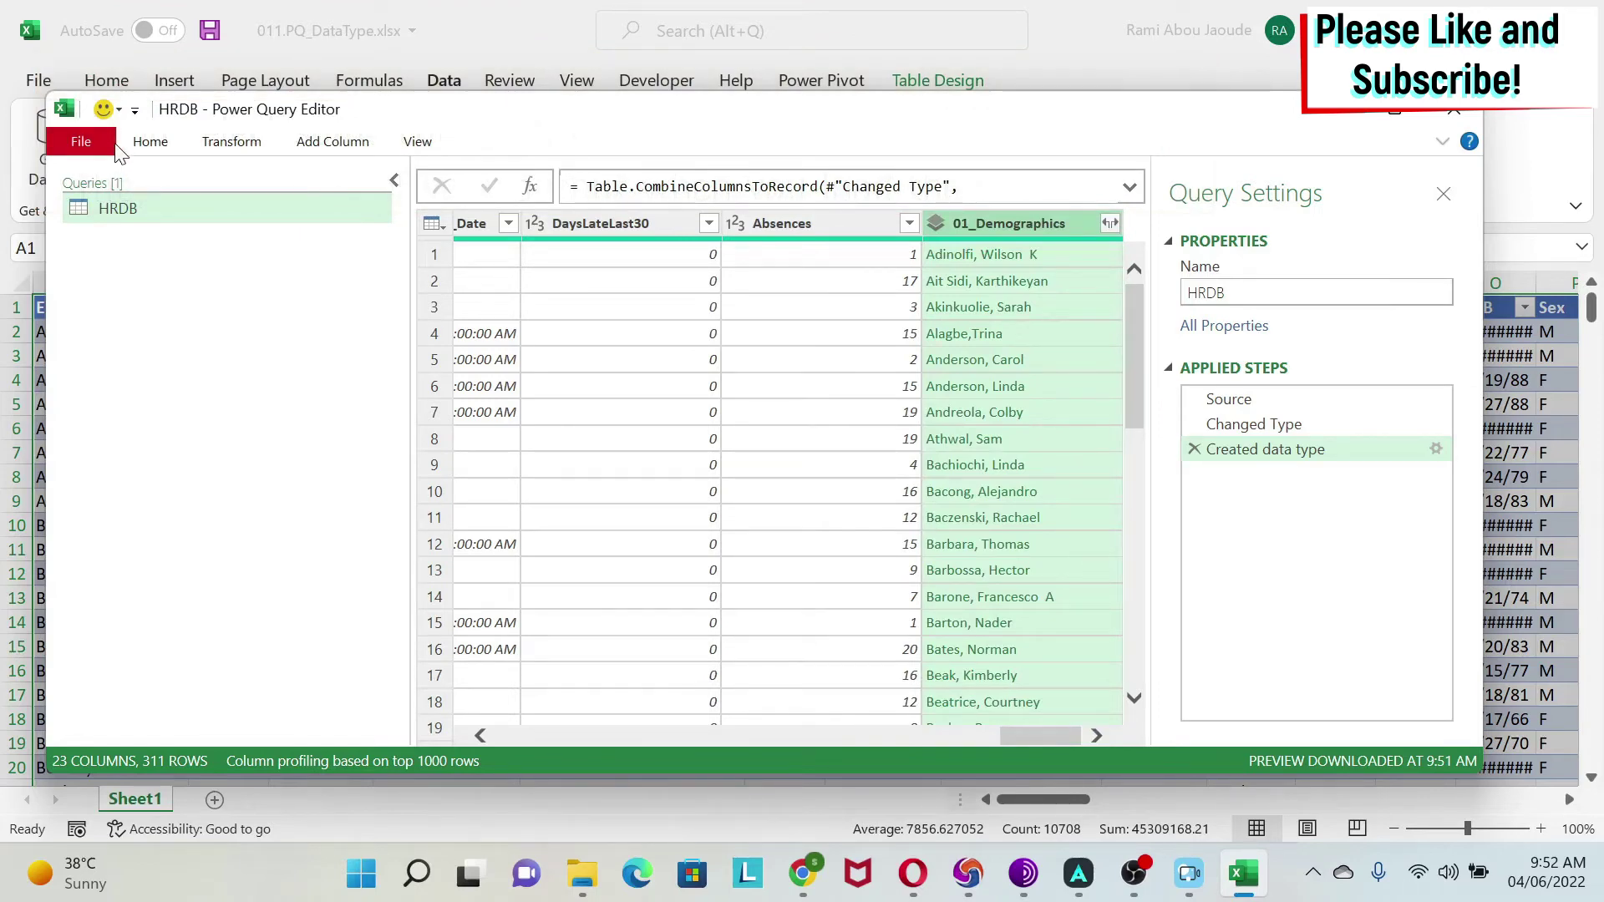
Step: Start a new Advanced data type named 02_Employment and remove 01_Demographics from its columns
click(231, 141)
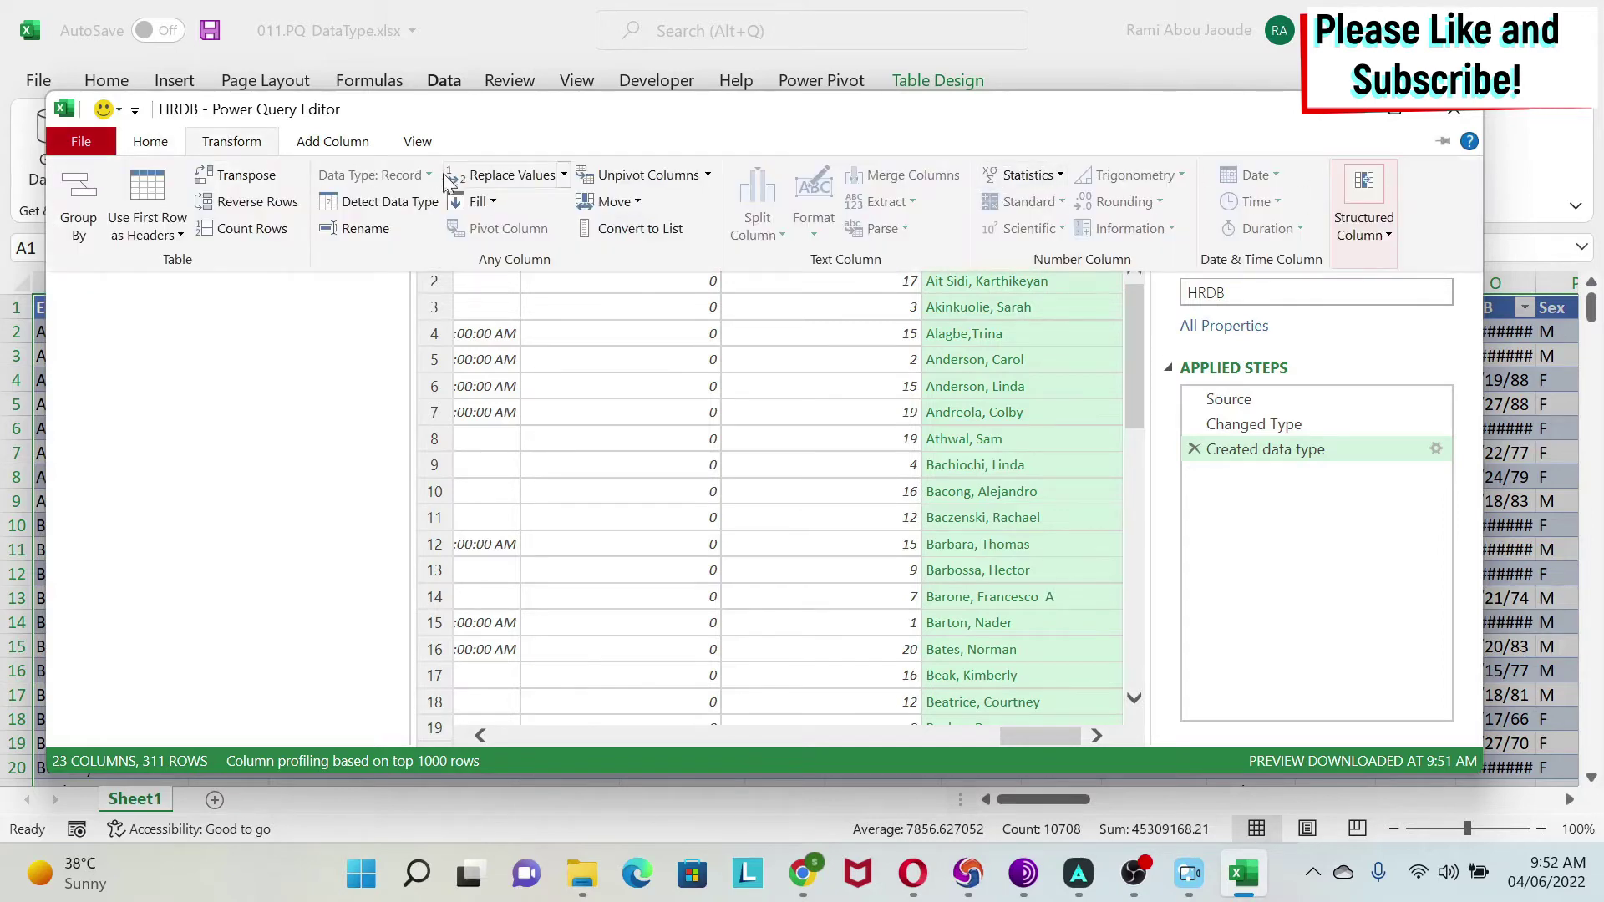
click(1363, 209)
click(933, 326)
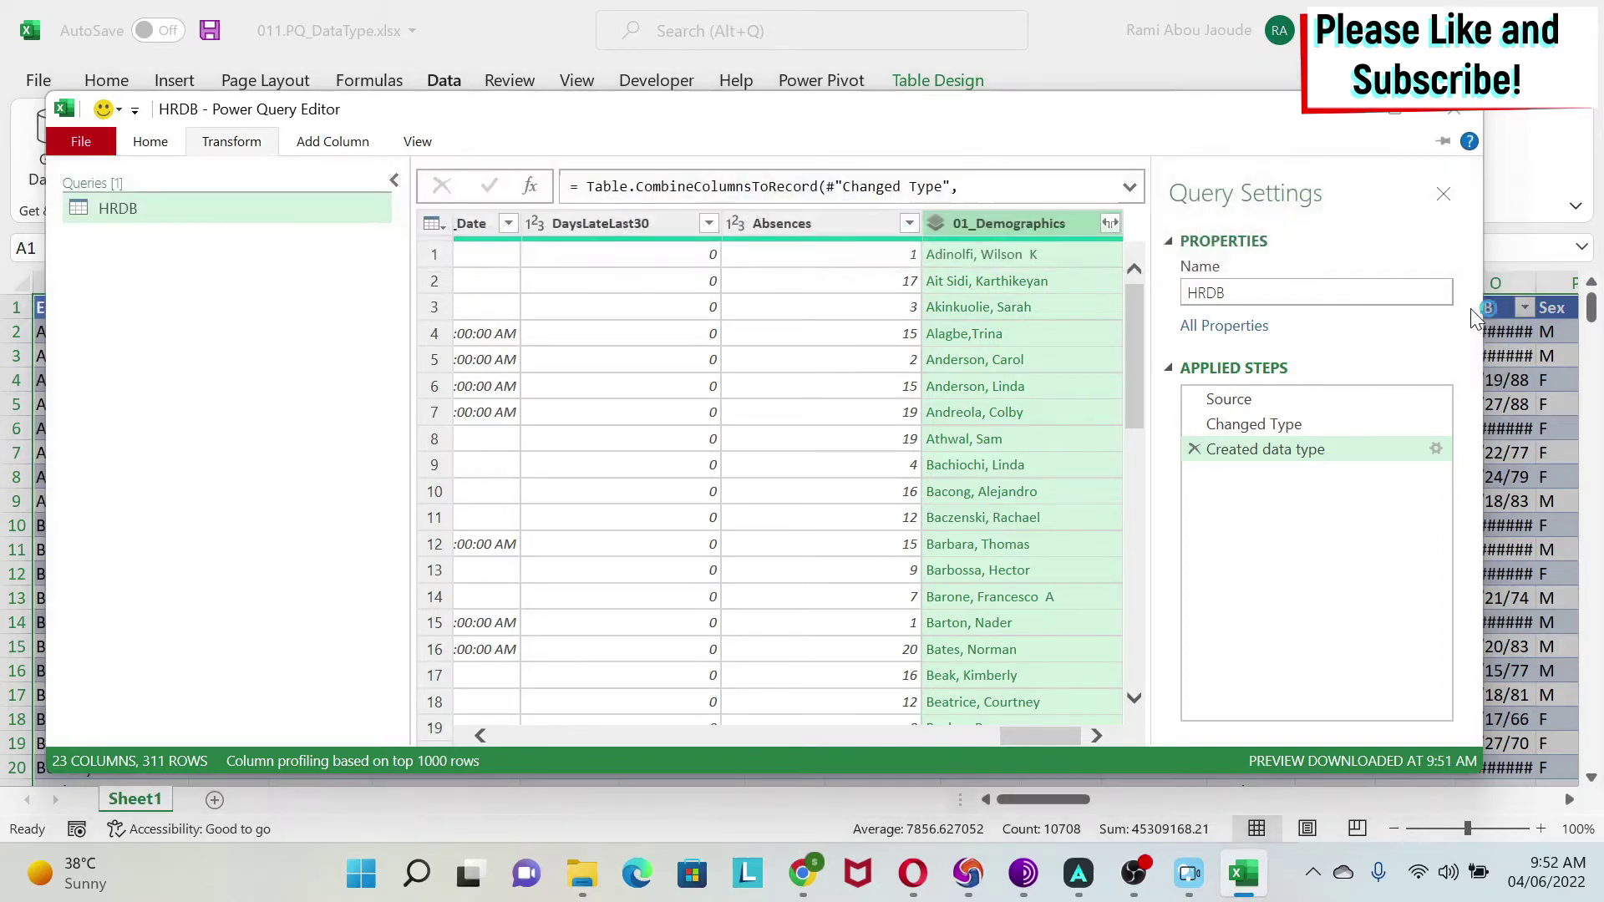
text(02_Em)
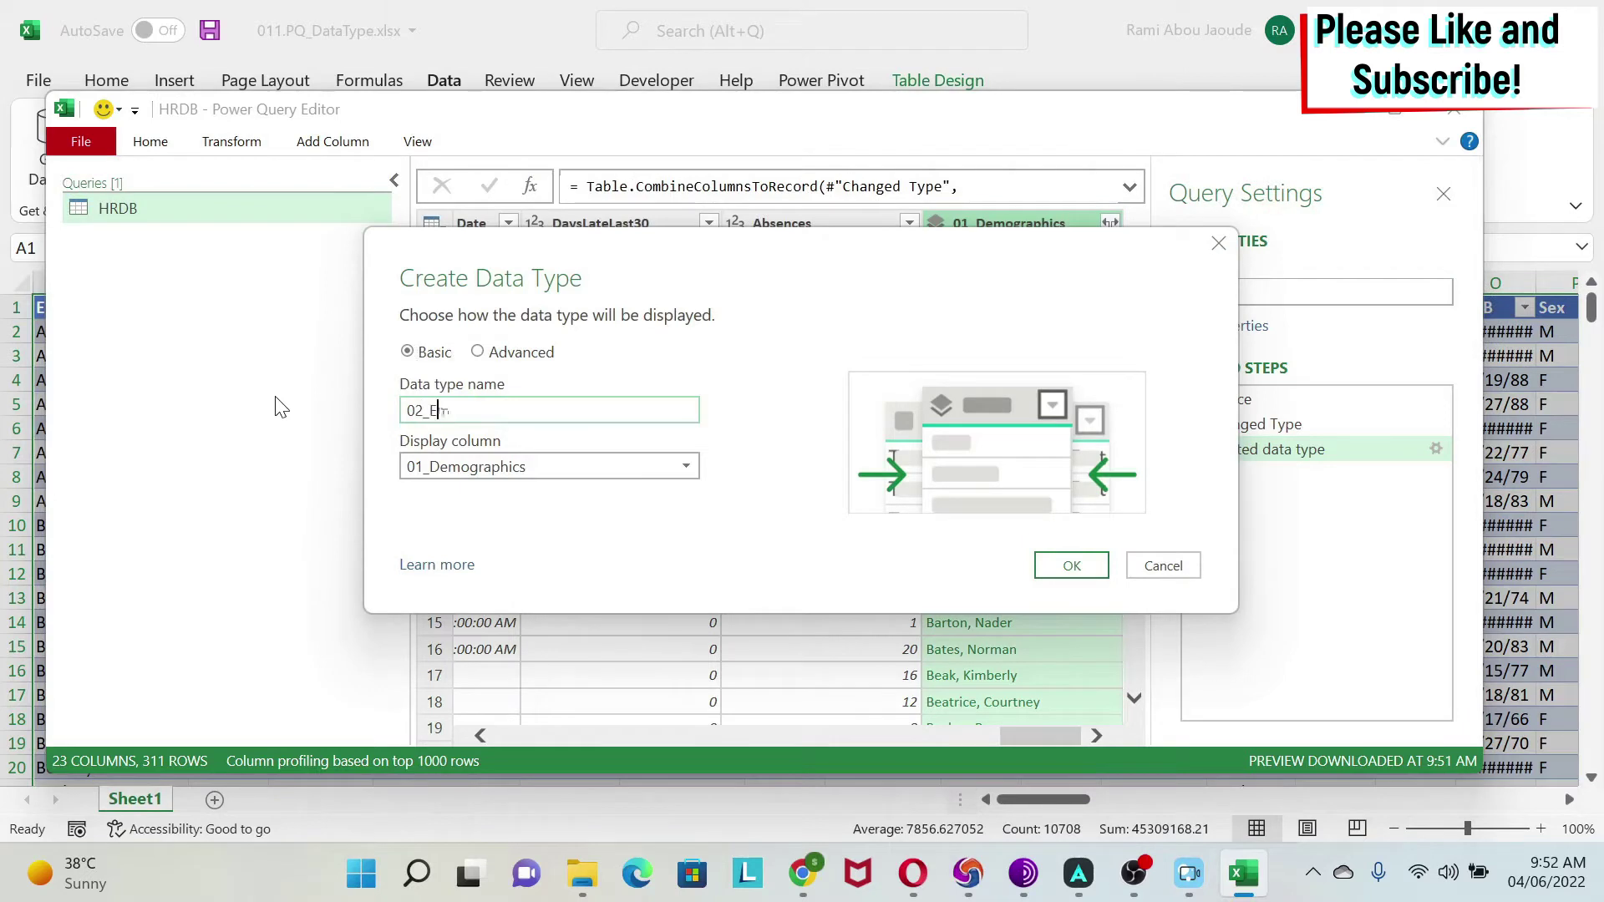
text(ployment)
click(478, 353)
click(940, 569)
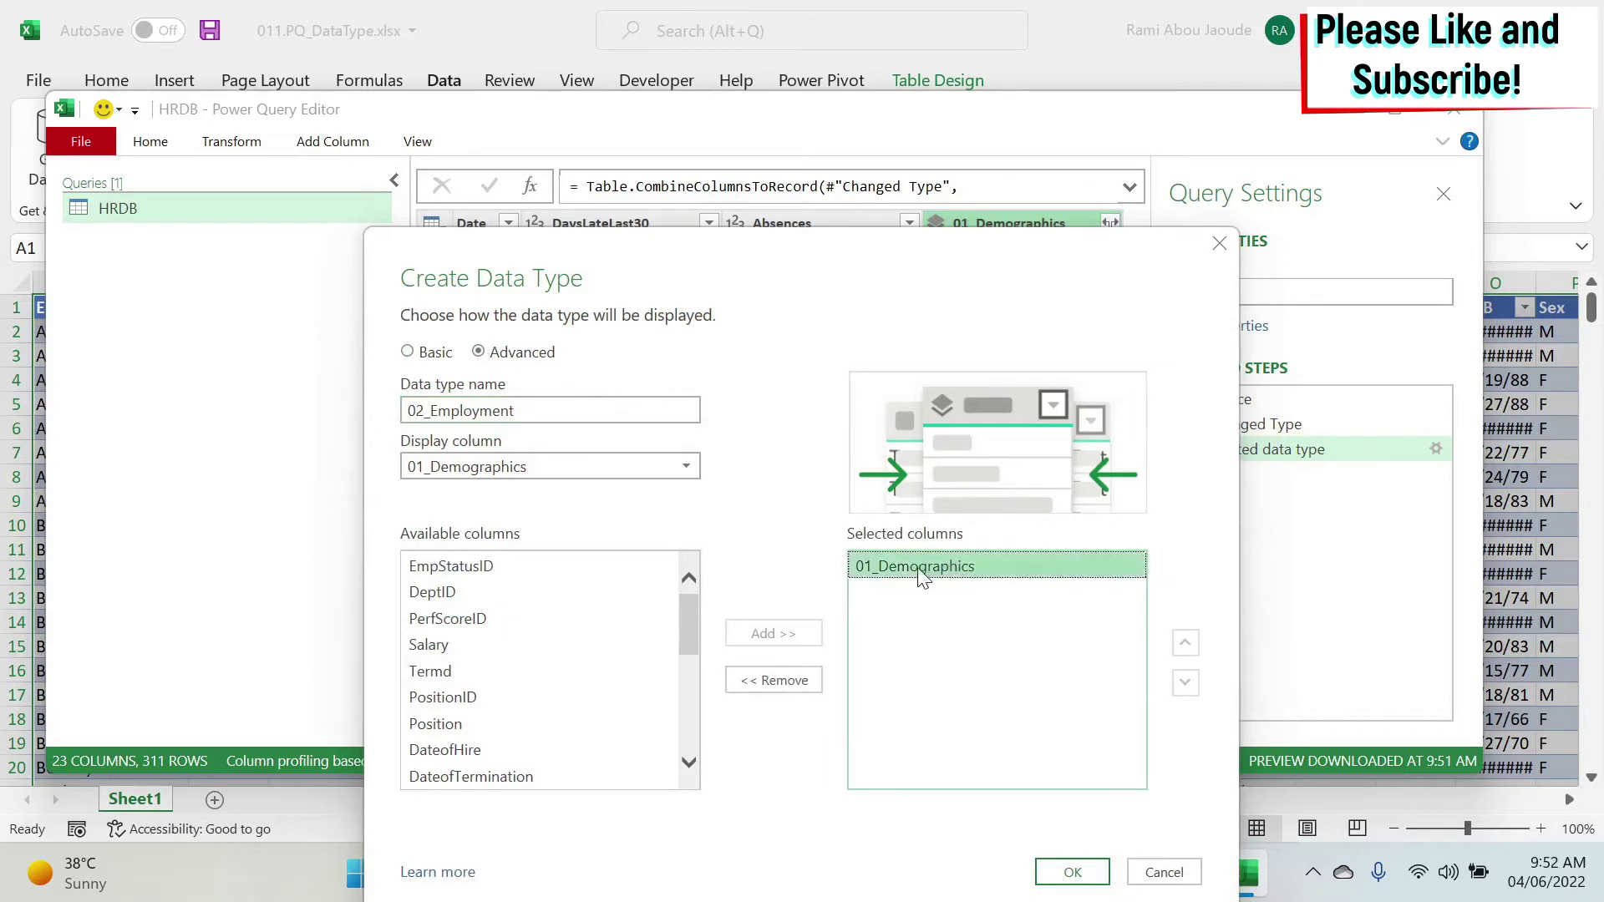
click(775, 681)
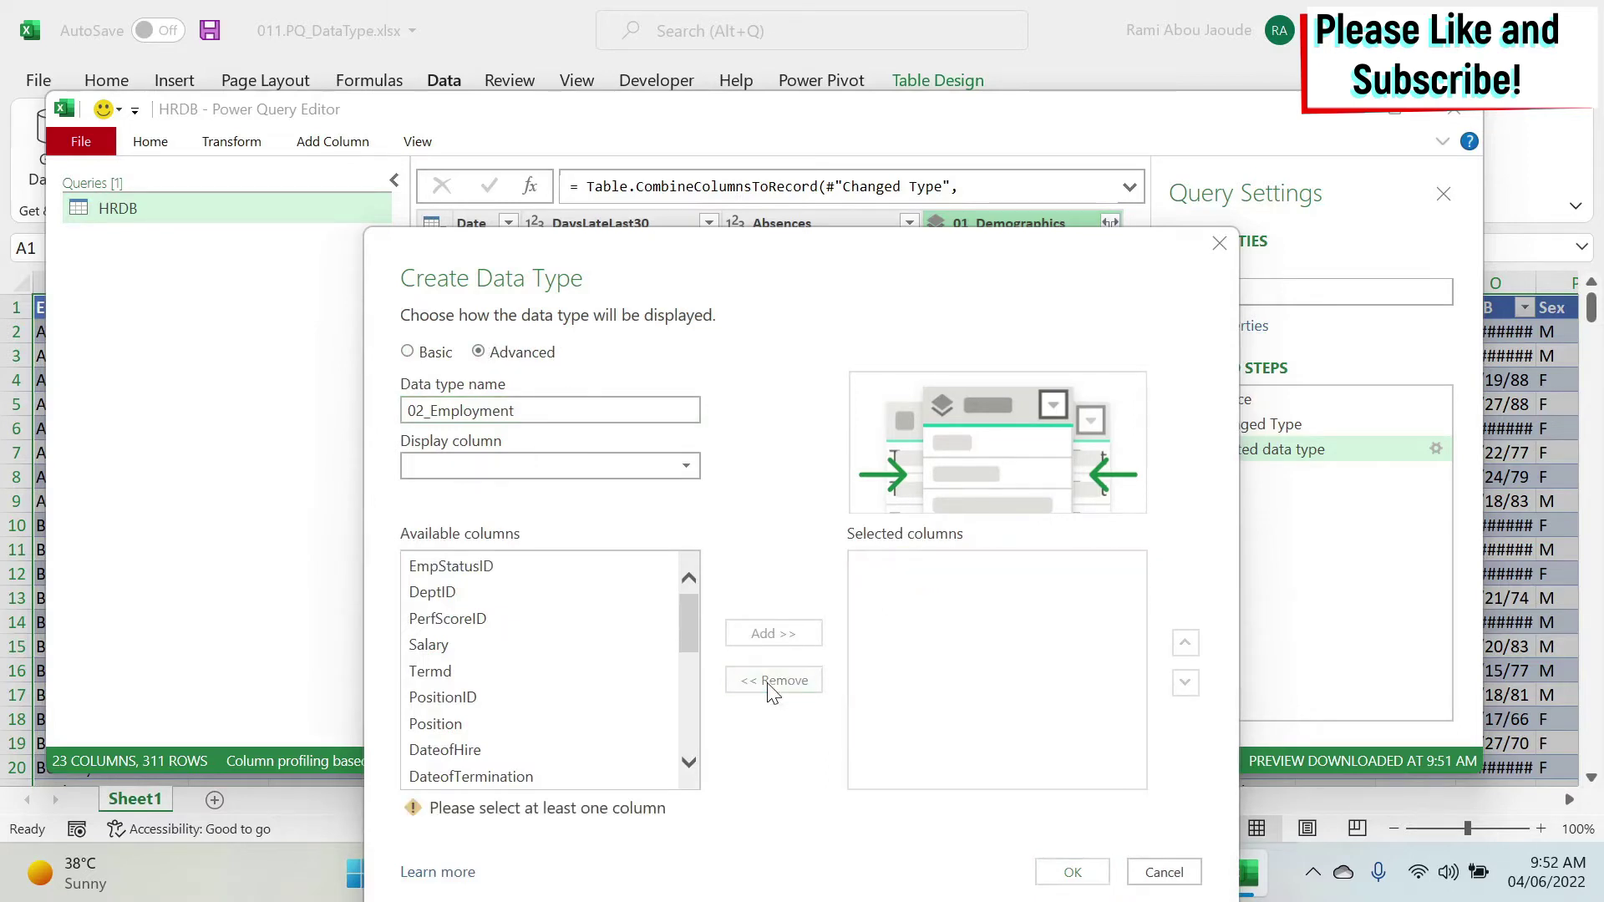
Step: Add EmpStatusID, DeptID, Salary, Termd, PositionID, Position, DateofHire and DateofTermination, displaying Position
click(505, 569)
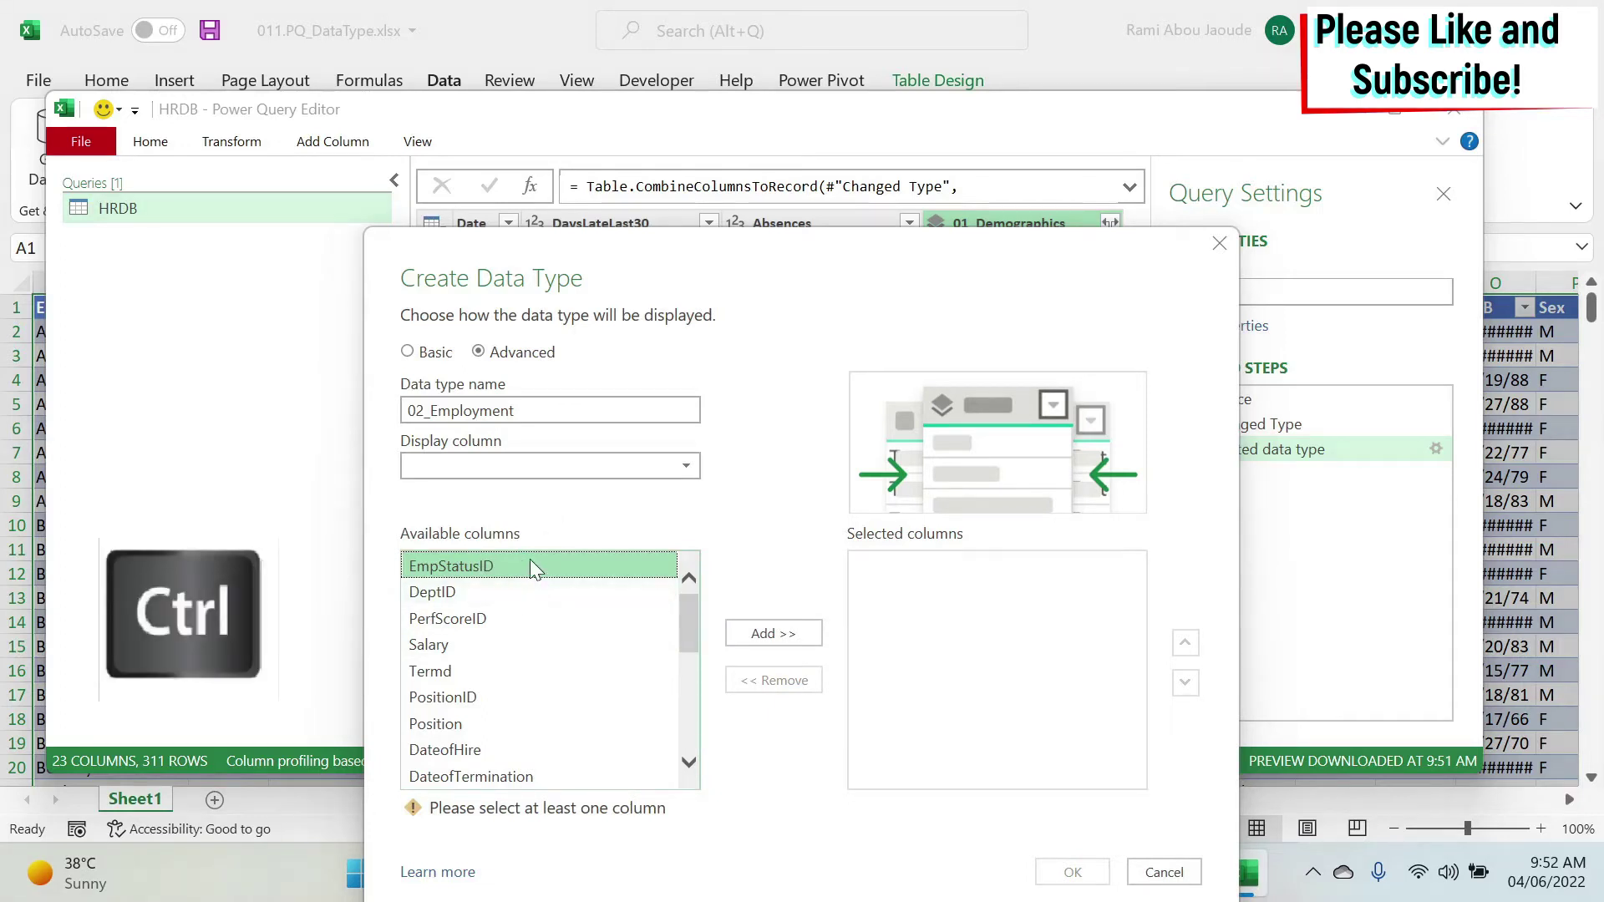
ctrl+click(513, 596)
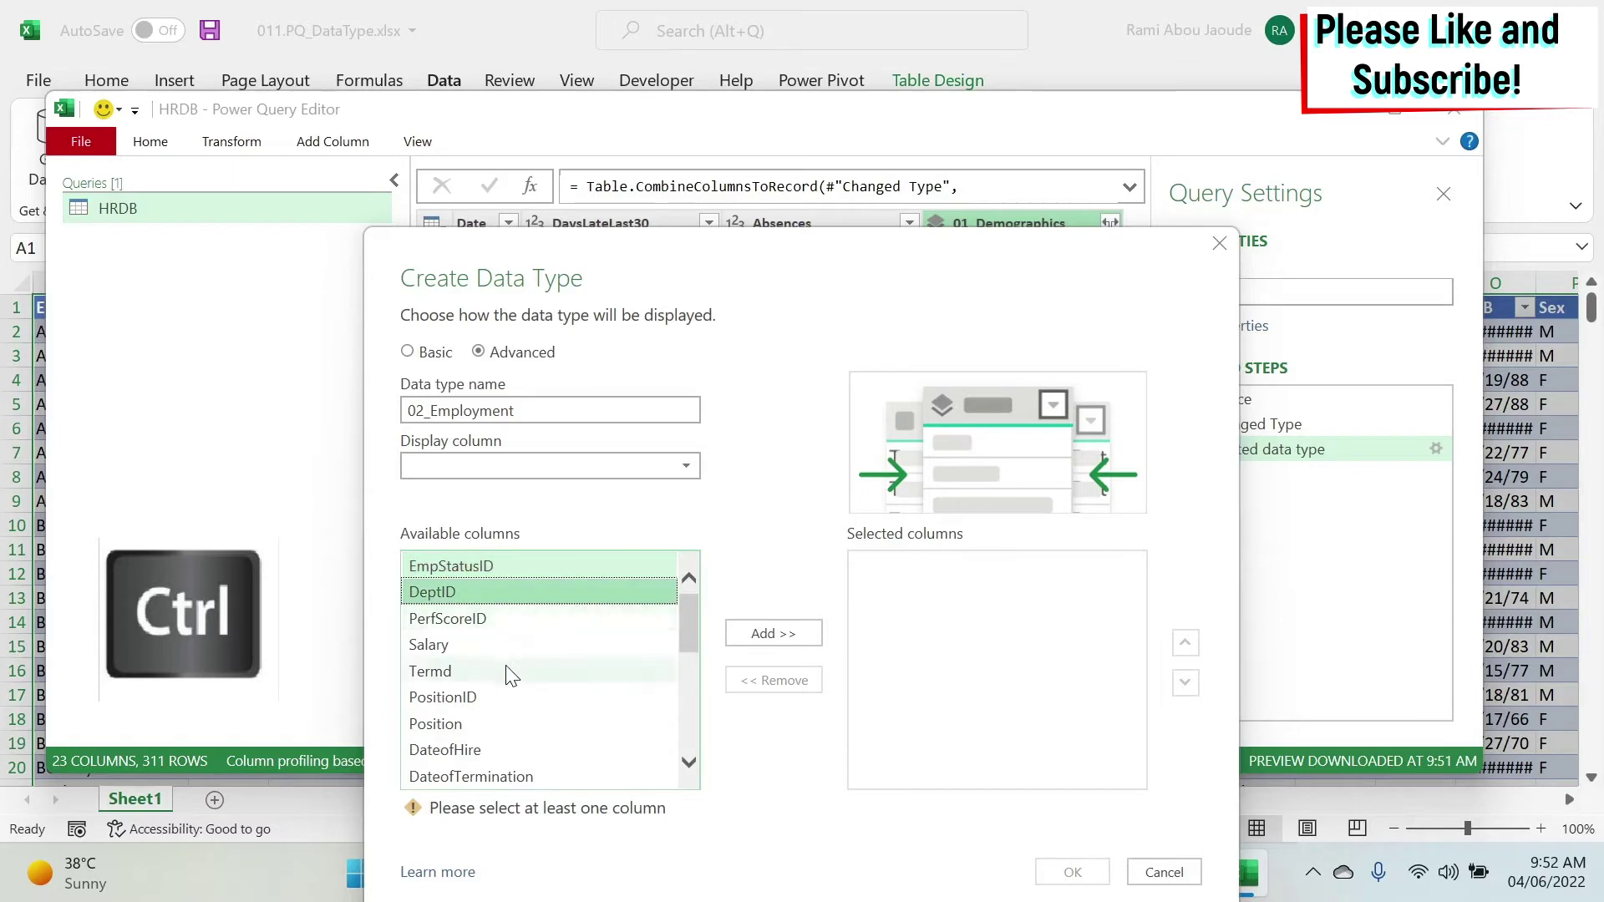
ctrl+click(491, 648)
ctrl+click(485, 676)
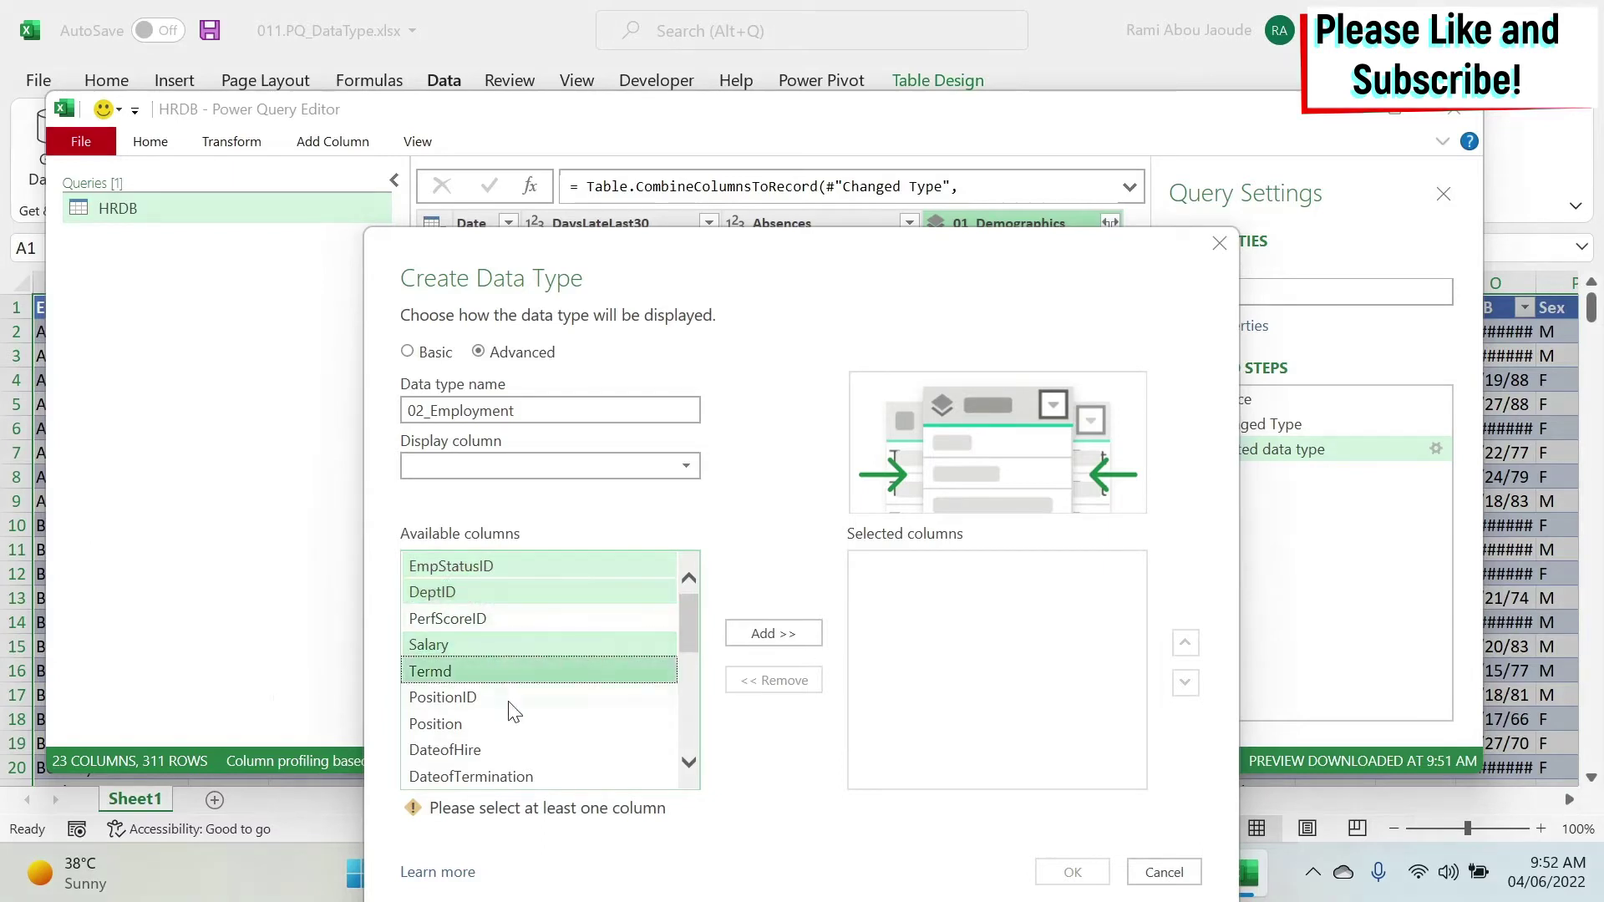
ctrl+click(511, 702)
ctrl+click(505, 726)
ctrl+click(527, 755)
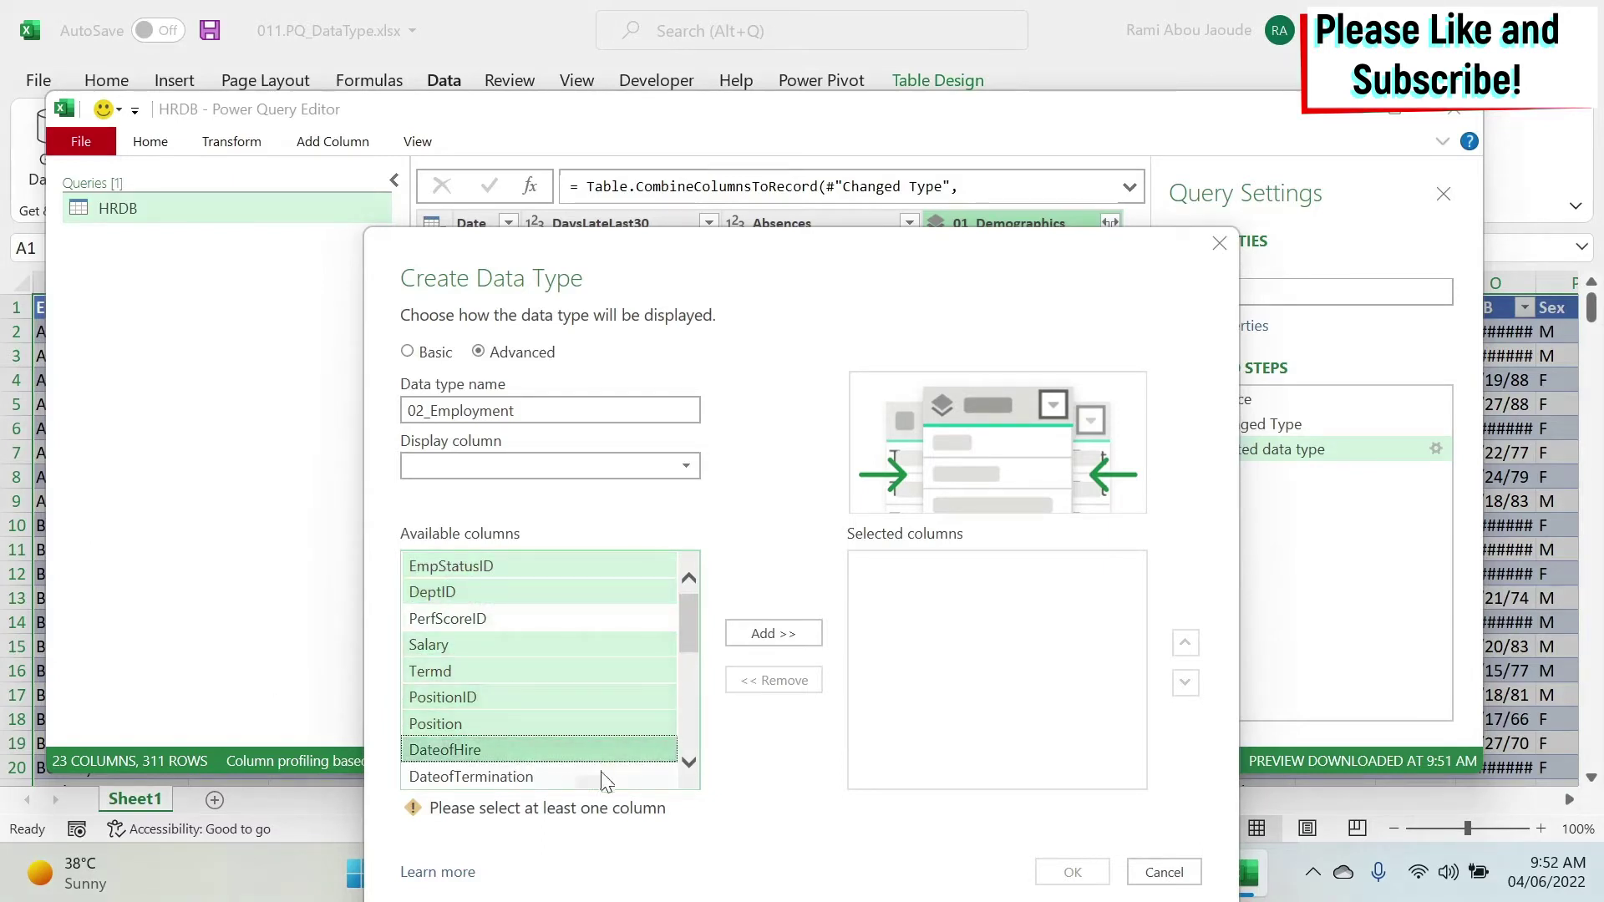
ctrl+click(643, 777)
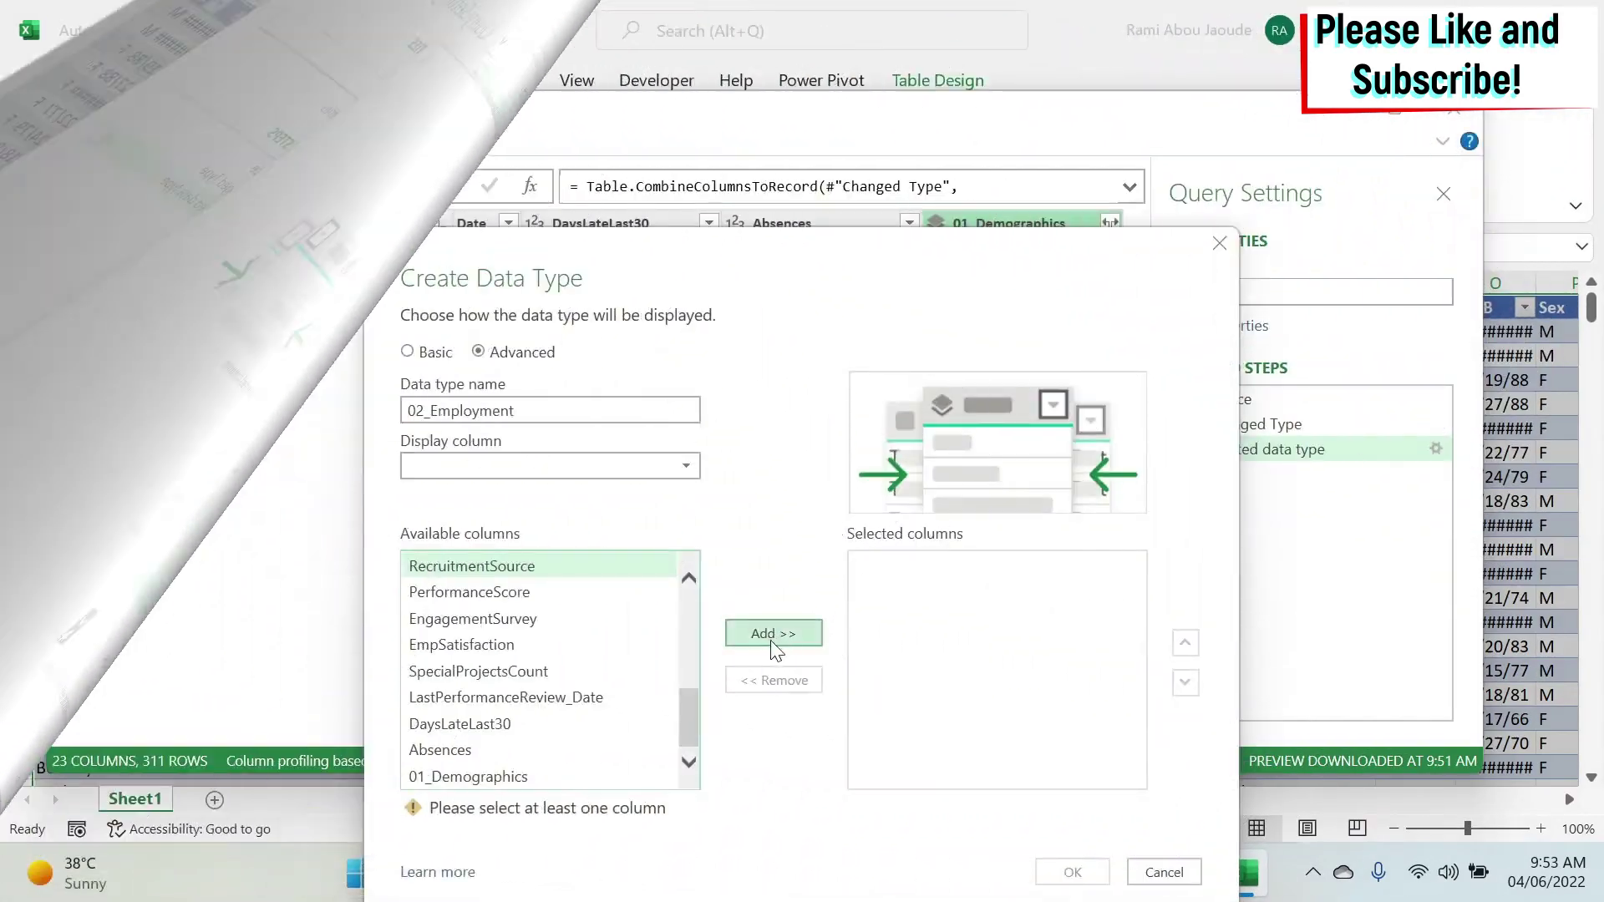
click(772, 633)
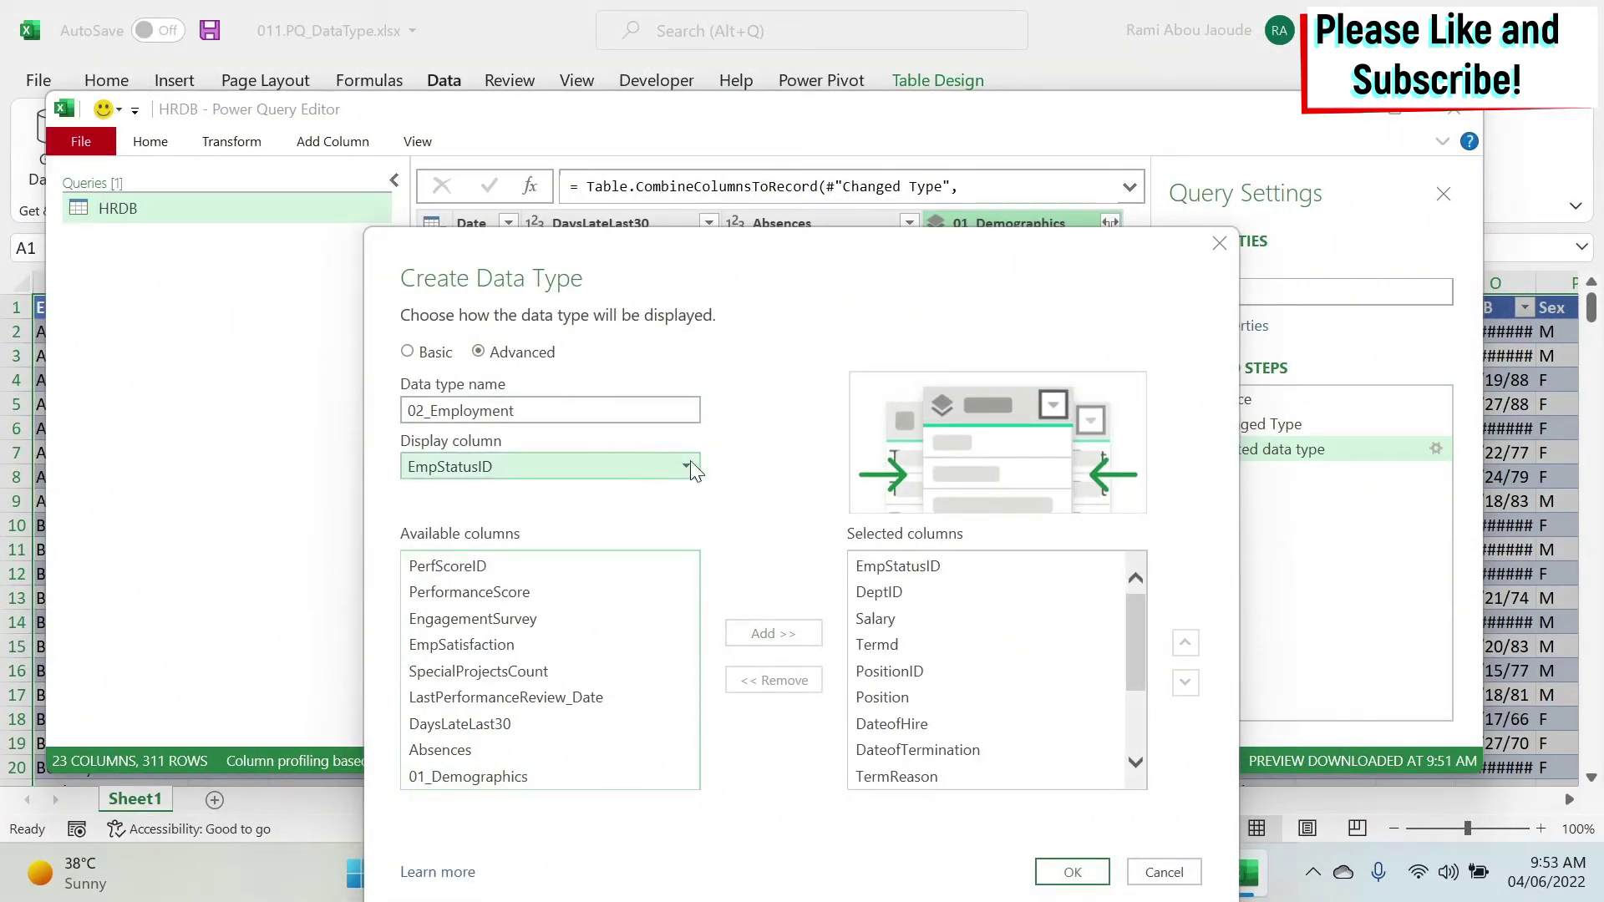
click(688, 467)
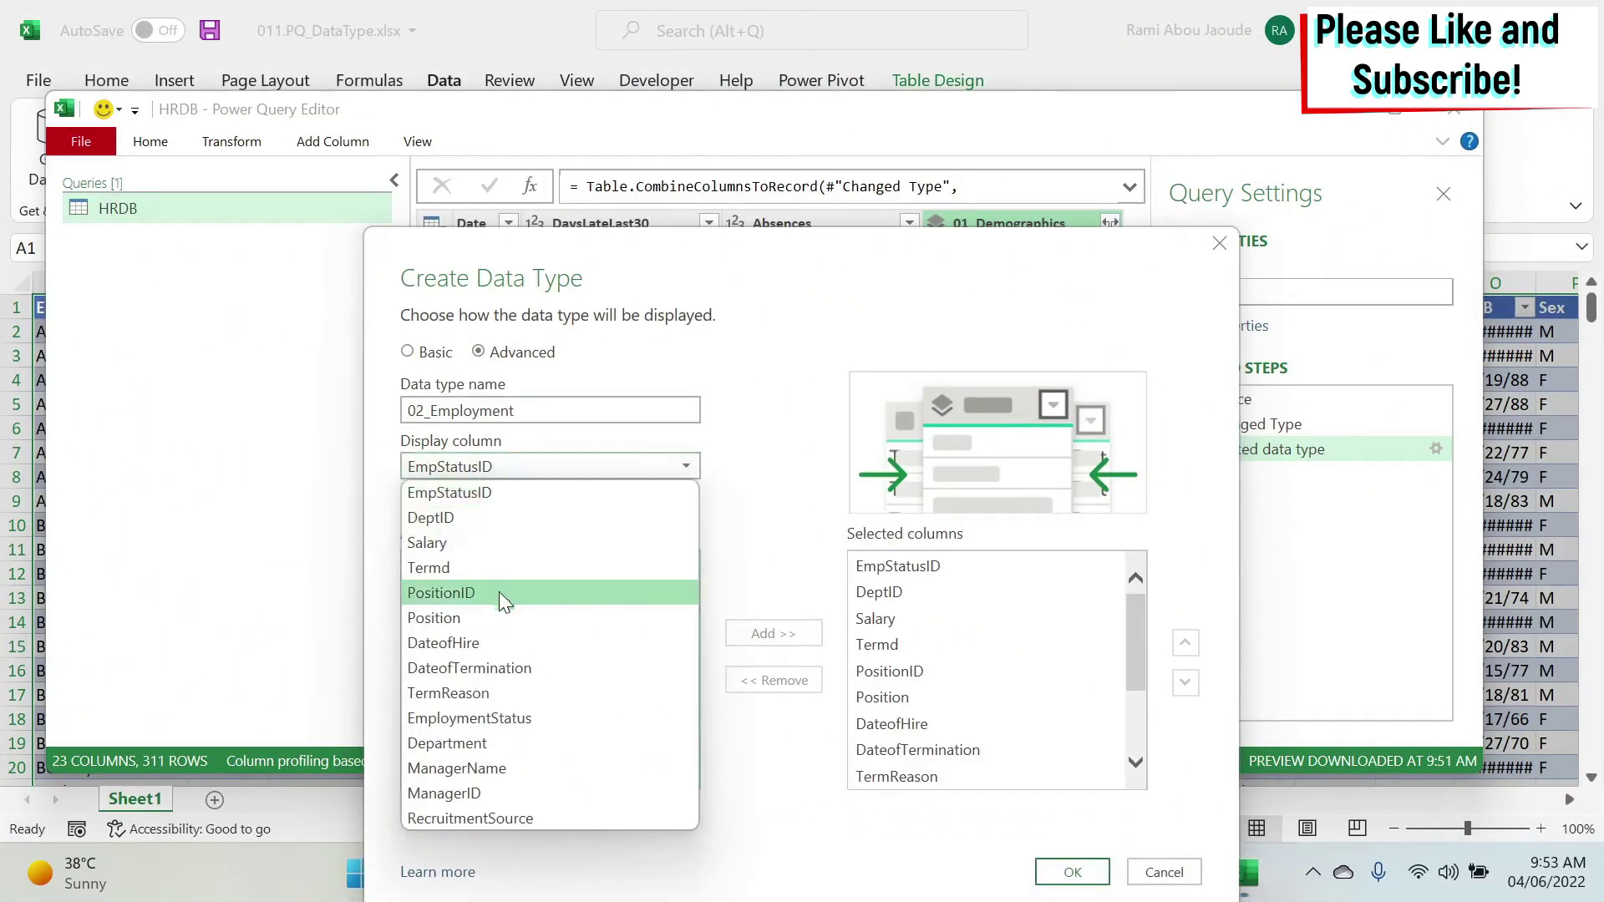
click(434, 617)
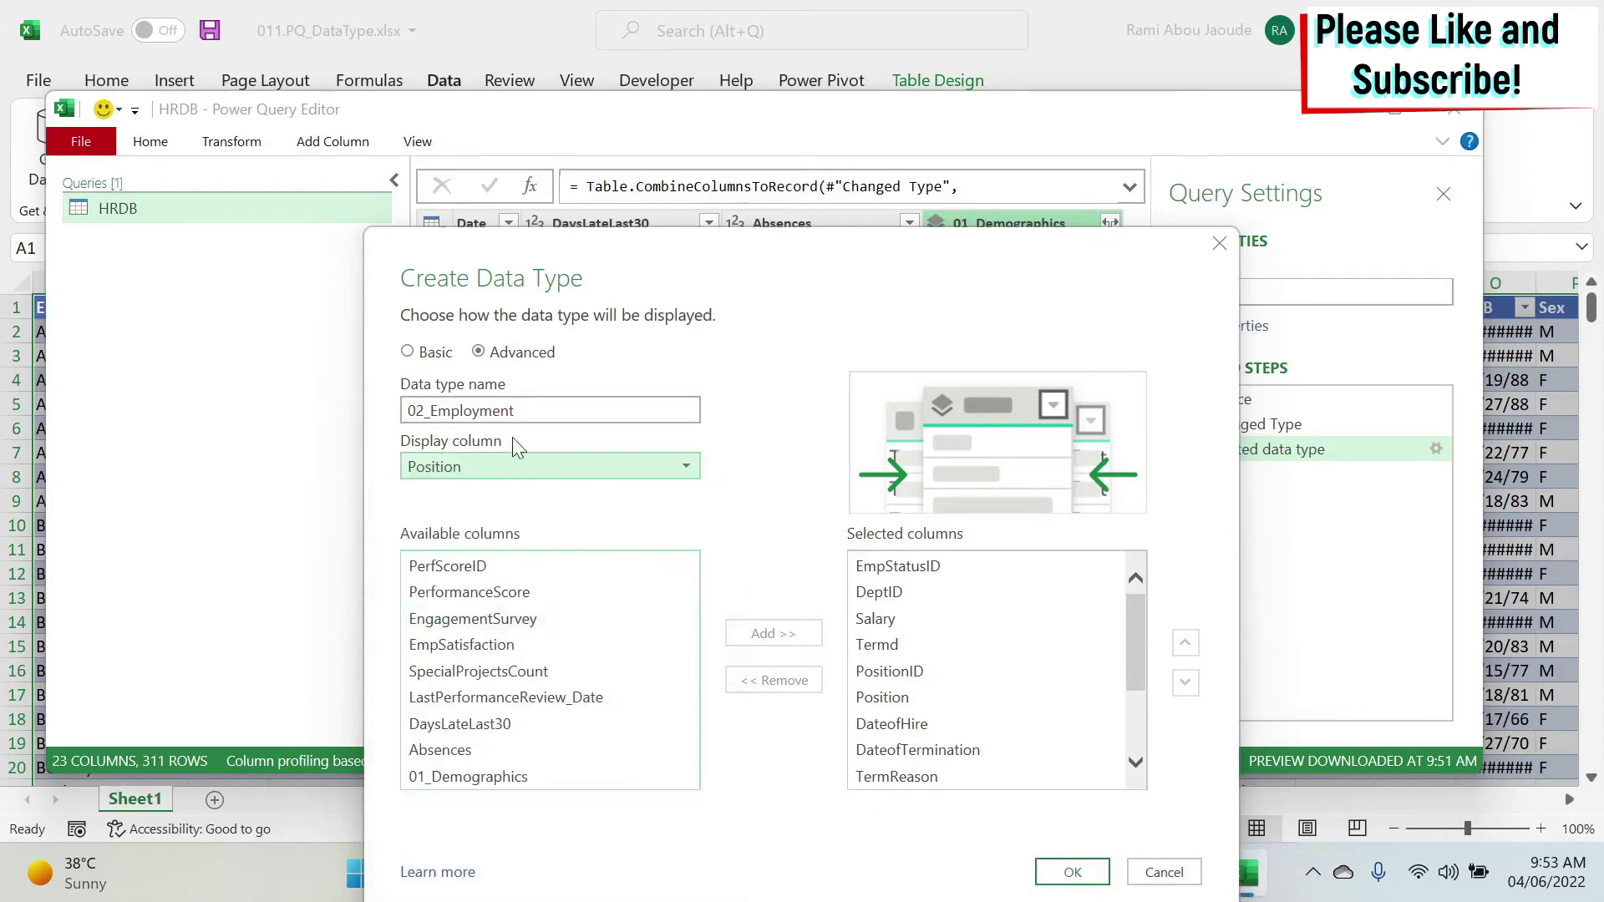
click(1069, 871)
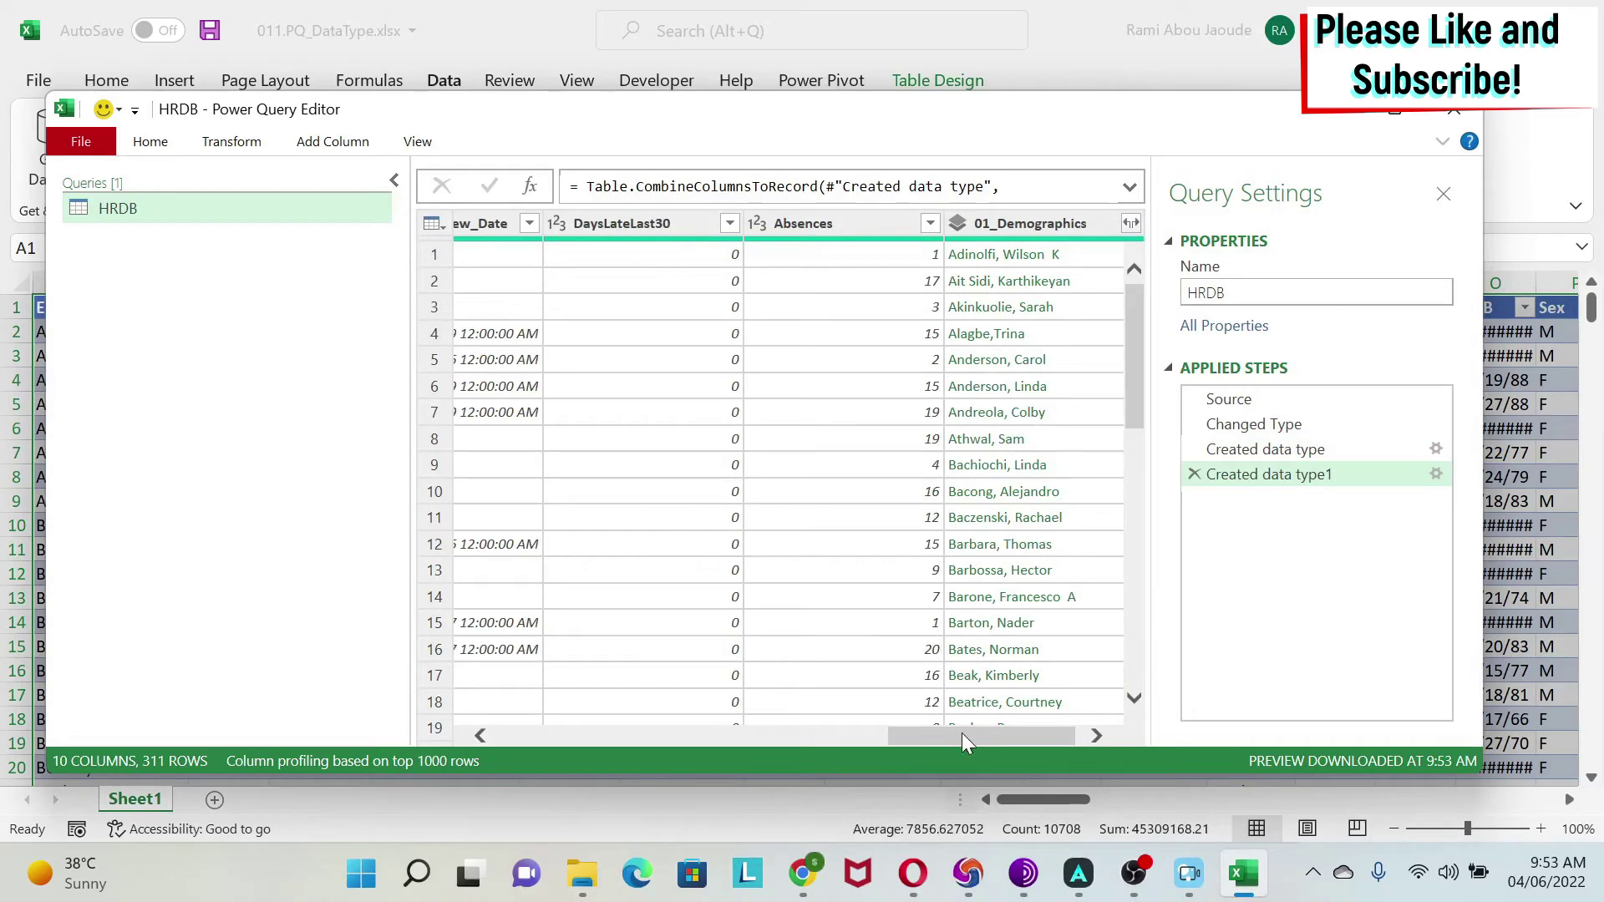
Step: Start a third data type and name it 03_Performance&Happiness
drag(961, 734, 452, 728)
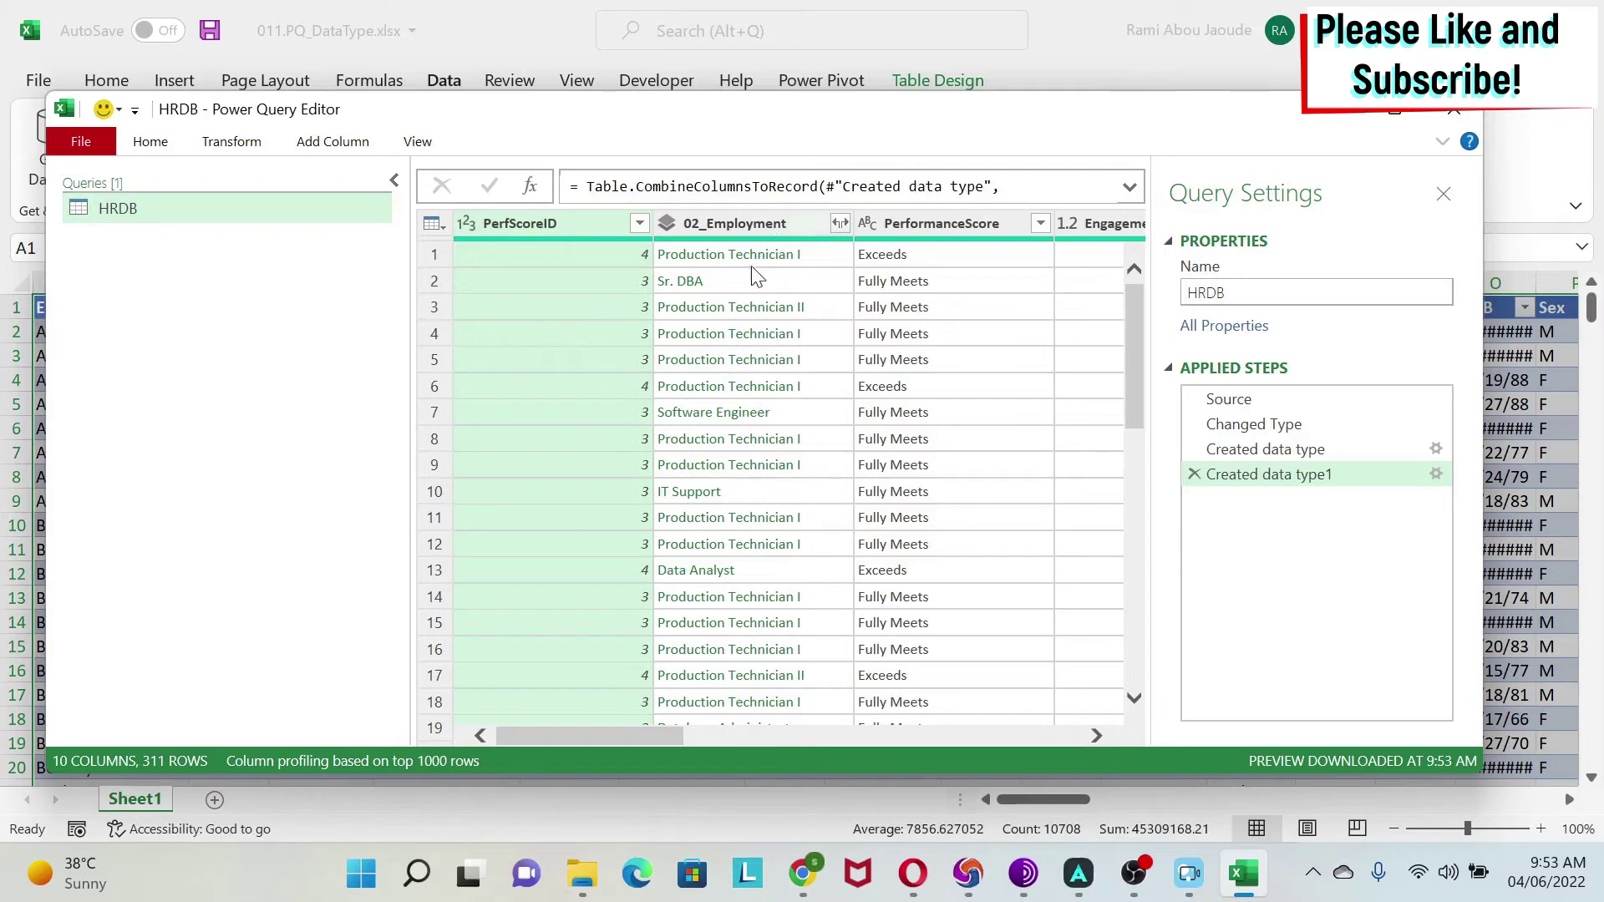
click(150, 142)
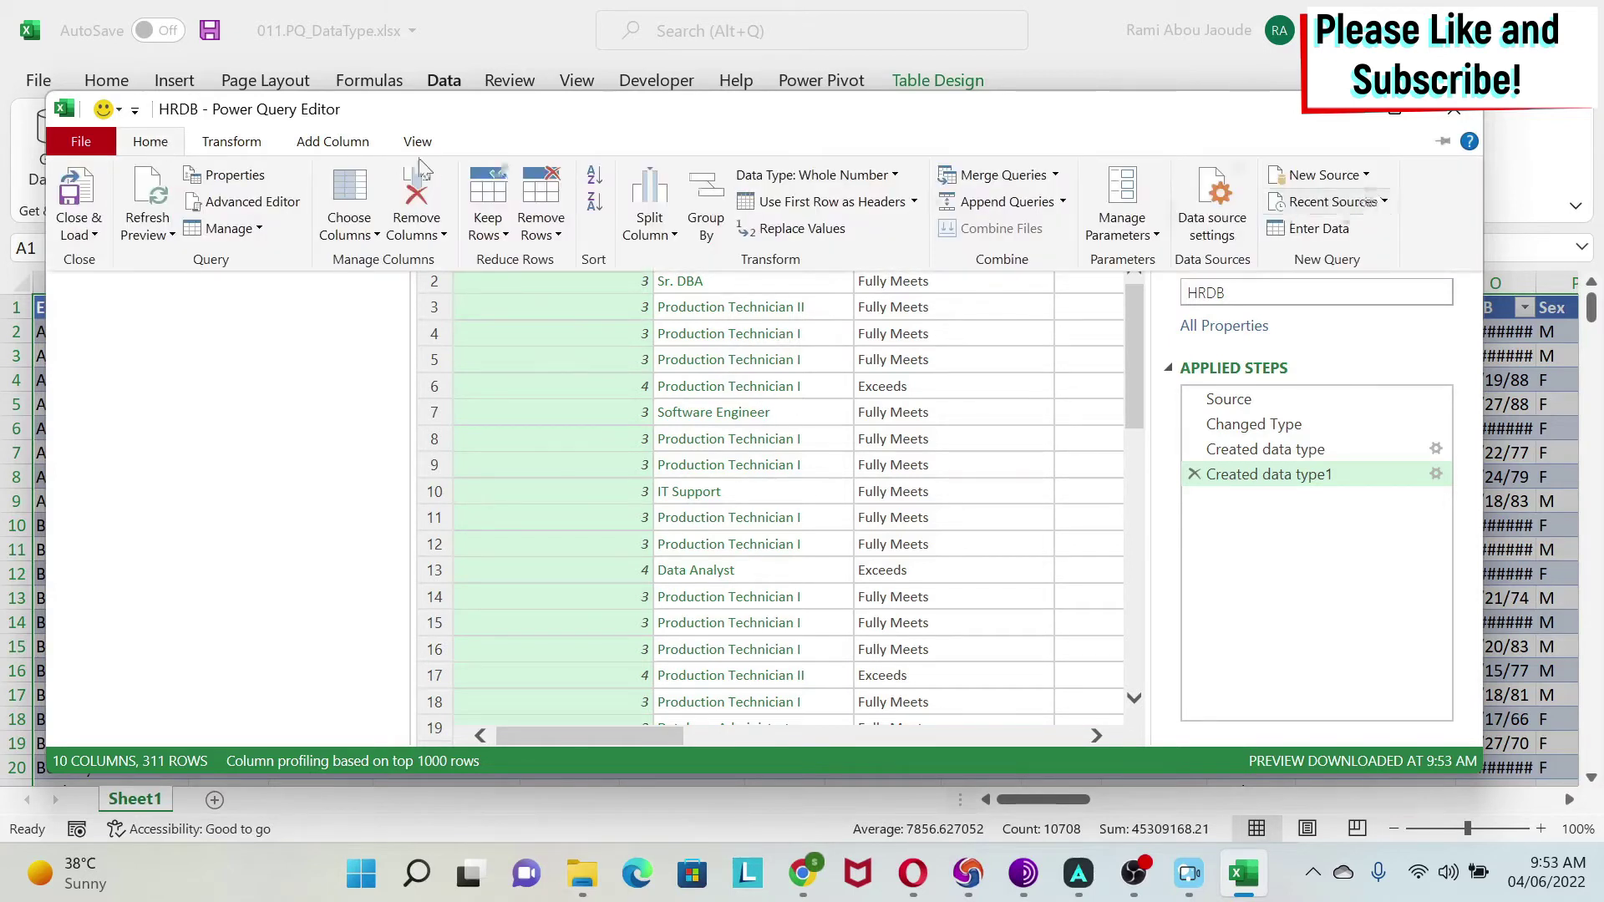
click(238, 144)
click(1410, 208)
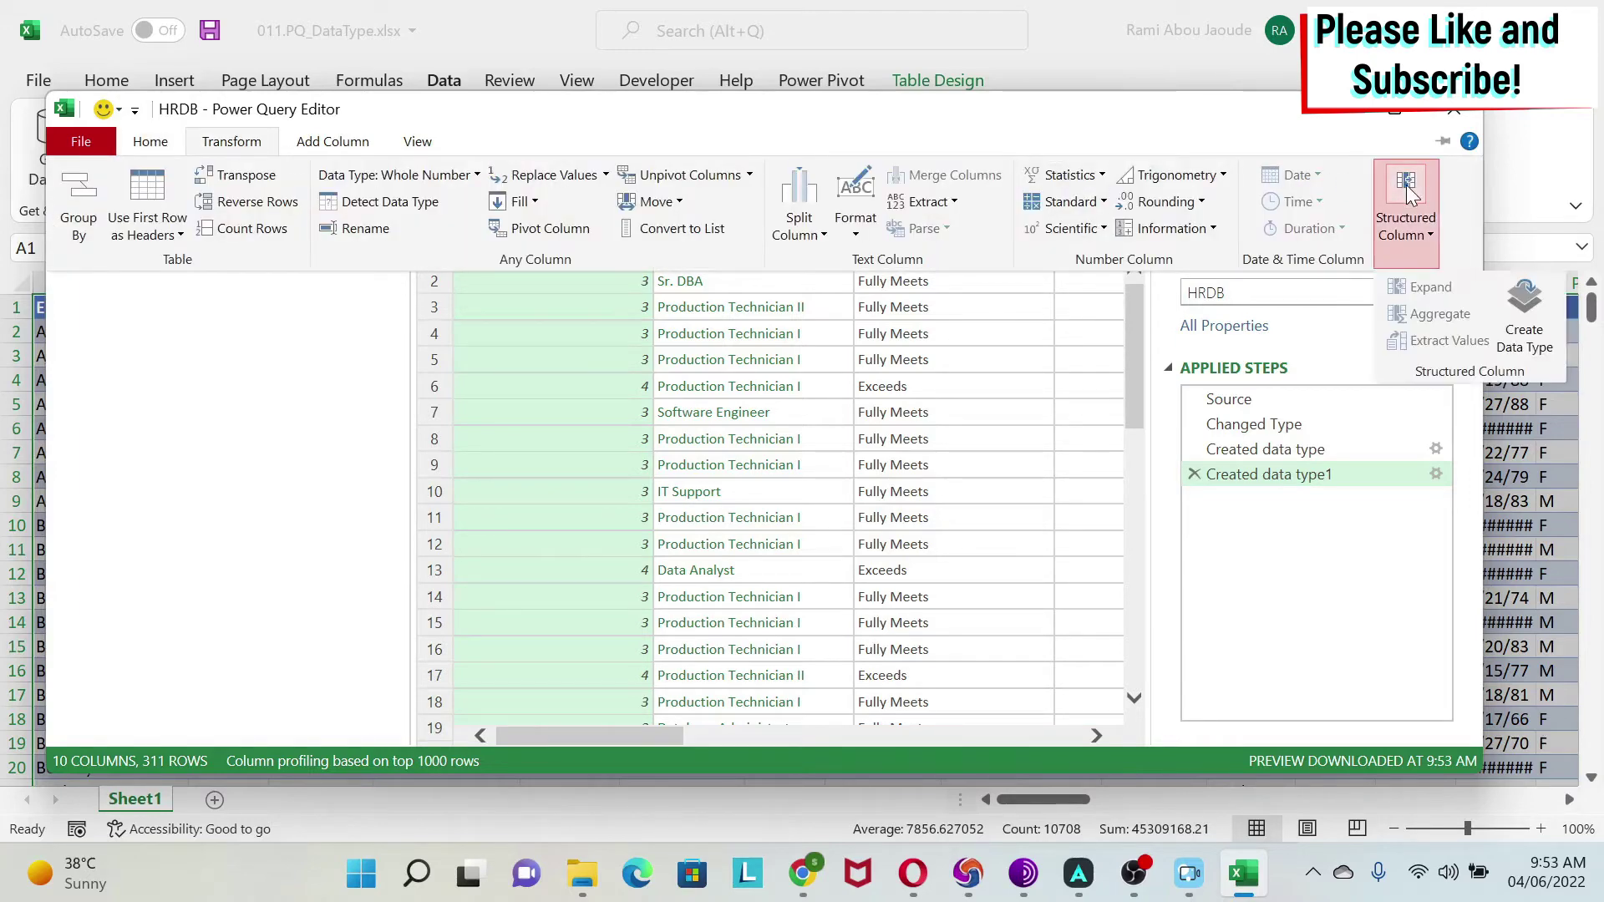
click(1525, 335)
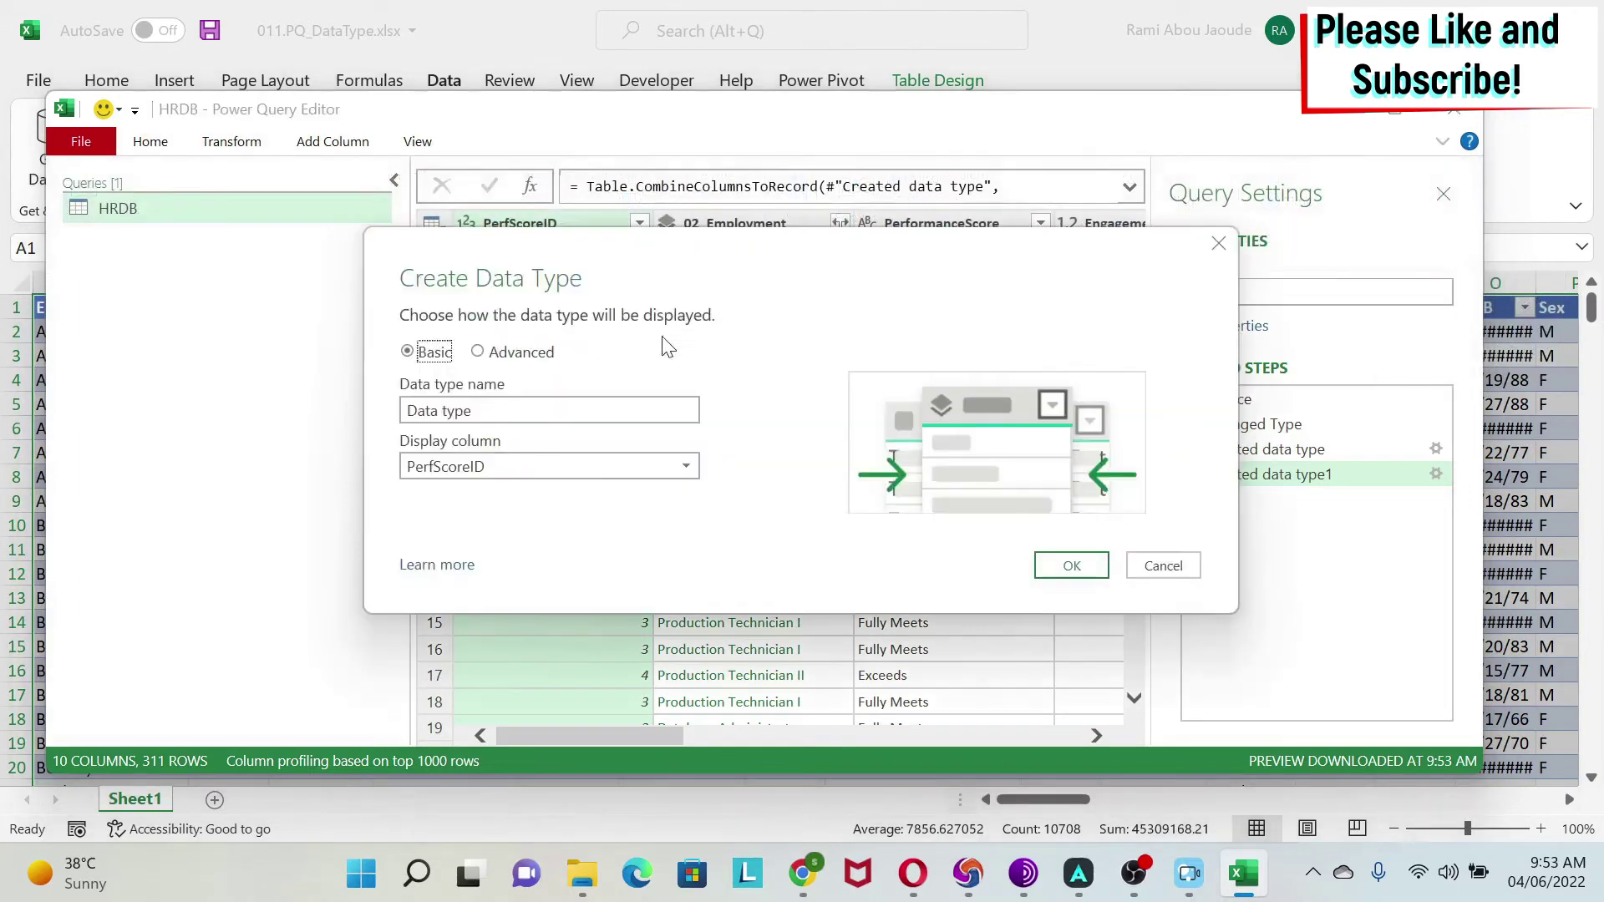
click(501, 410)
key(ctrl+a)
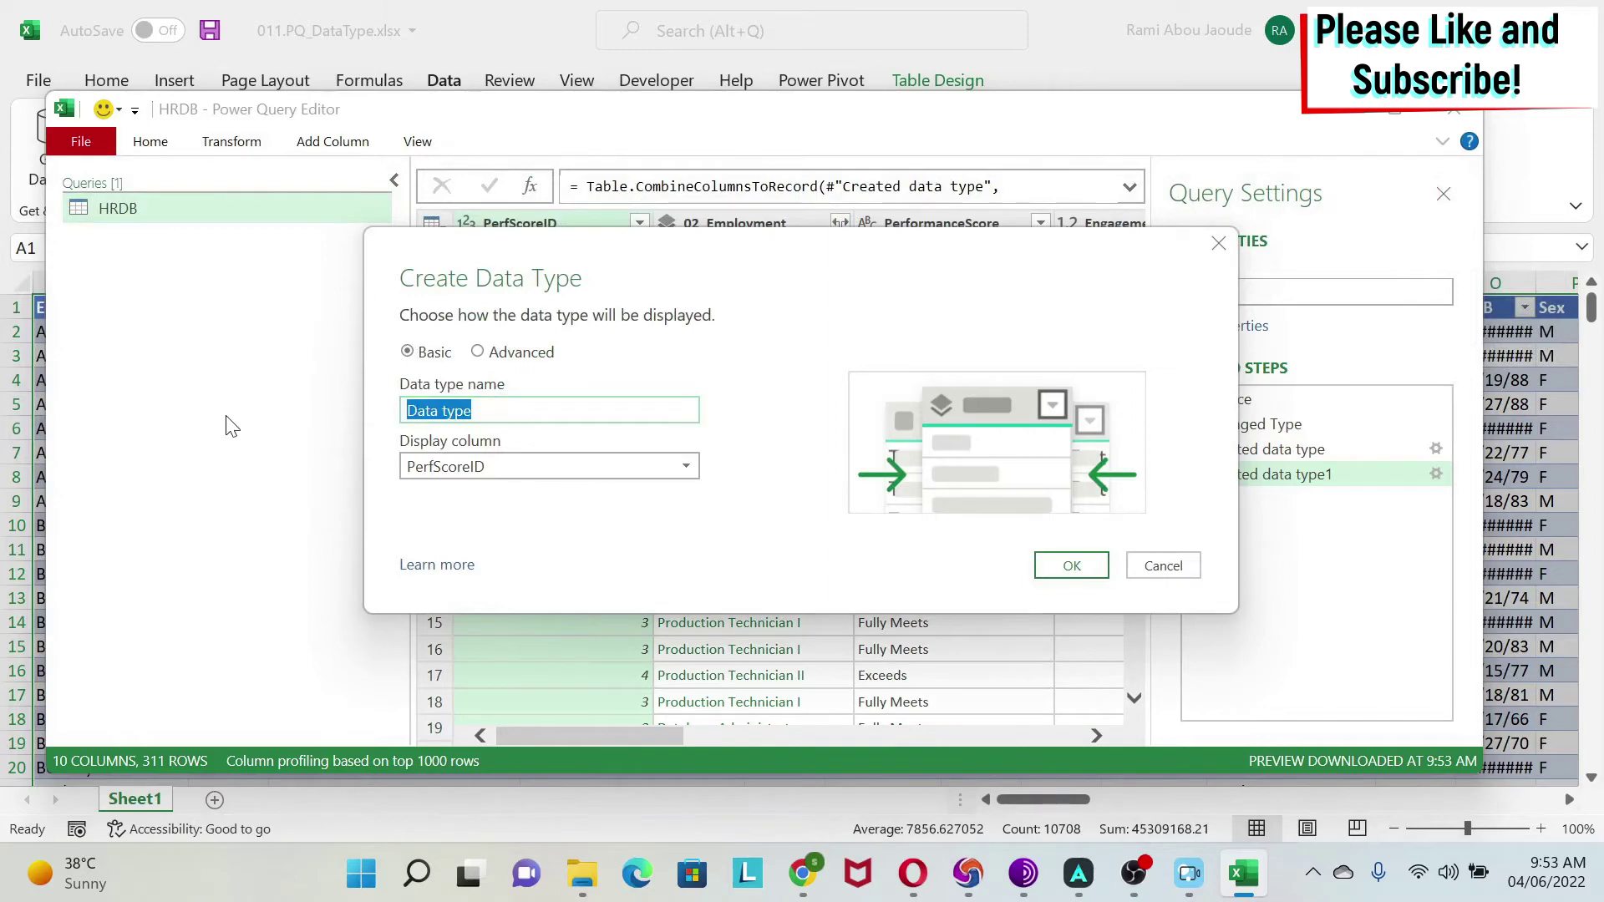
text(03_Performance&Ha)
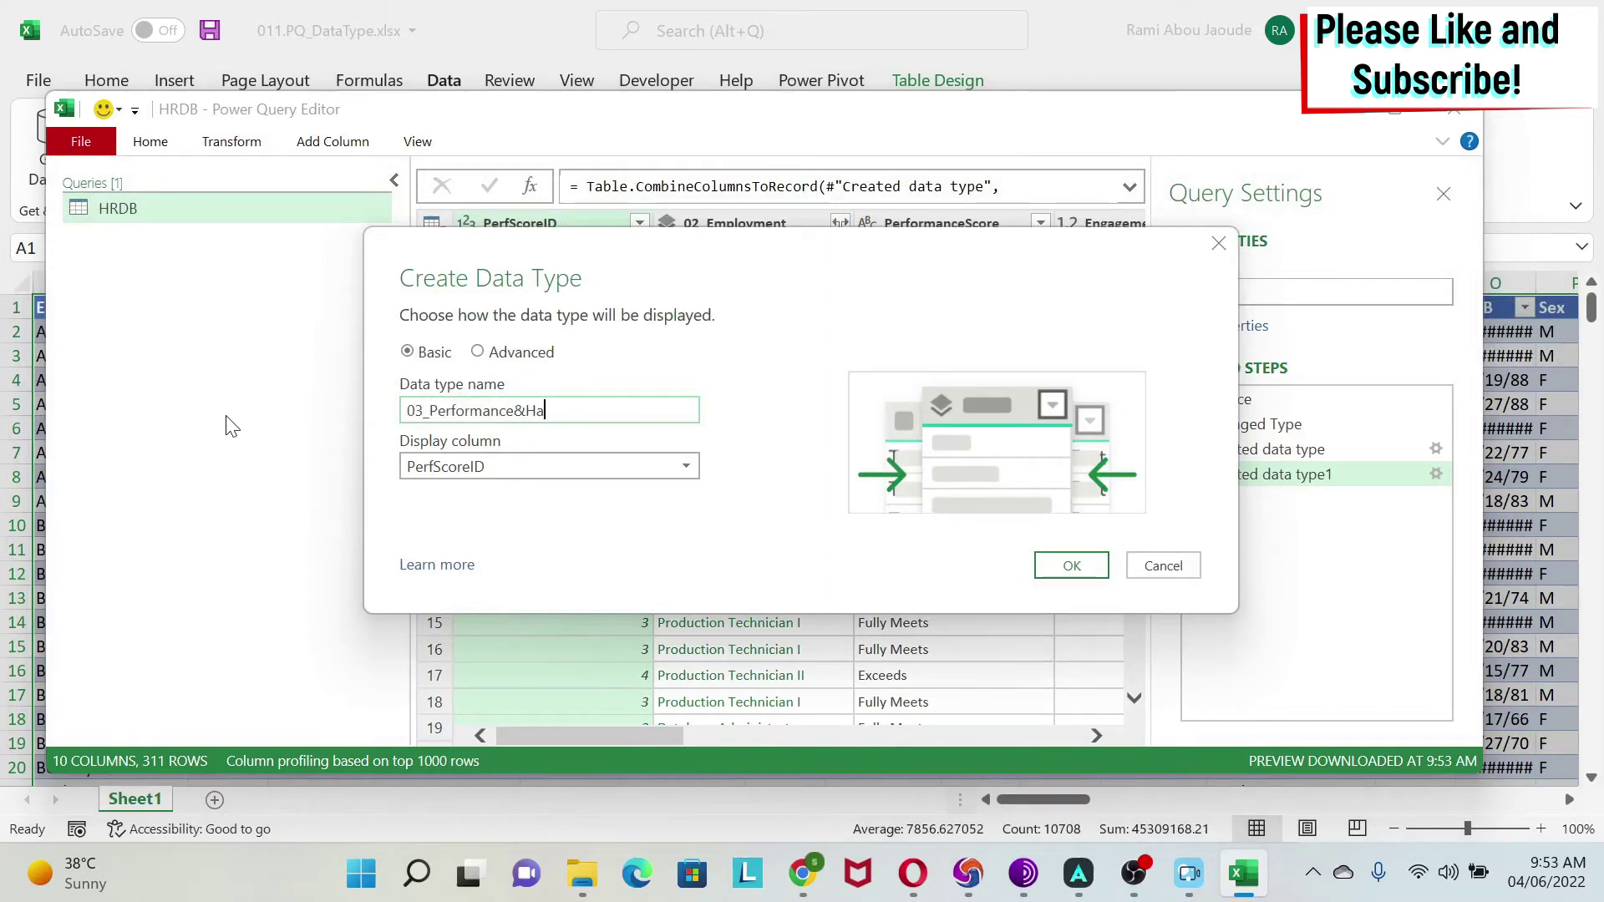
text(ppiness)
Step: Include columns PerformanceScore through Absences, display PerformanceScore, create it, and move 01_Demographics first
click(500, 354)
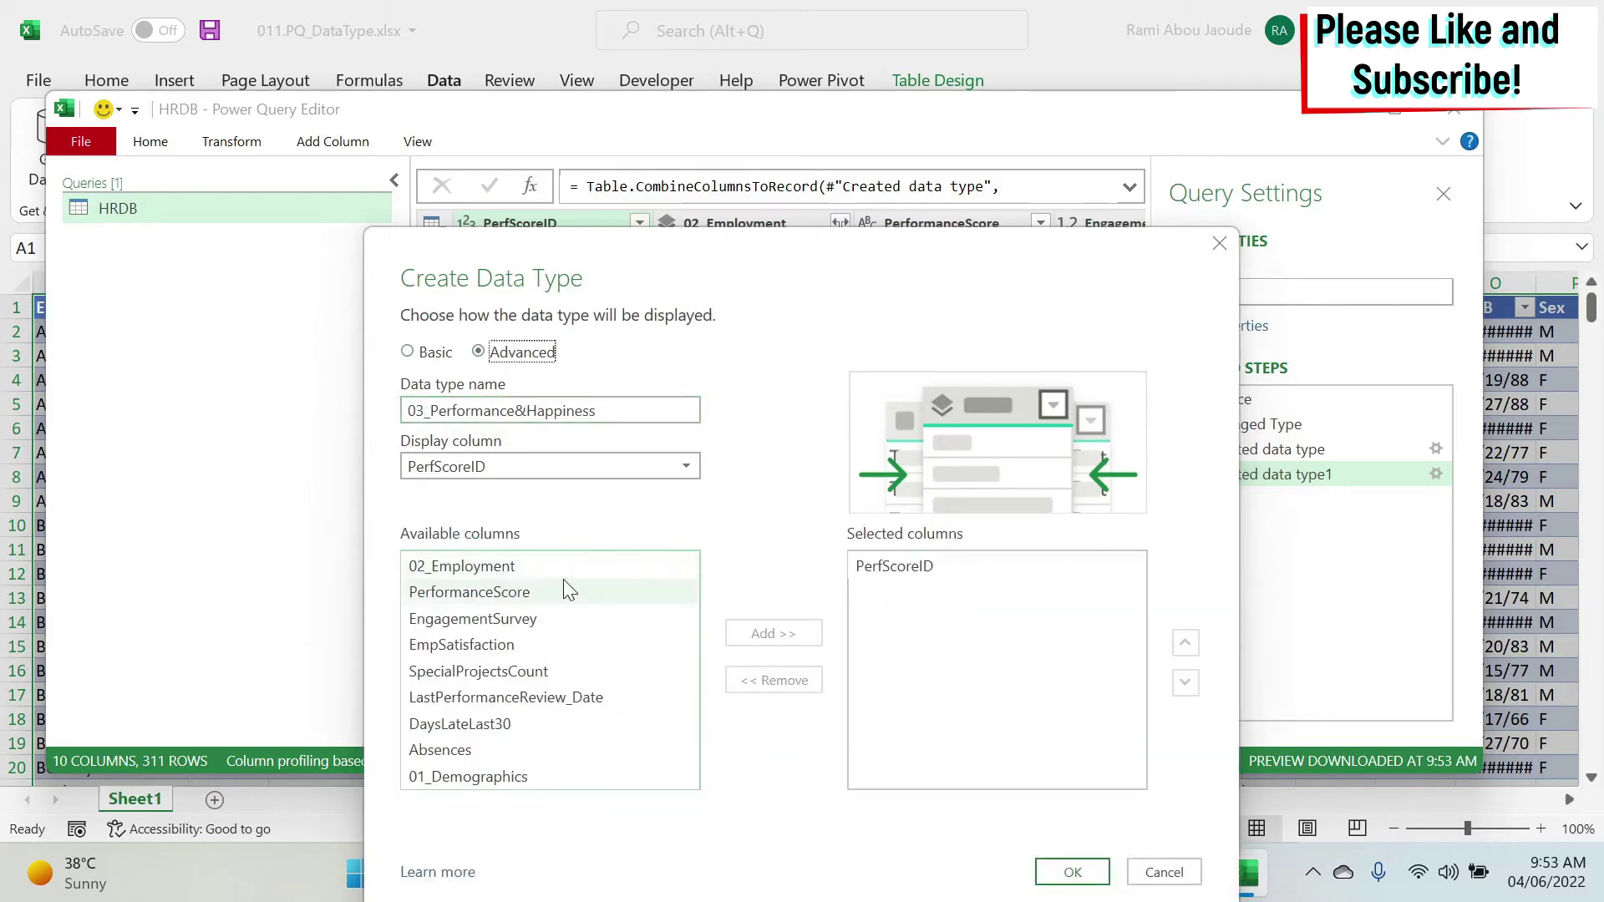
click(527, 594)
shift+click(529, 752)
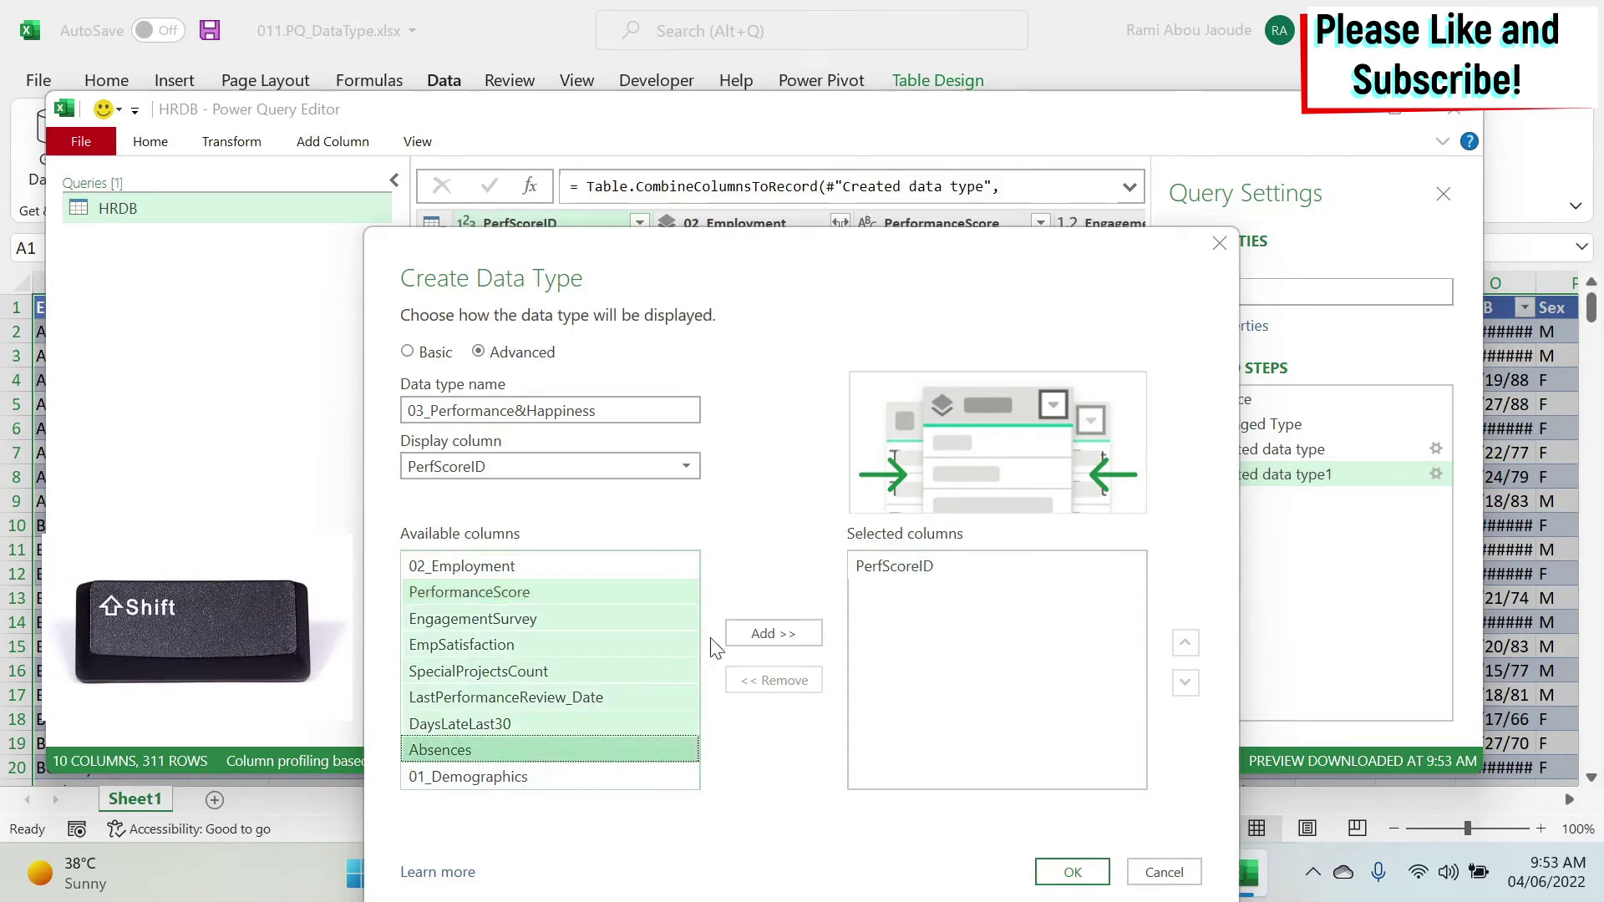
click(766, 633)
click(493, 466)
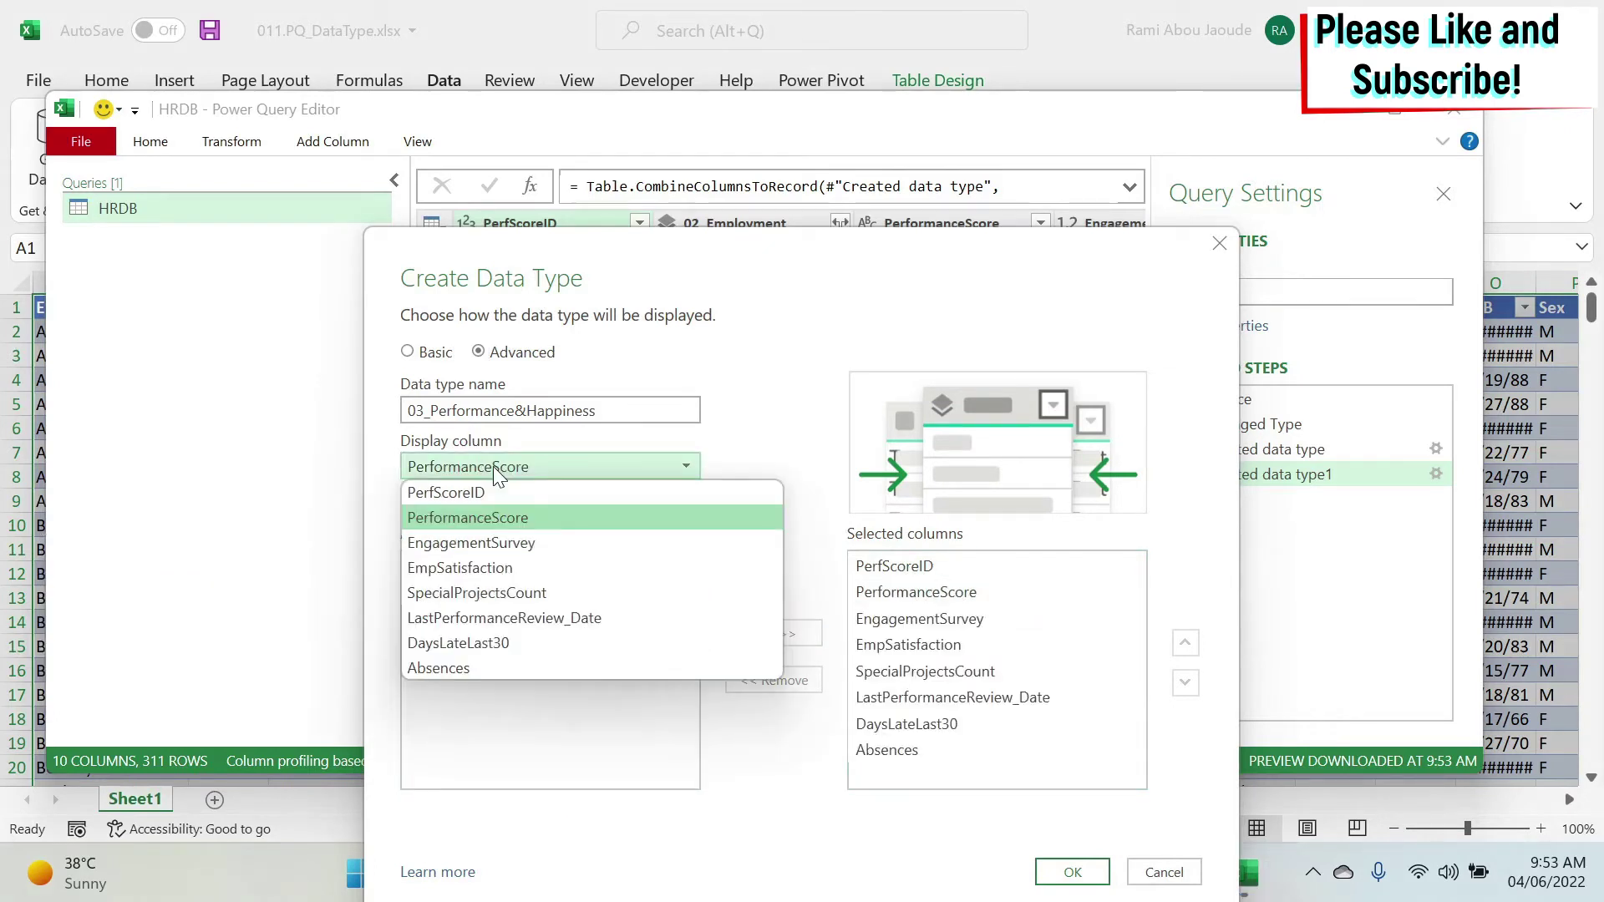
click(495, 515)
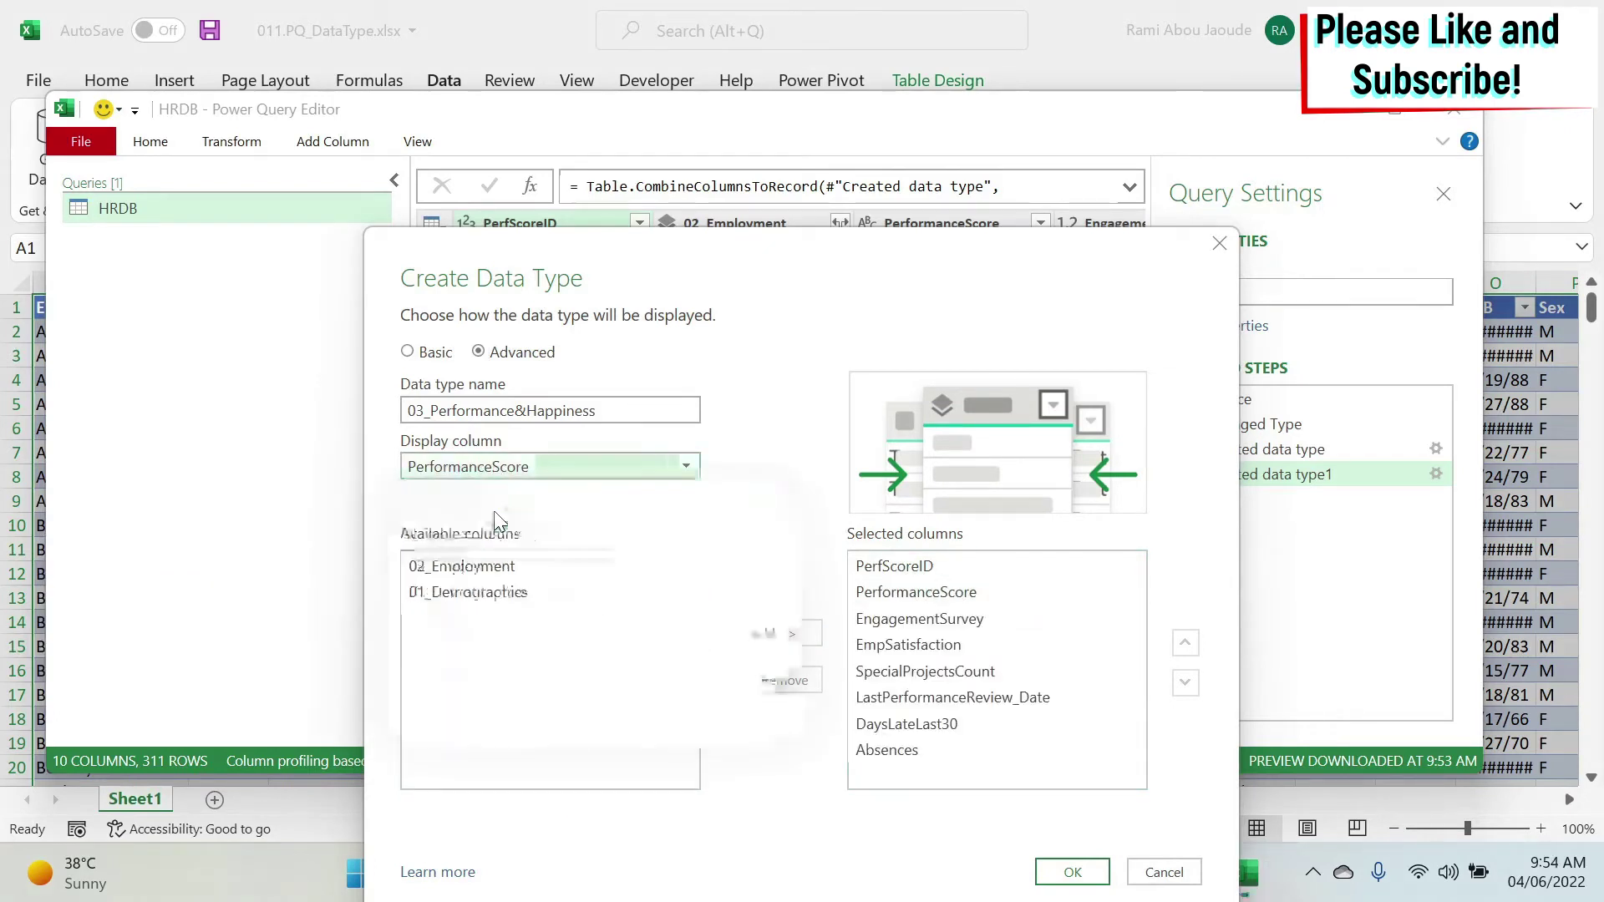
click(1072, 873)
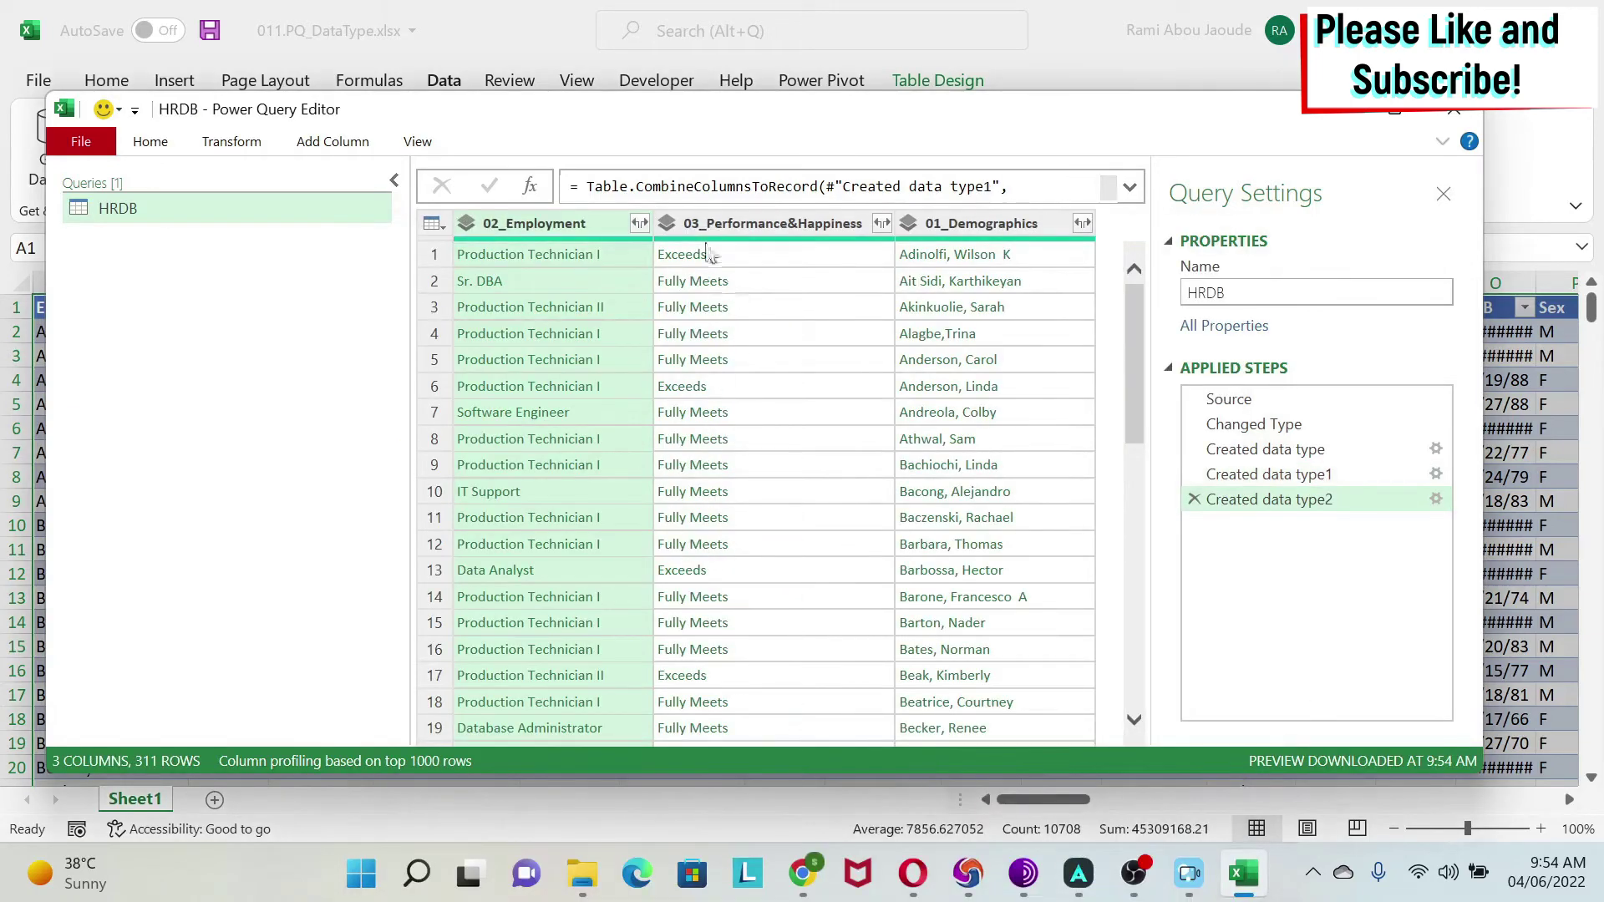
drag(1015, 222, 531, 223)
Step: Close & Load the HRDB query to a new worksheet
click(147, 147)
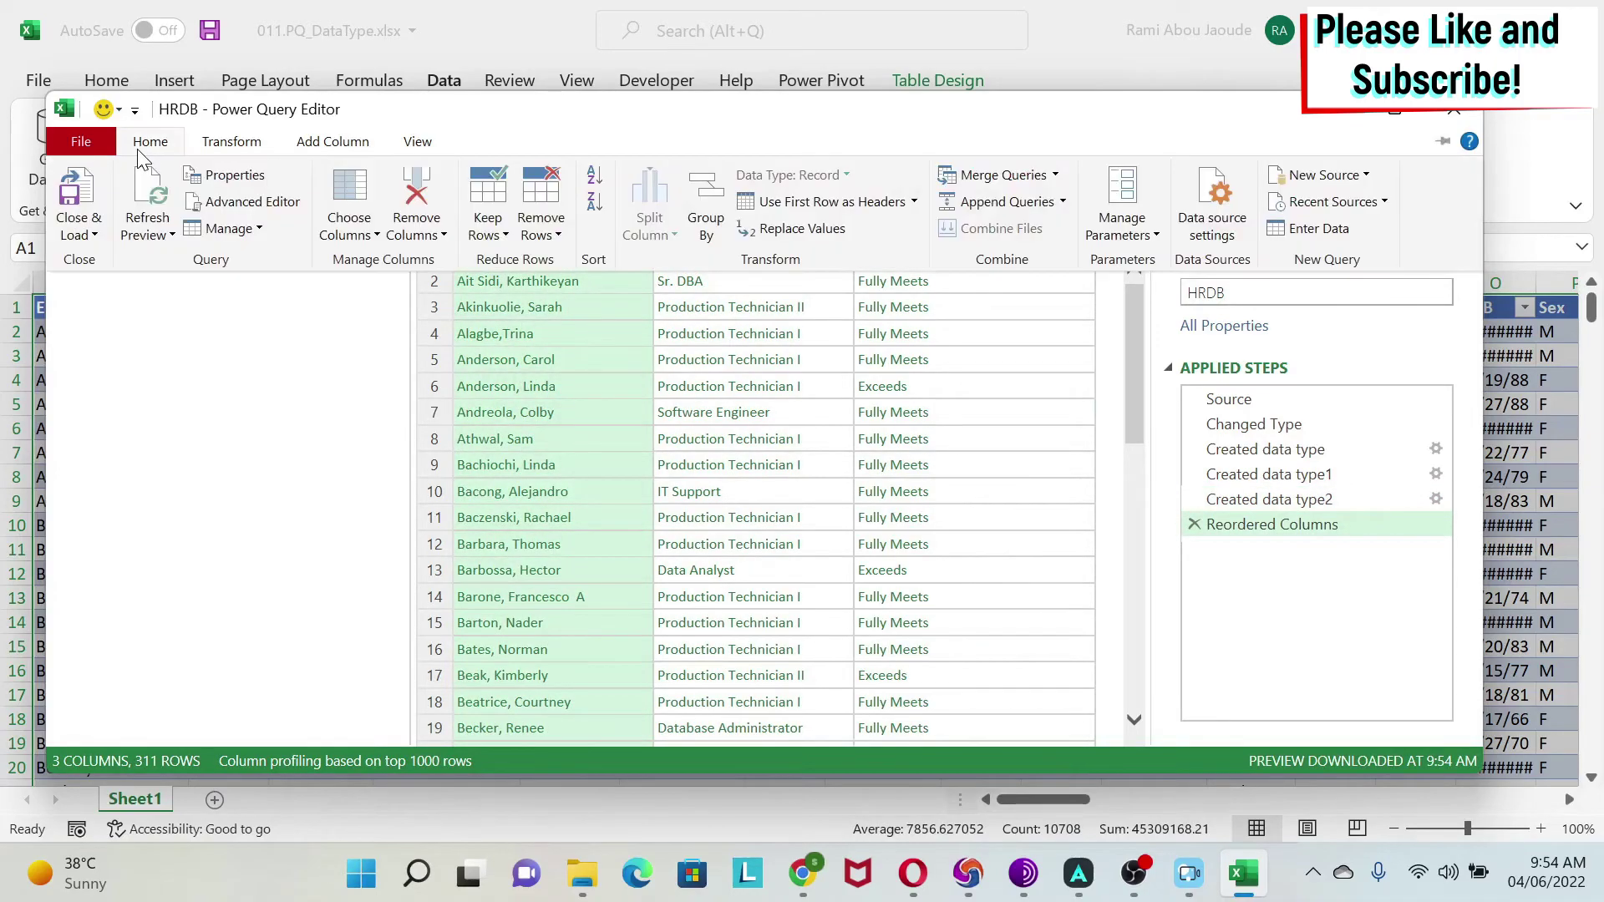
click(75, 195)
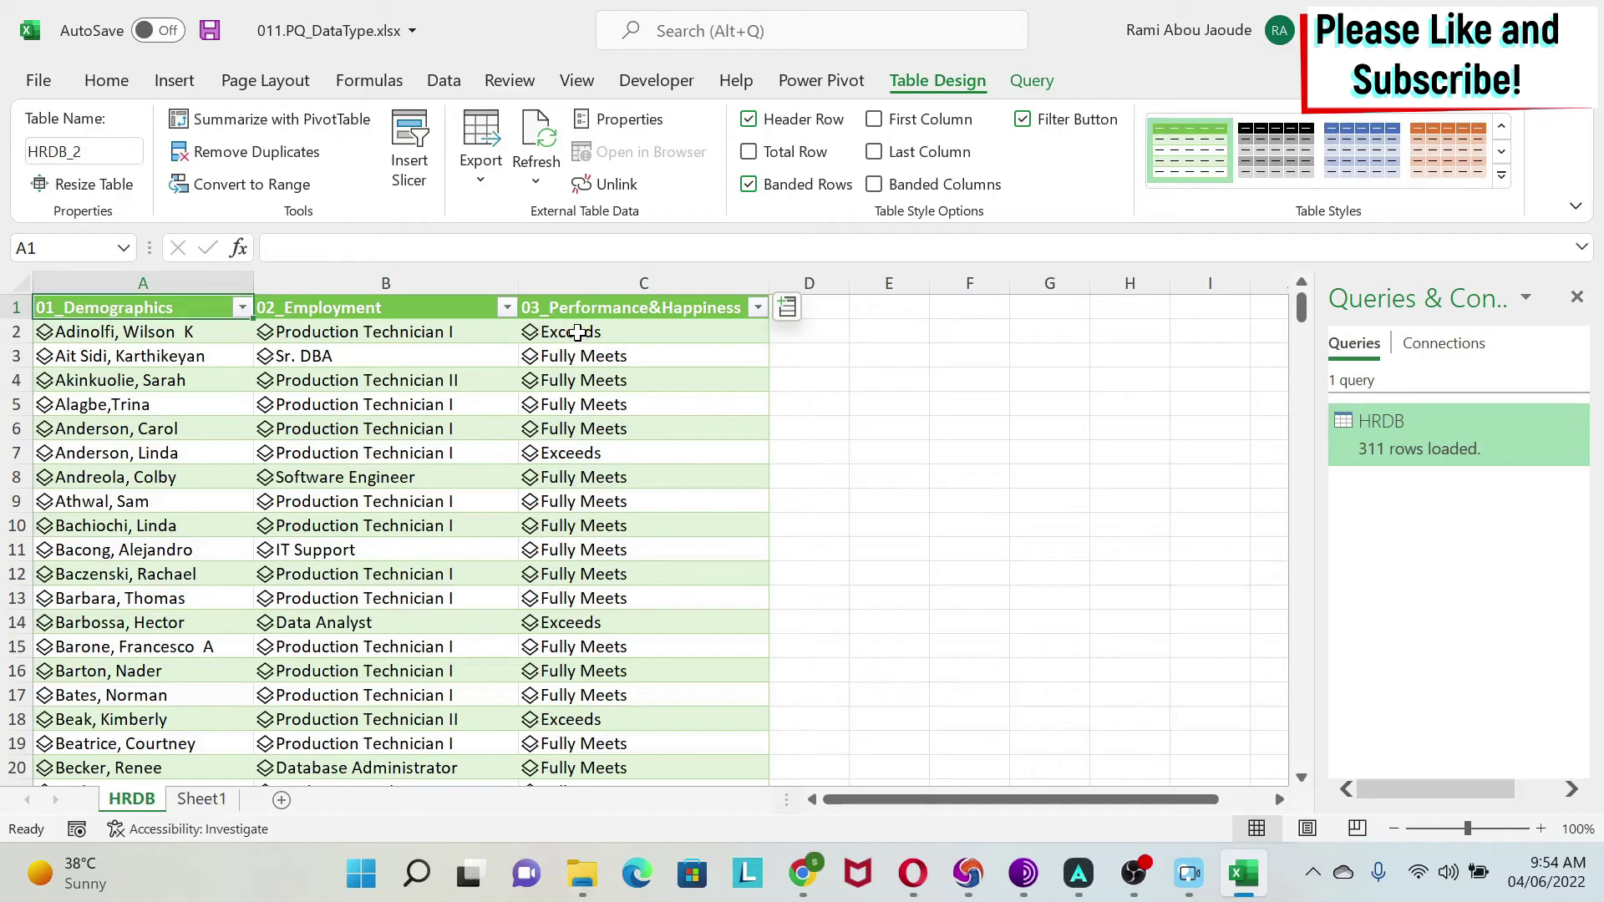
click(45, 332)
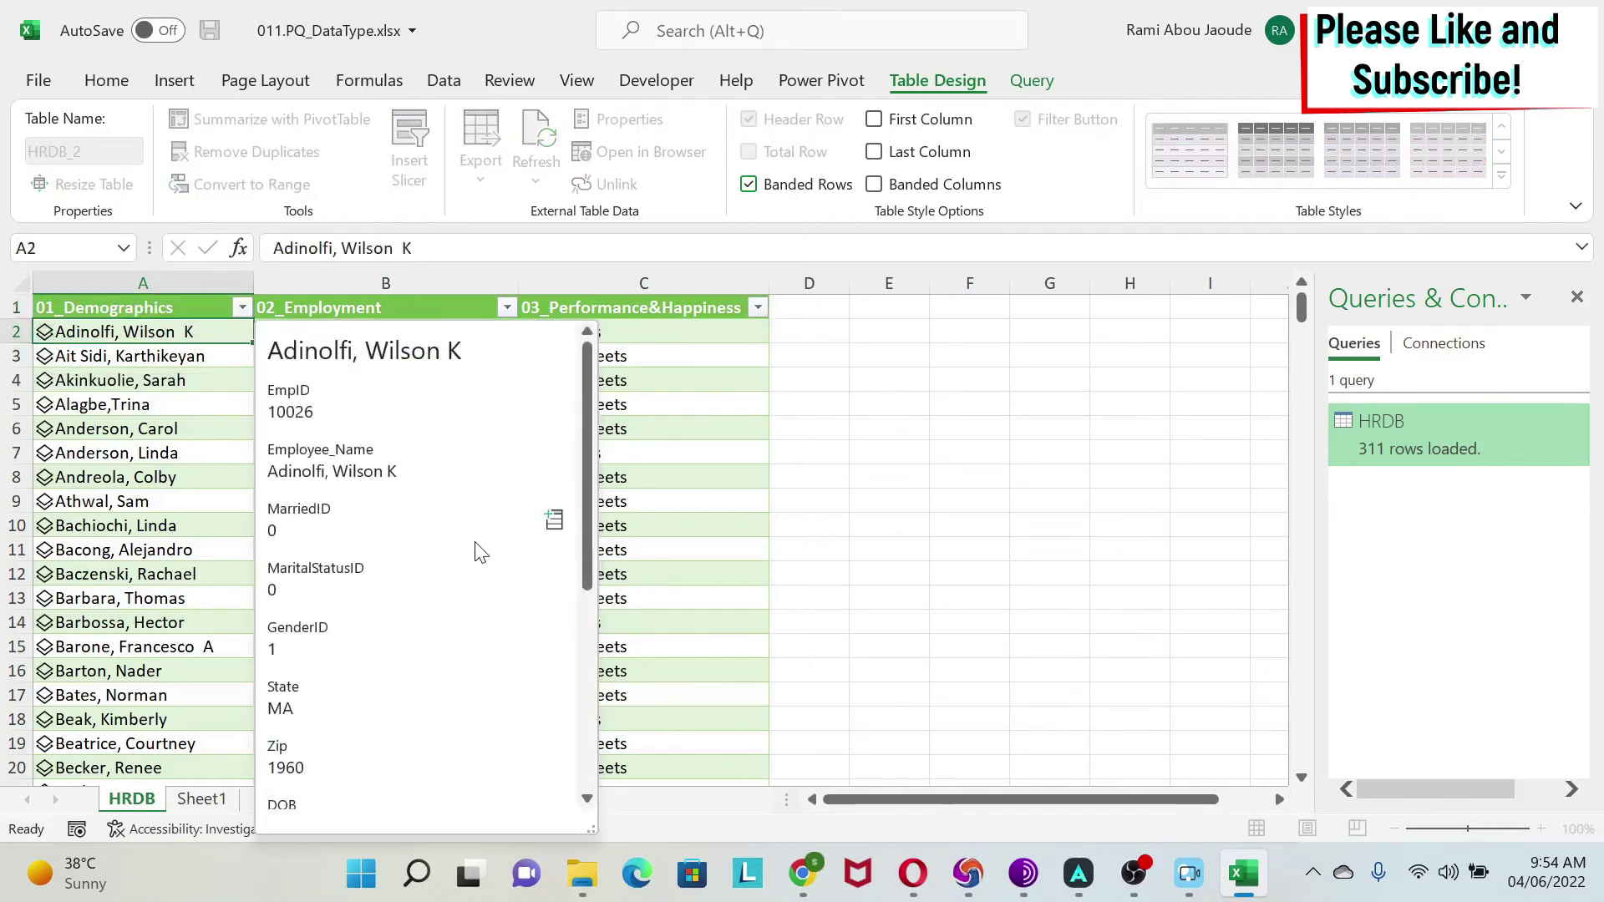
scroll(451, 572, down, 5)
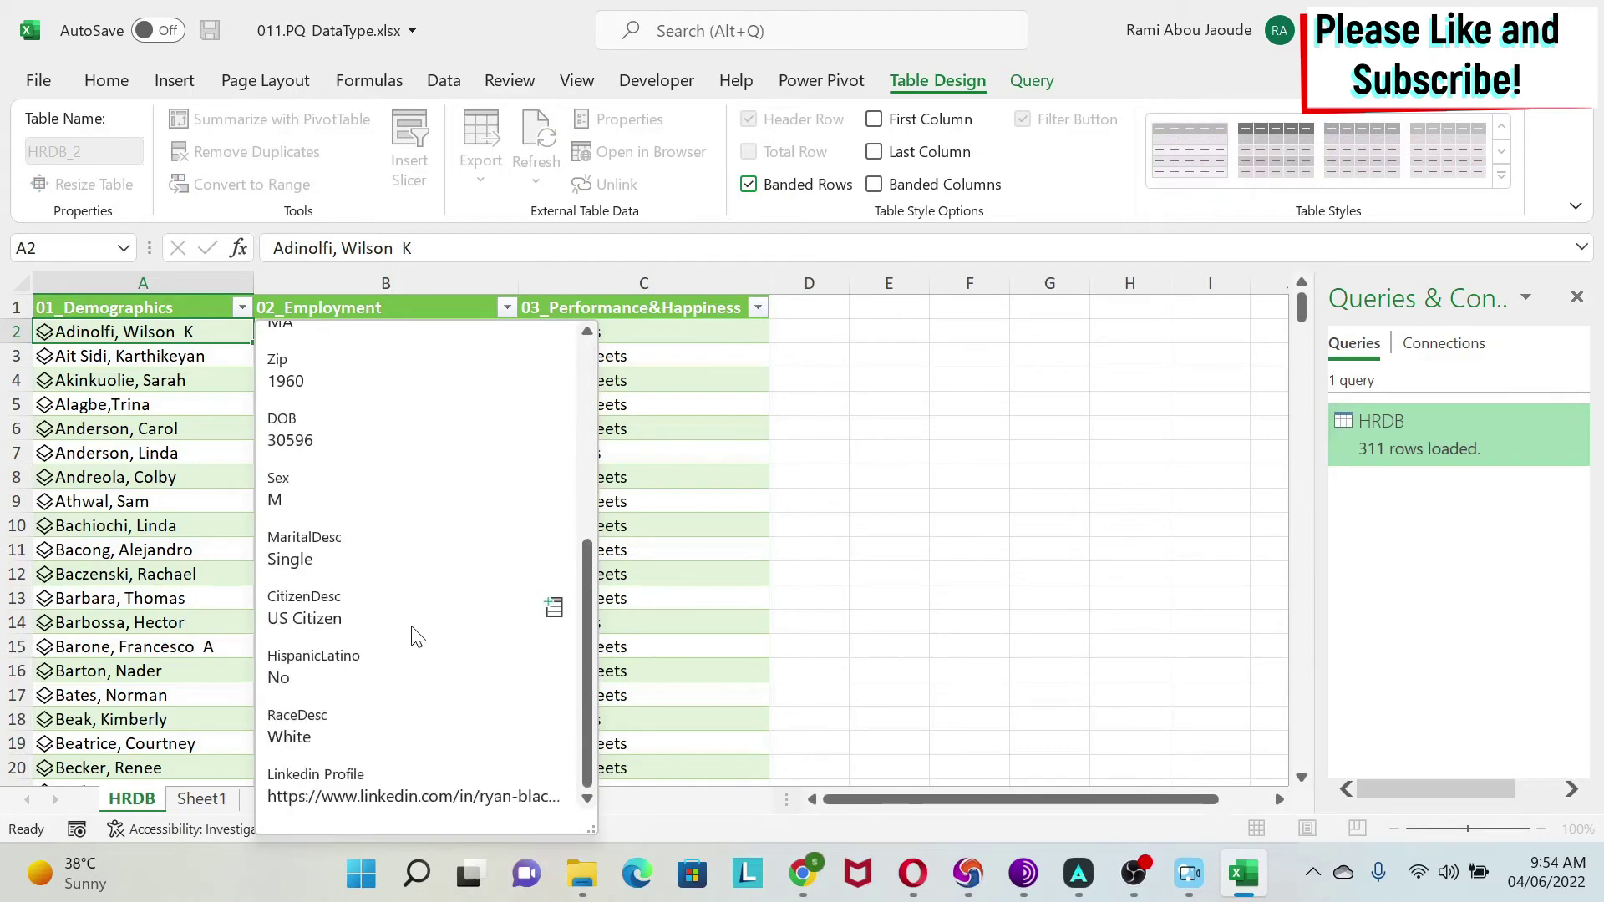
scroll(410, 637, up, 5)
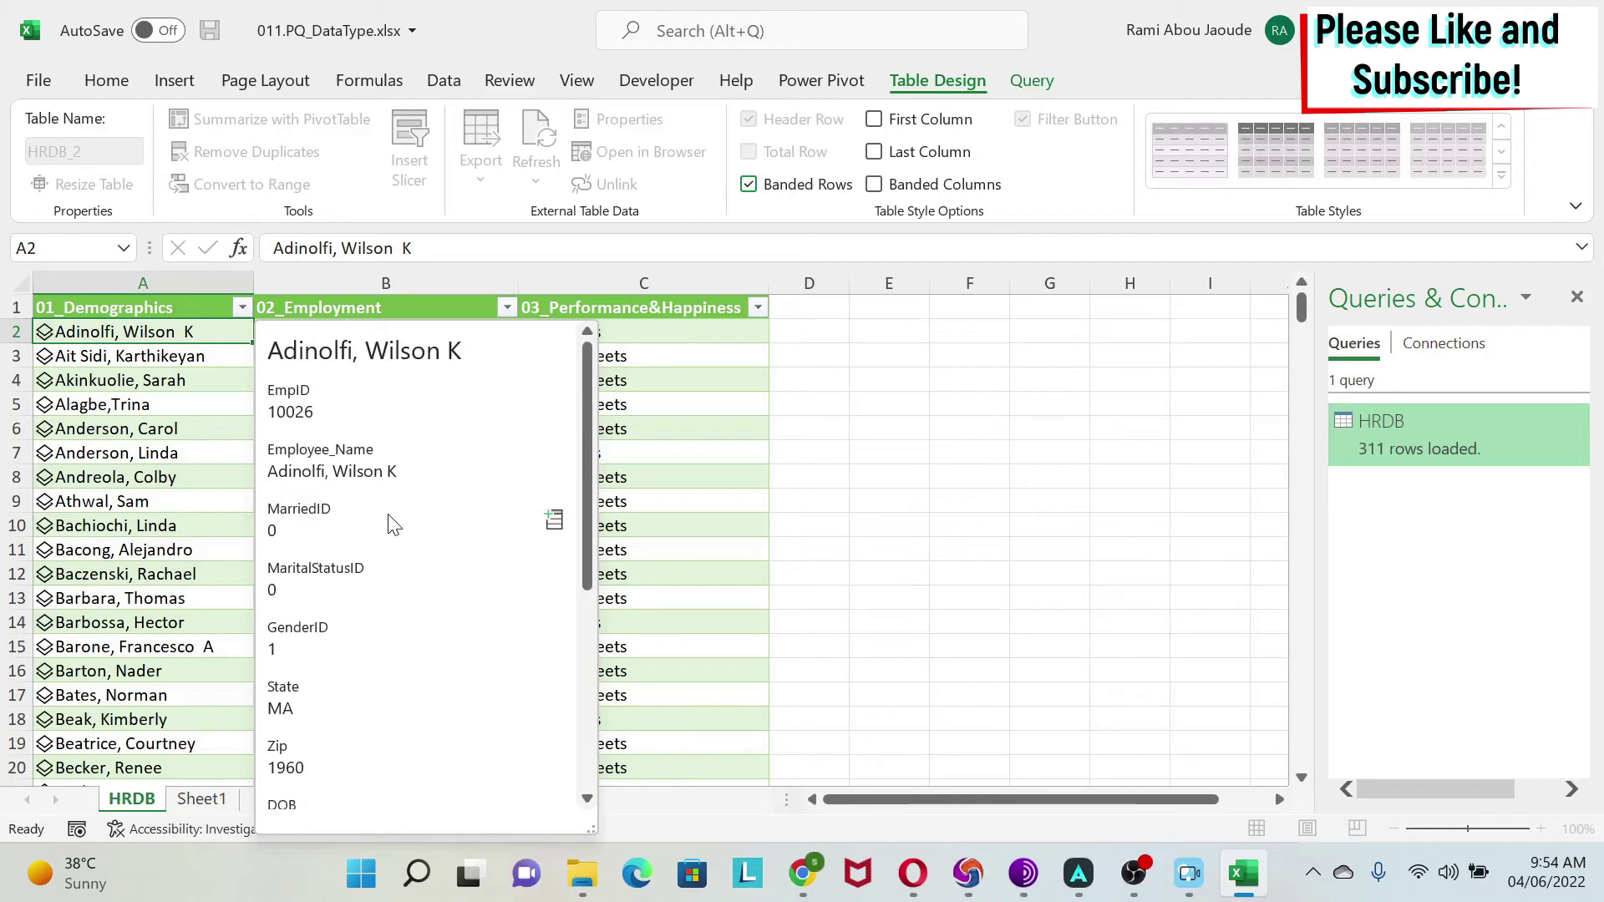
scroll(368, 576, down, 2)
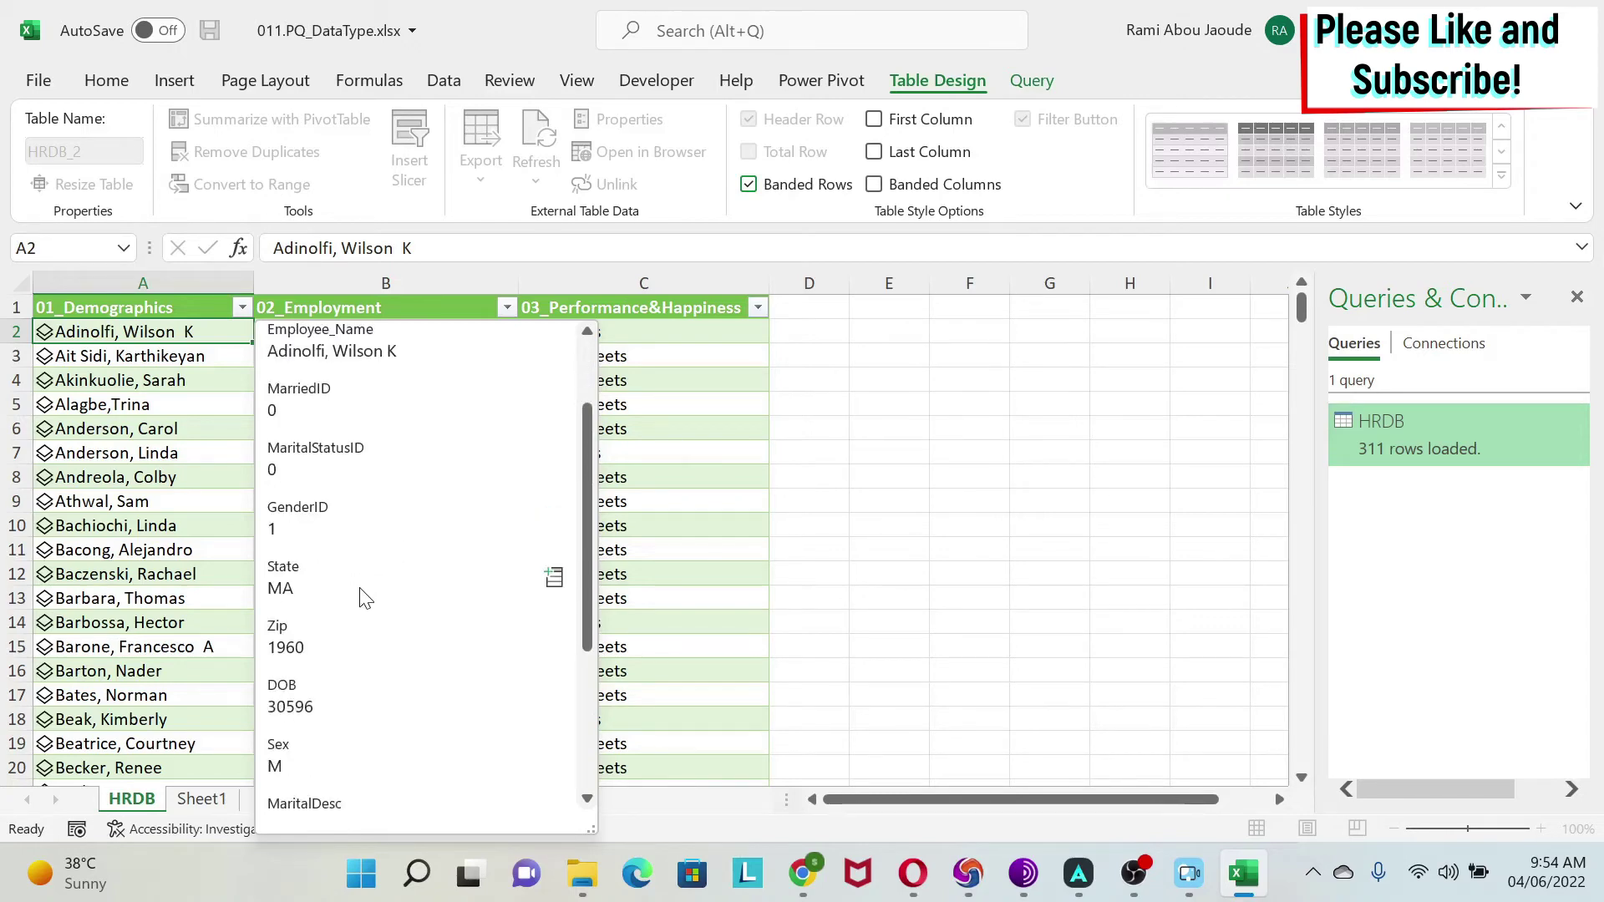
scroll(364, 589, down, 2)
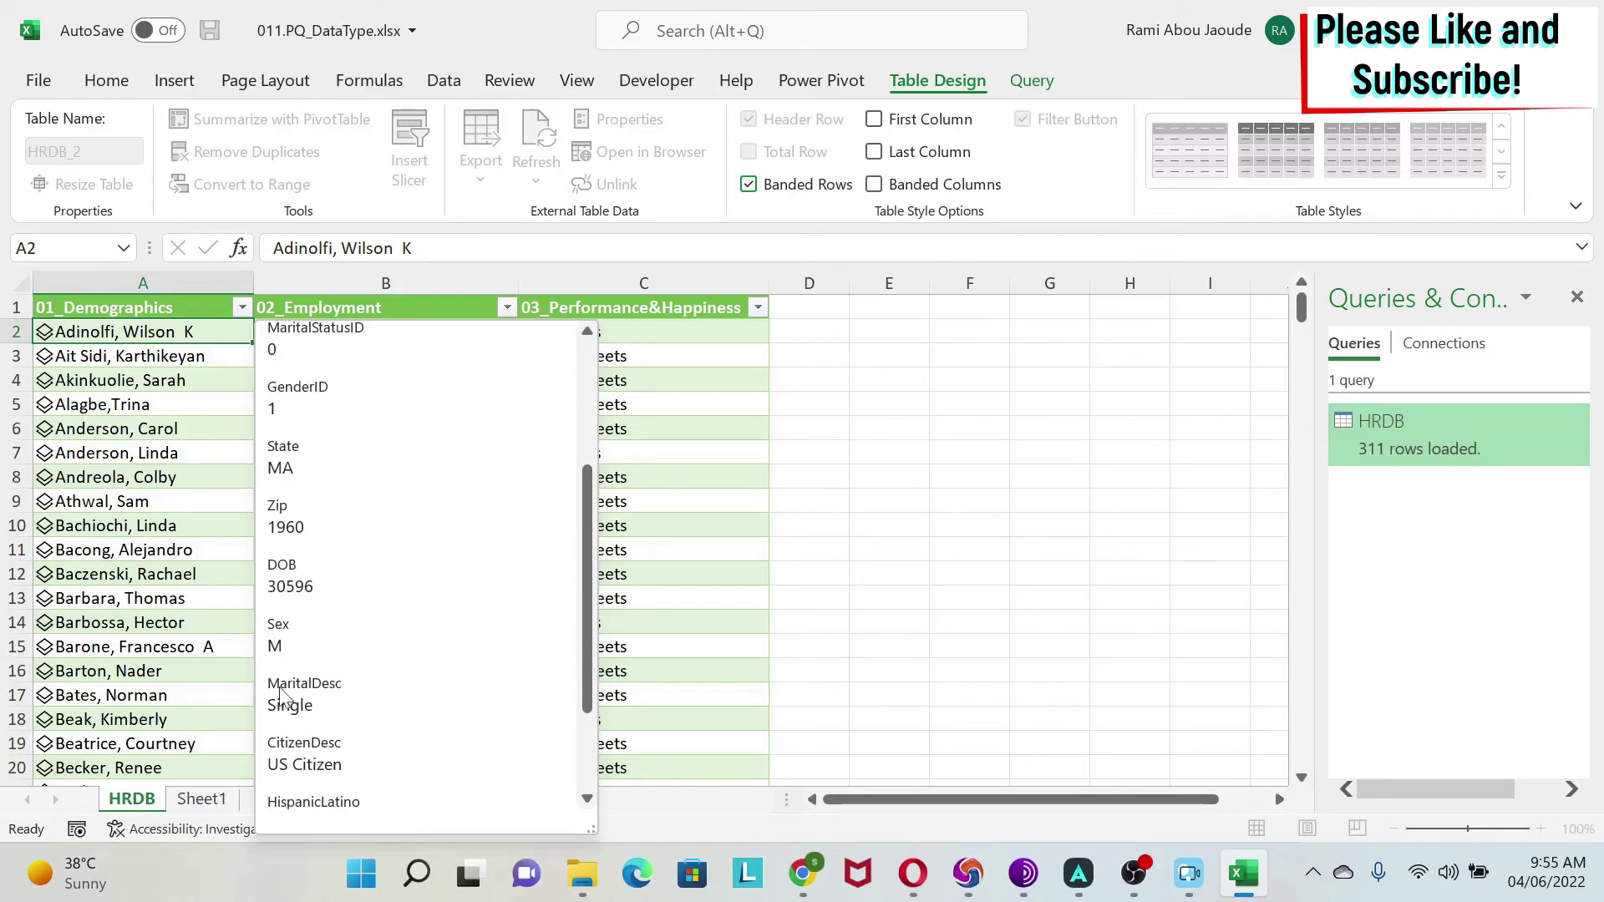
key(Escape)
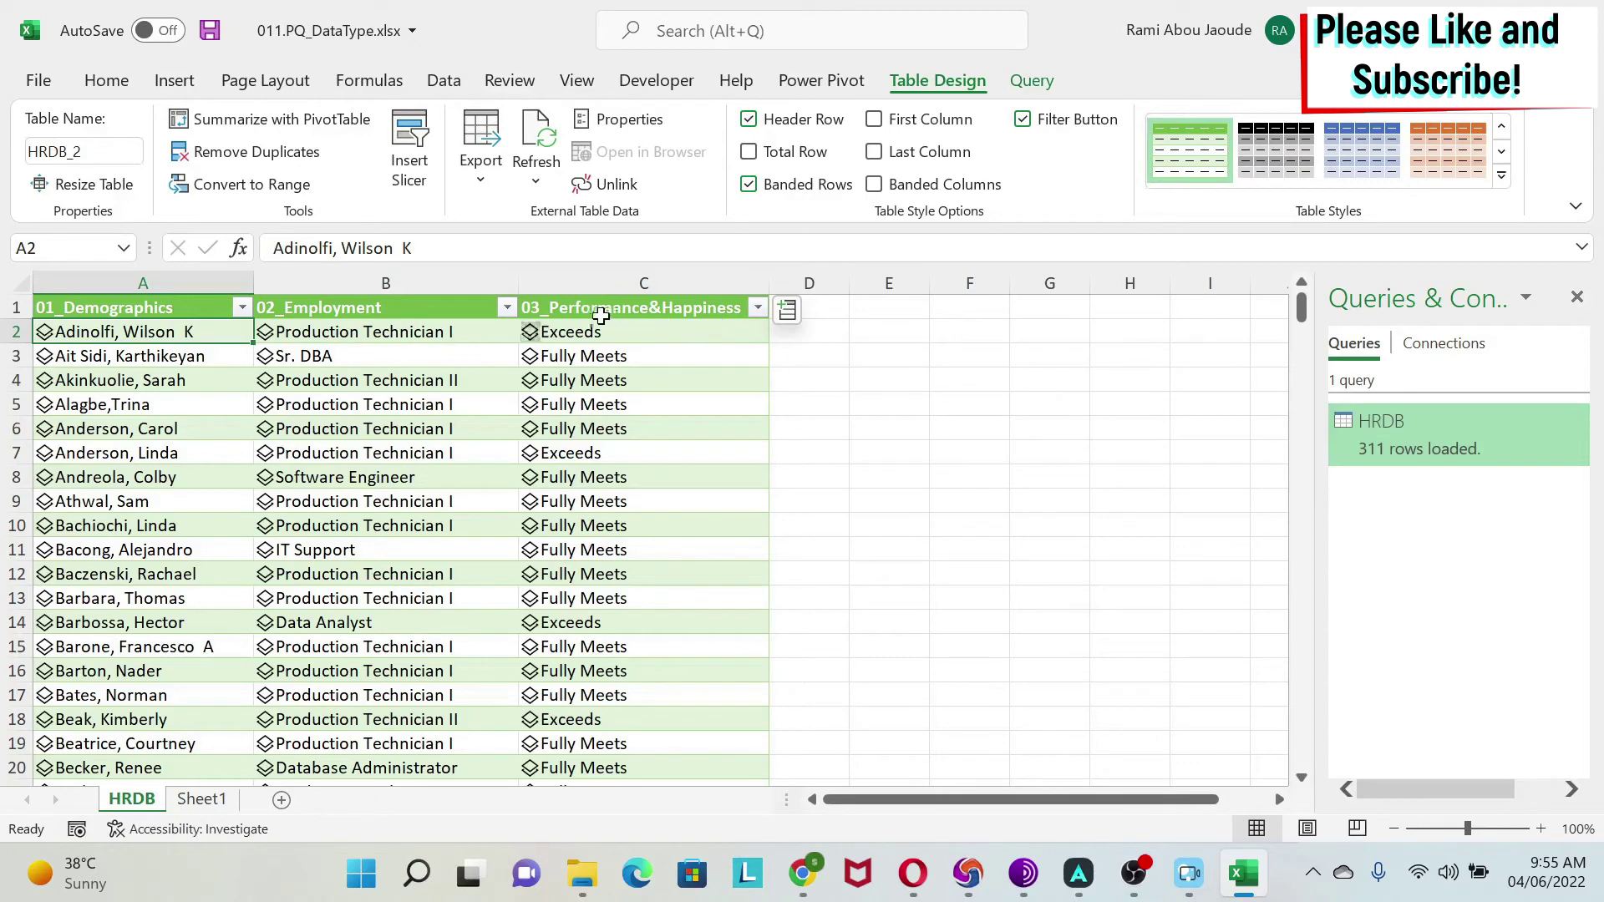
click(812, 332)
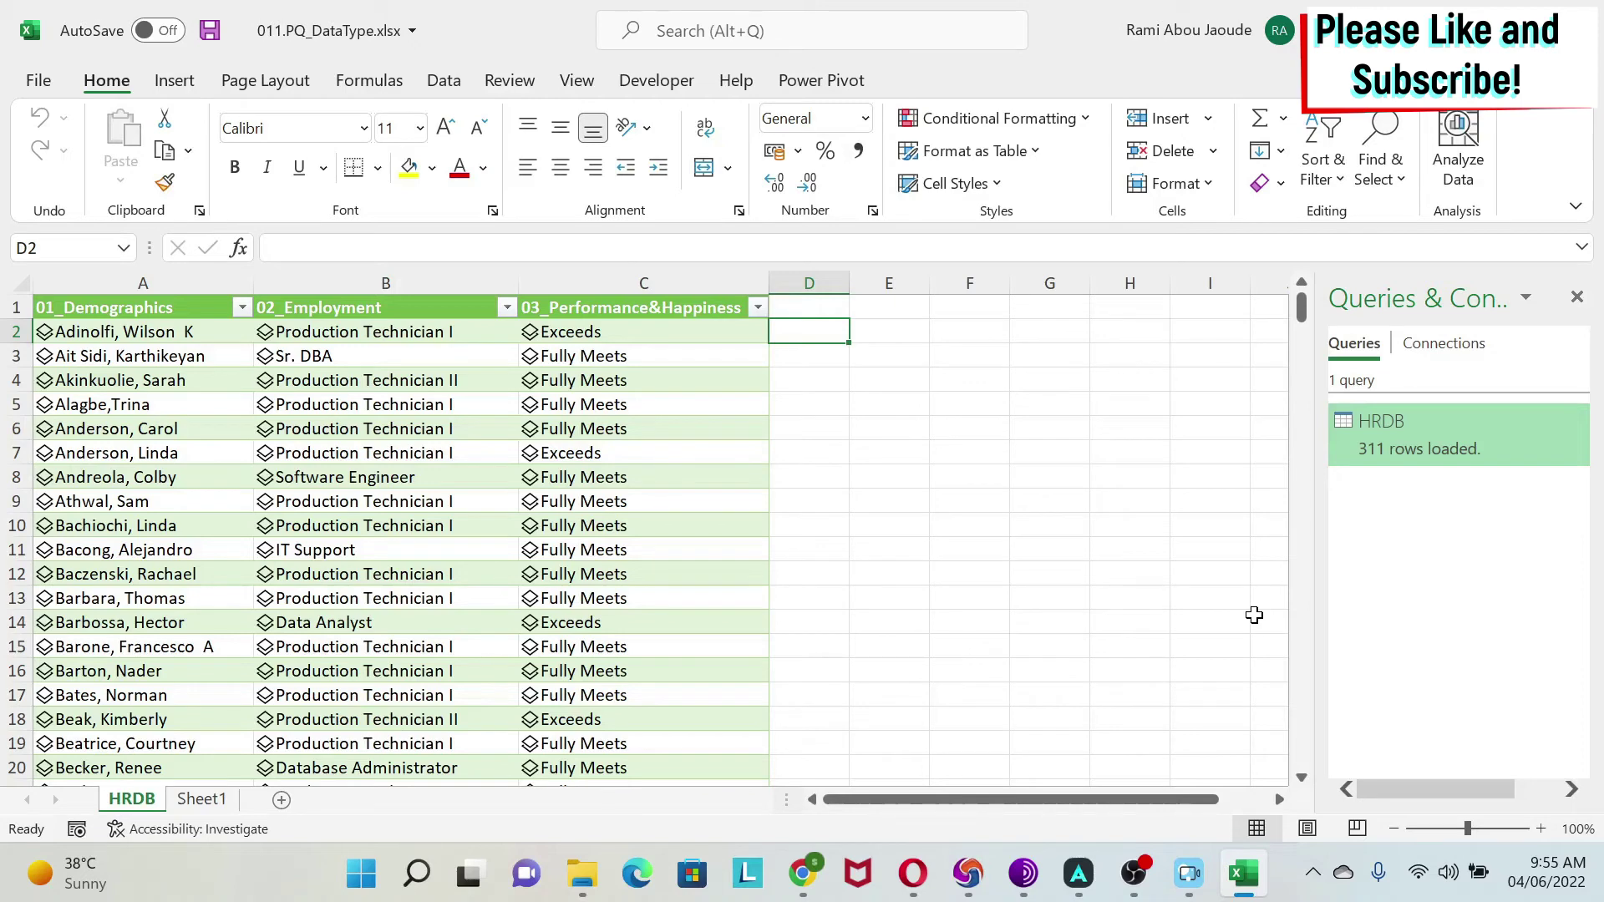
Step: In D2, reference the 01_Demographics field's CitizenDesc to fill column D with citizenship values
text(=)
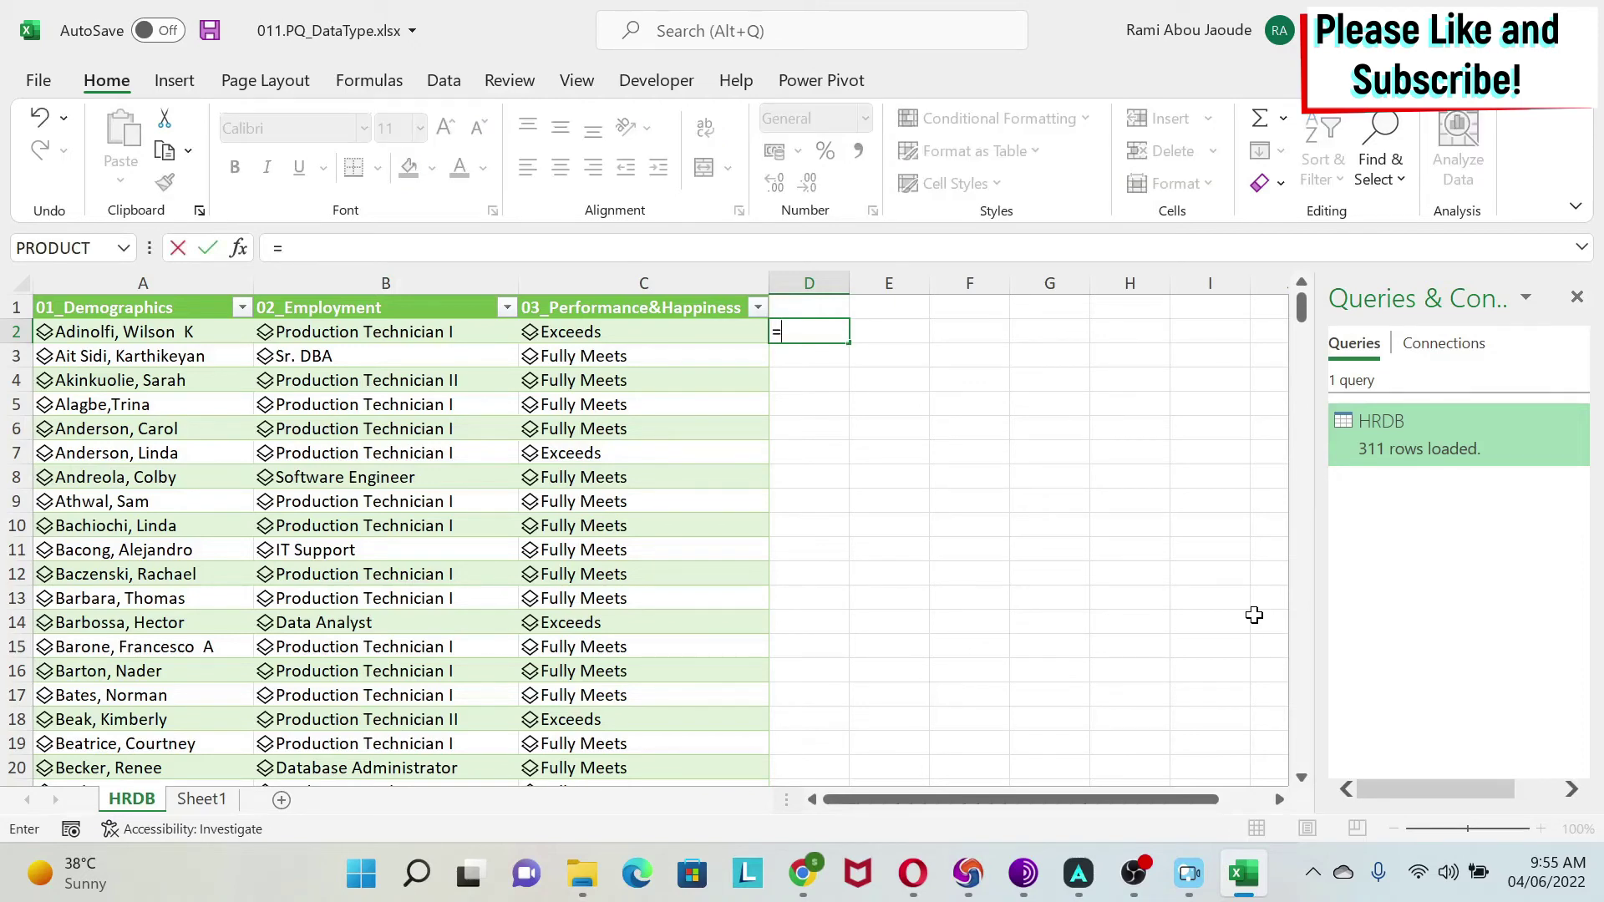
key(Left)
key(Left)
key(Left)
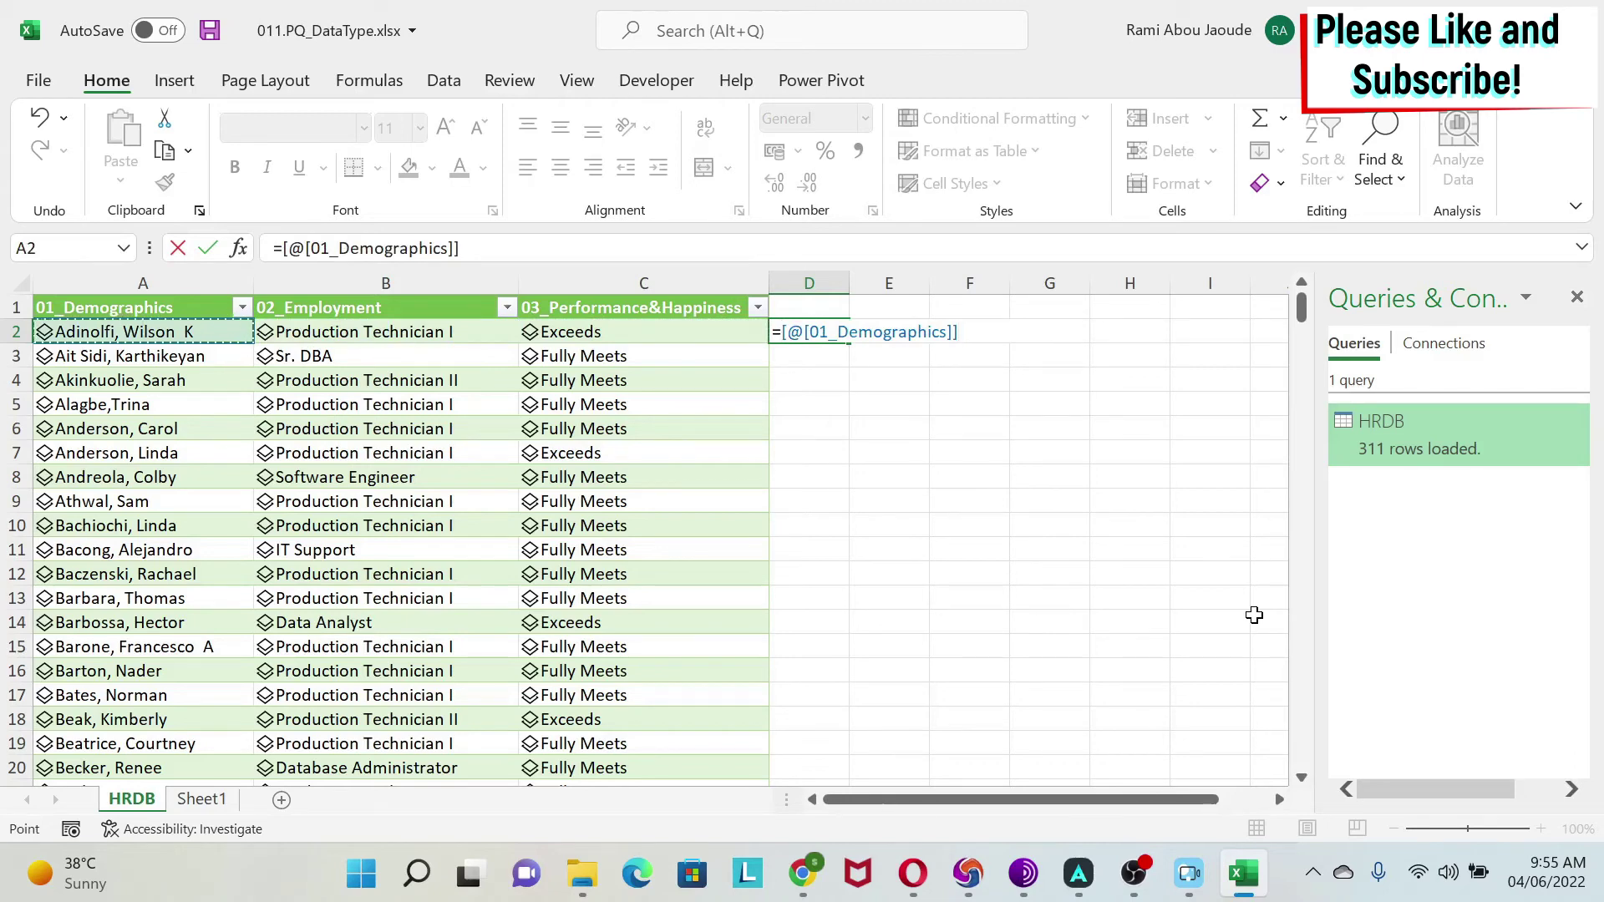
text(.)
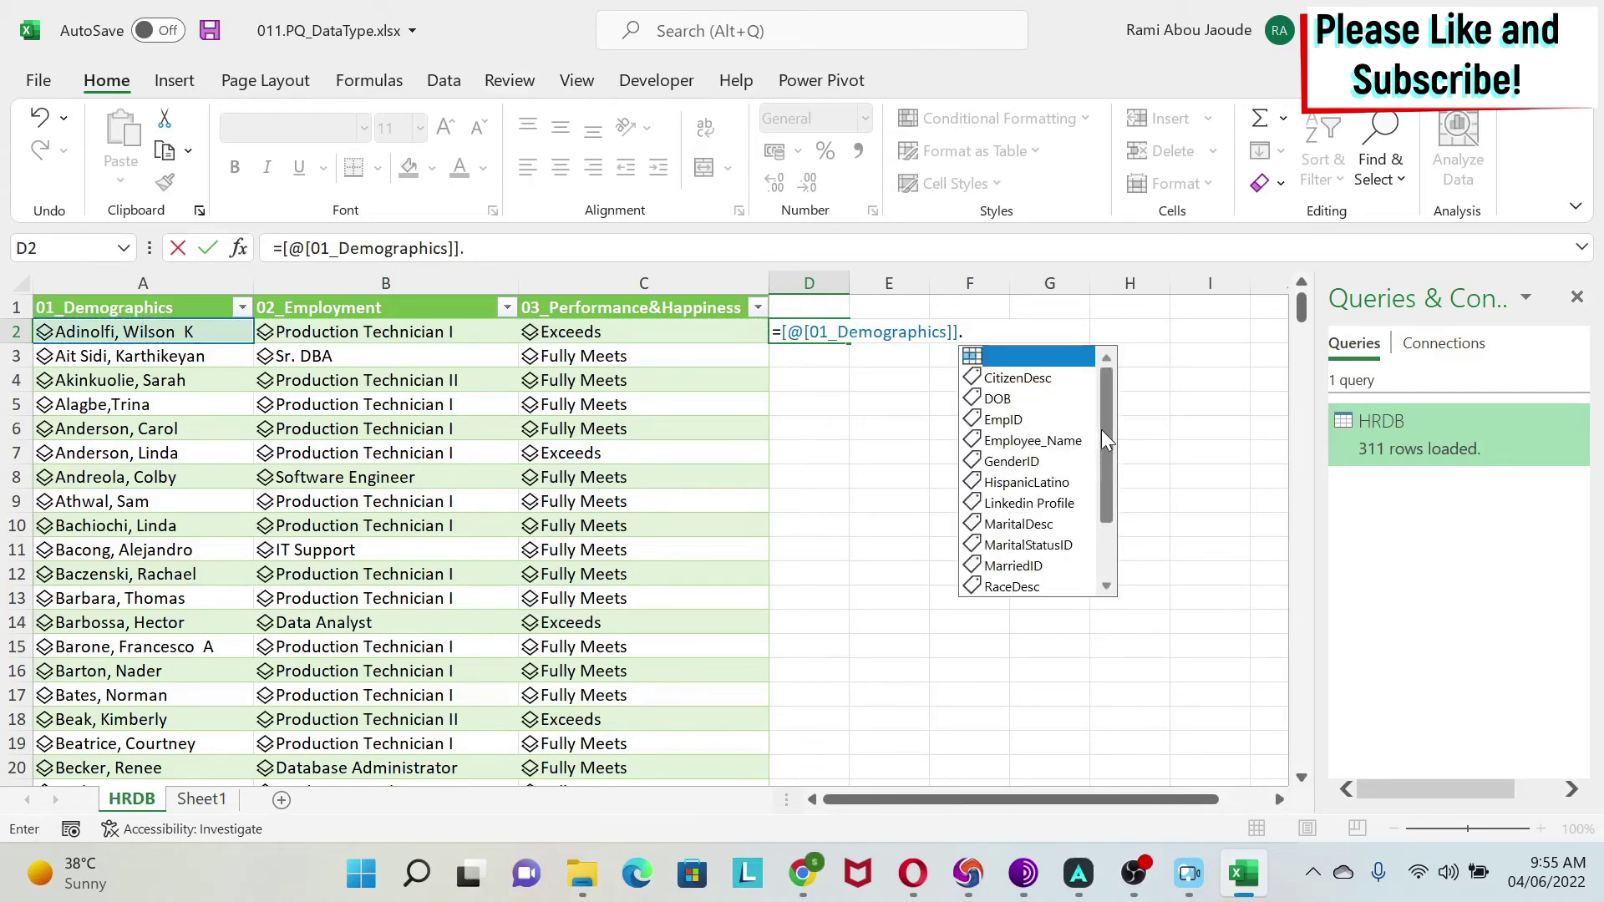
drag(1107, 438, 1115, 501)
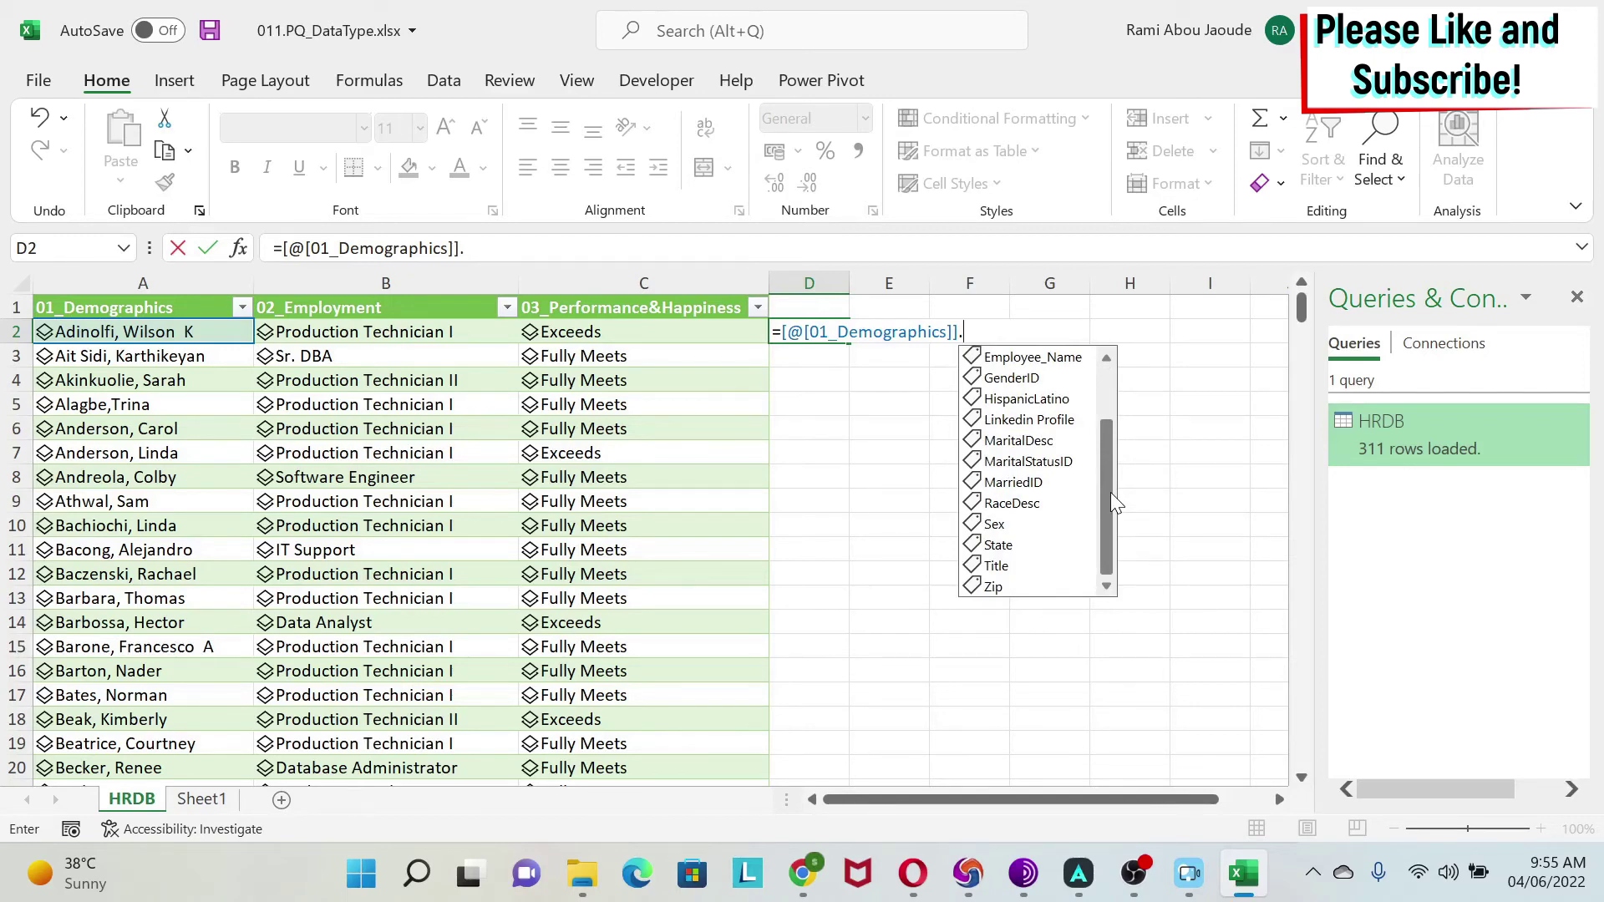
drag(1108, 507, 1111, 439)
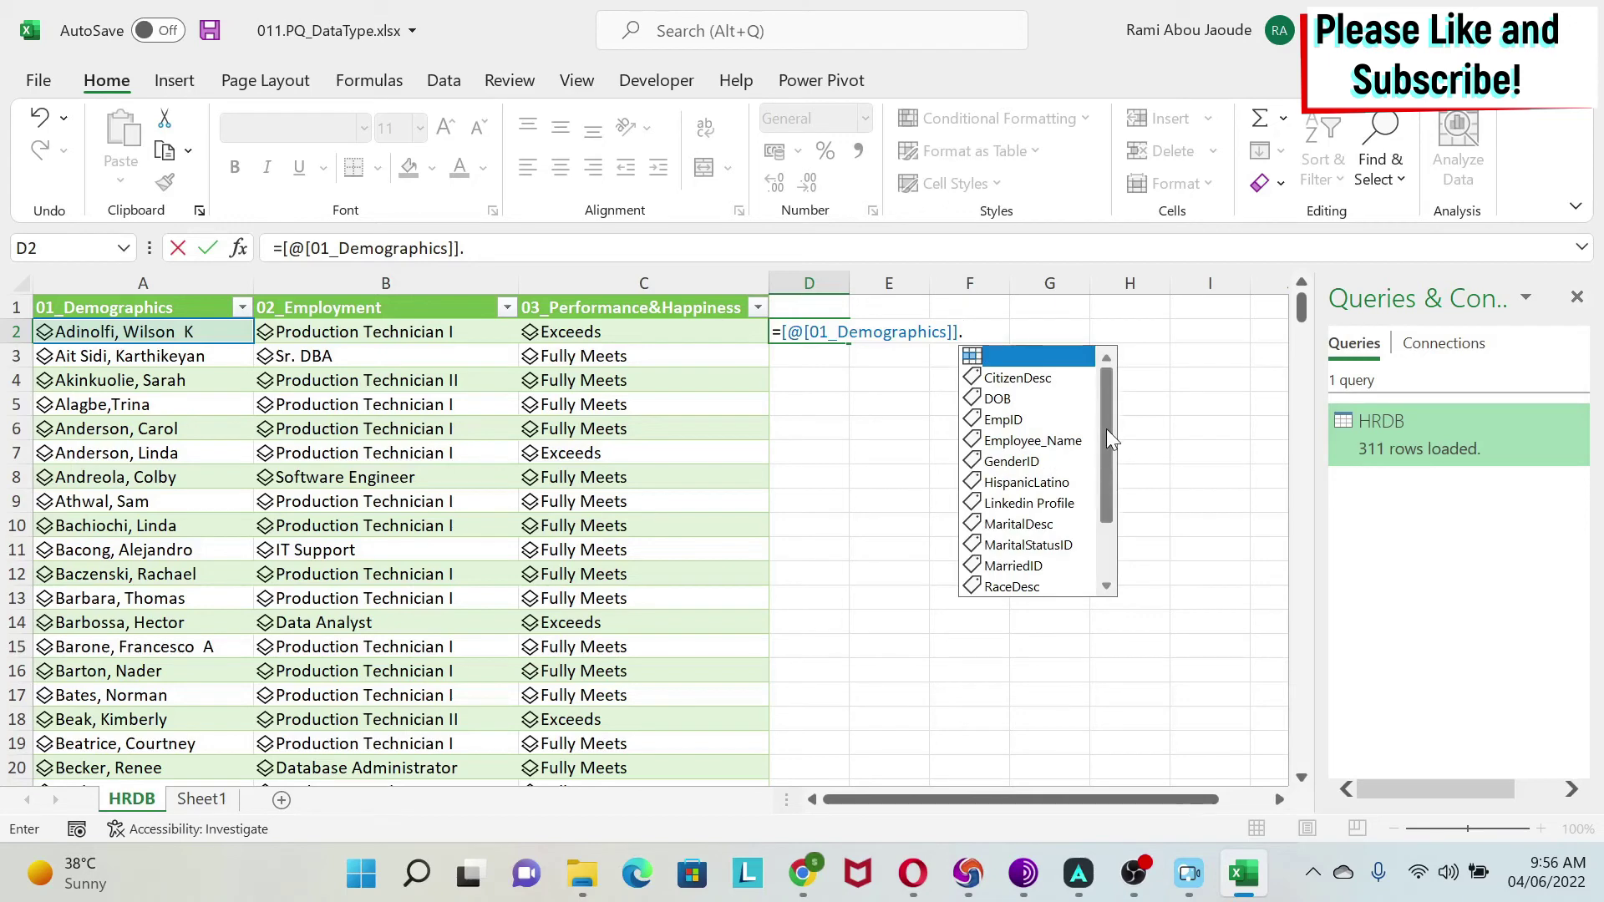
double_click(1025, 378)
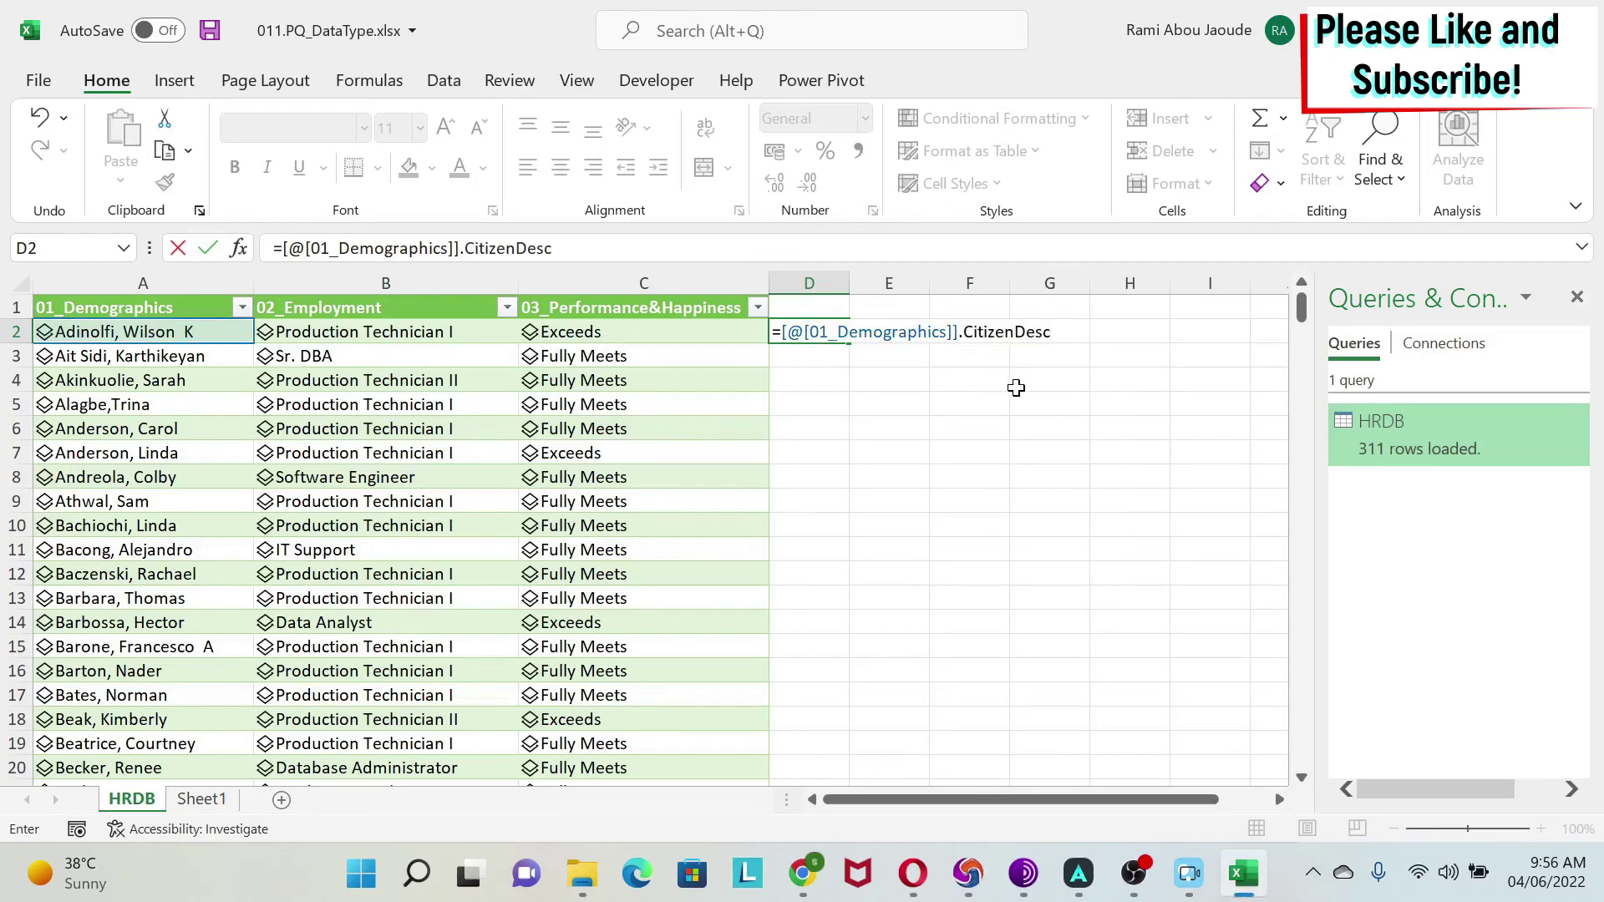
key(ctrl+Return)
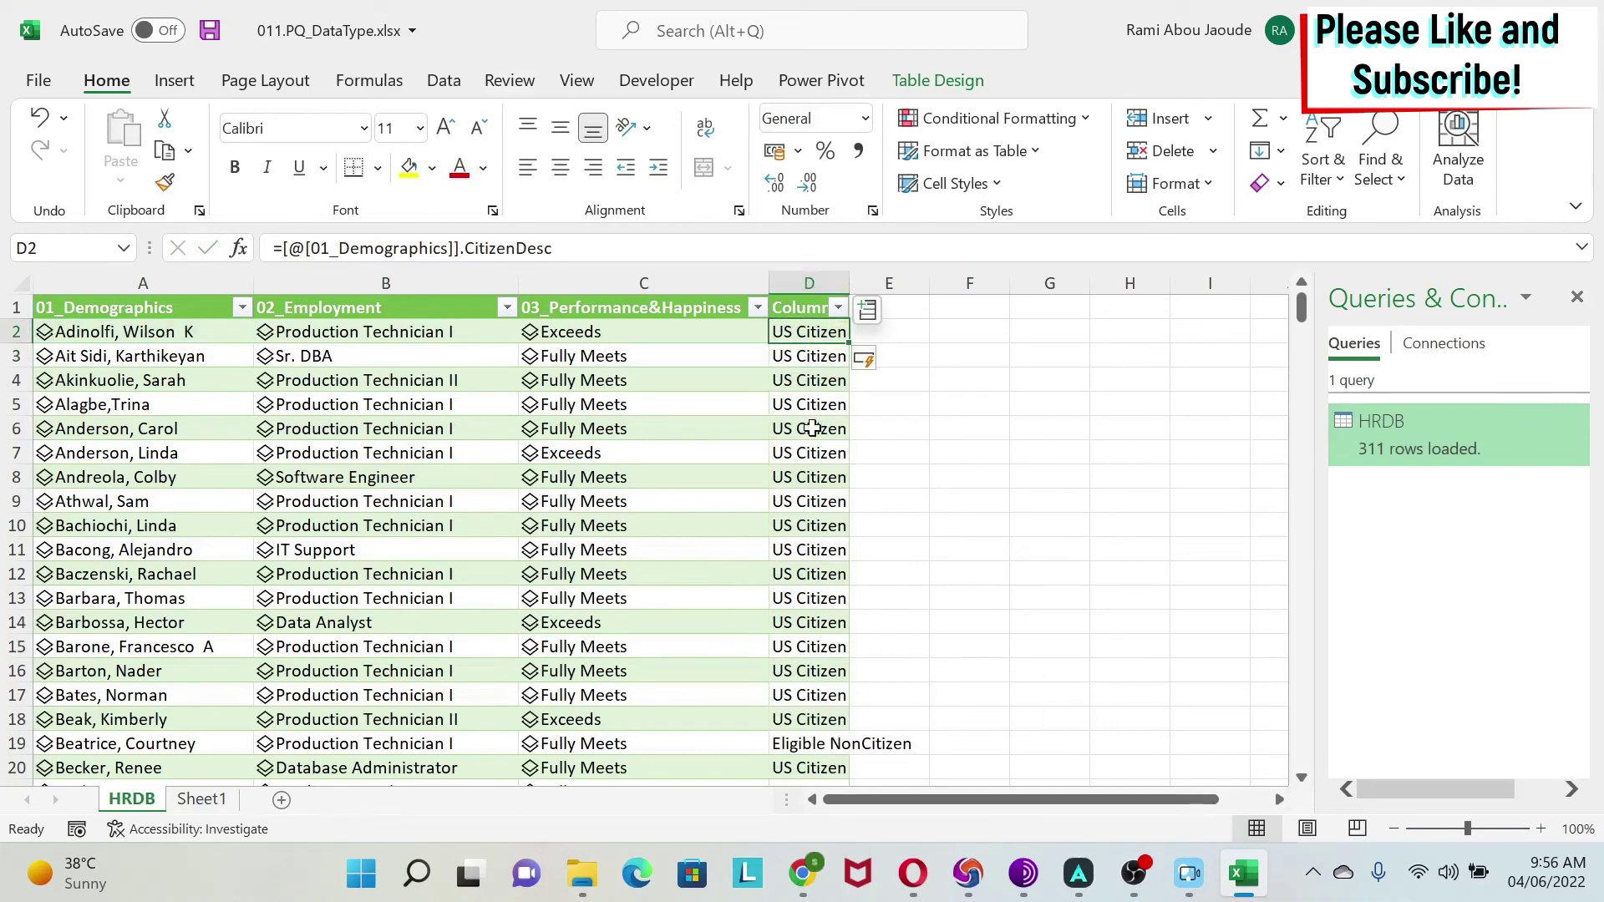
scroll(780, 480, down, 3)
scroll(781, 487, up, 3)
key(Right)
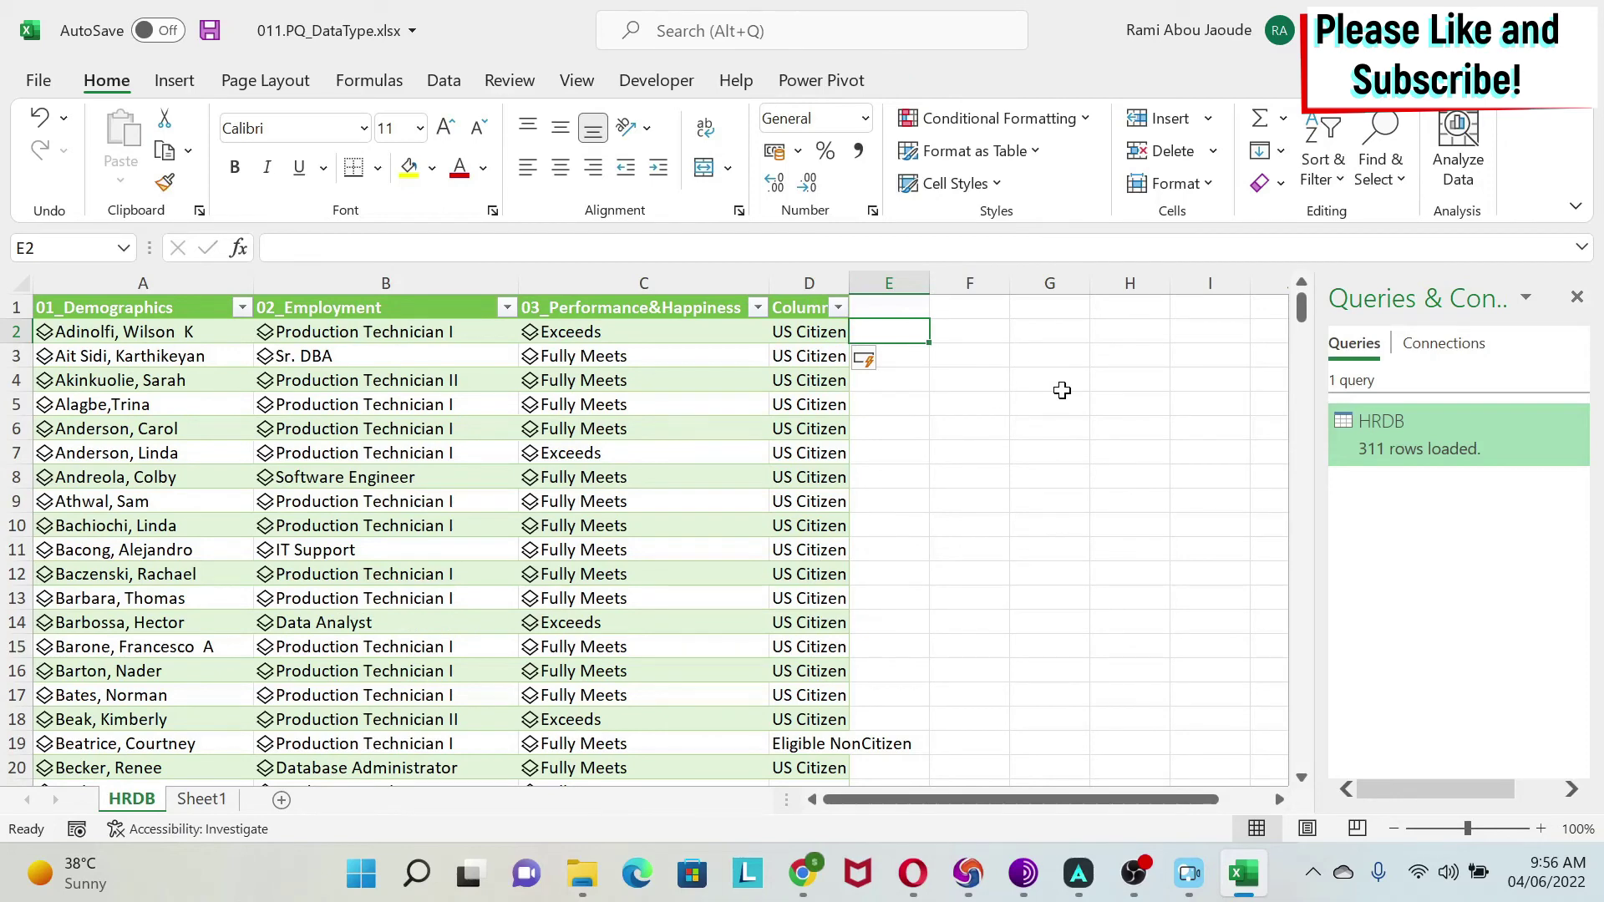
Step: Fill column E with =[@[01_Demographics]].[Linkedin Profile]
text(=)
key(Left)
key(Left)
key(Left)
key(Left)
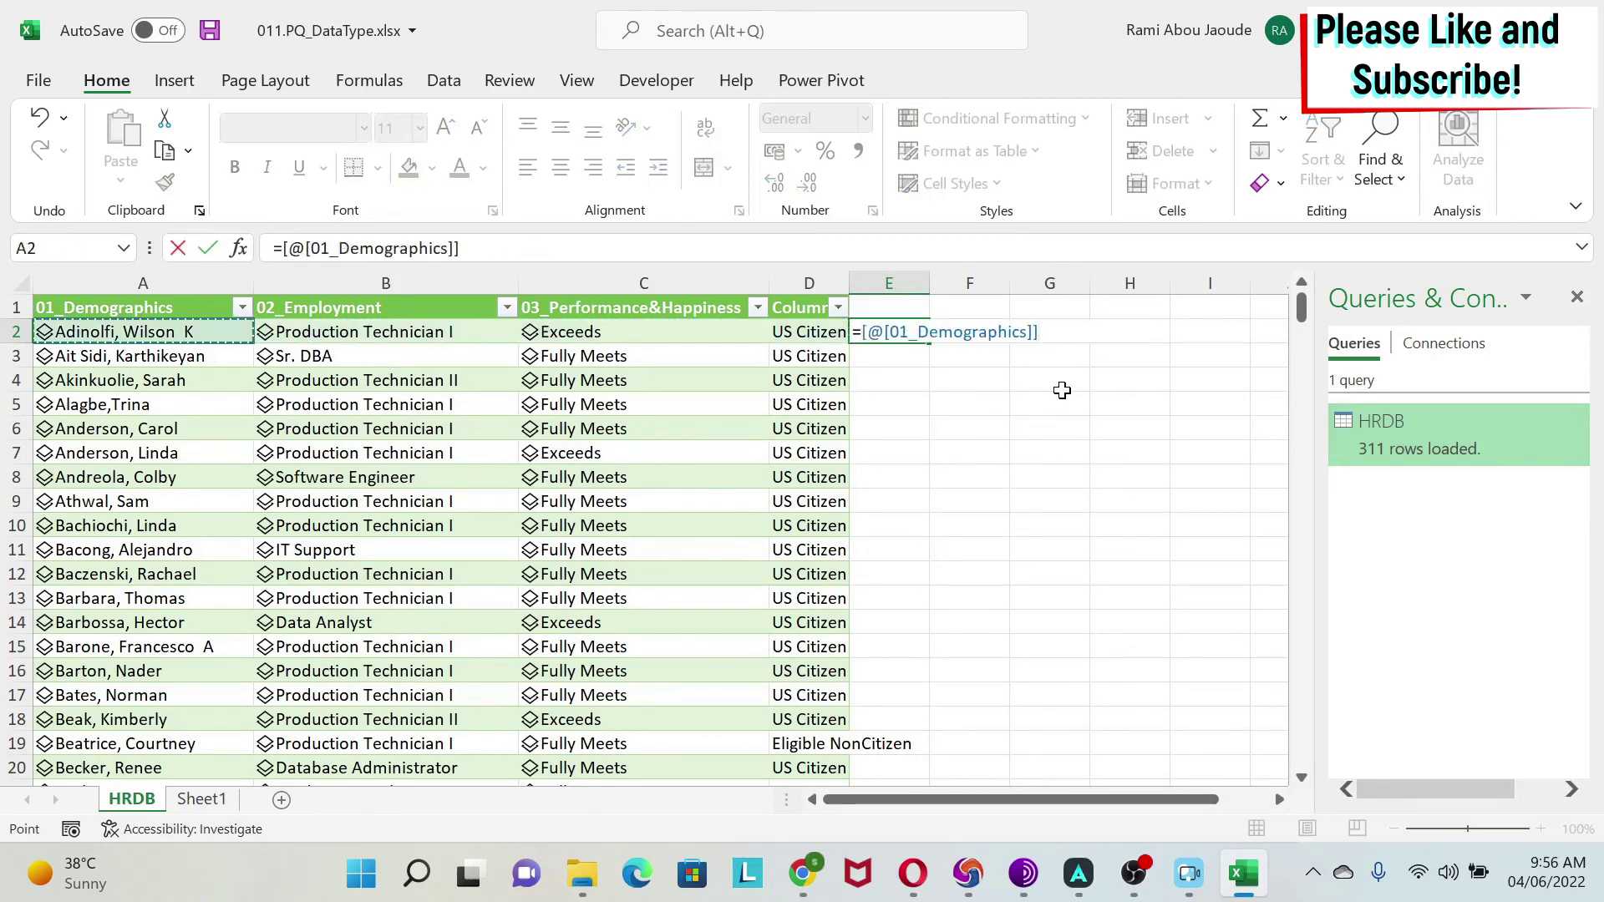
text(.[)
text(Li)
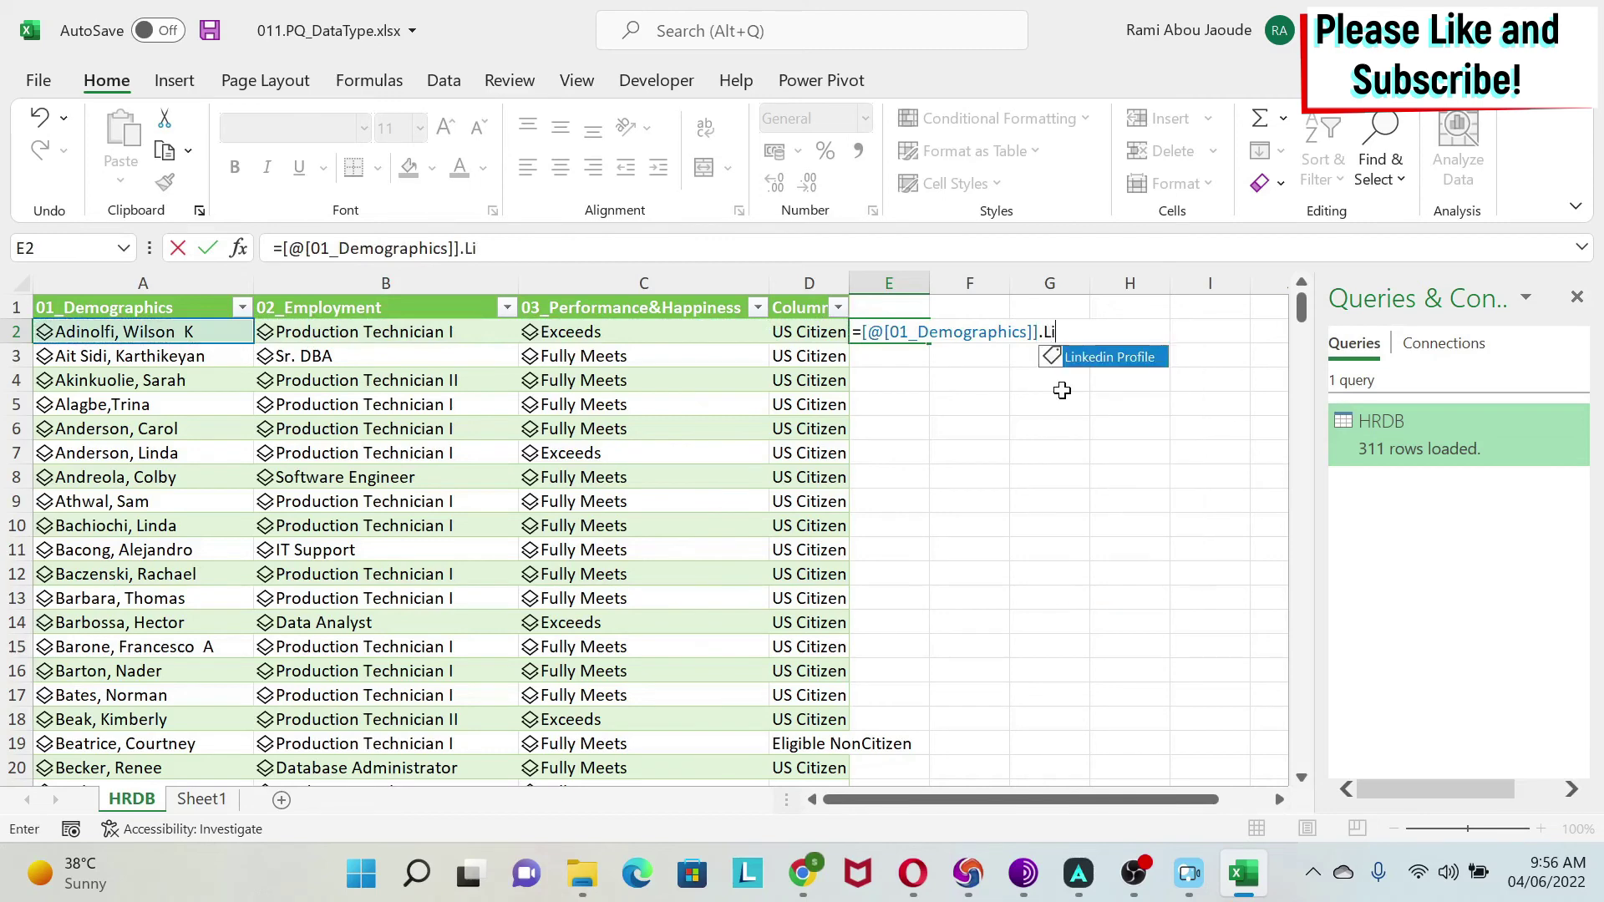
key(Tab)
key(Return)
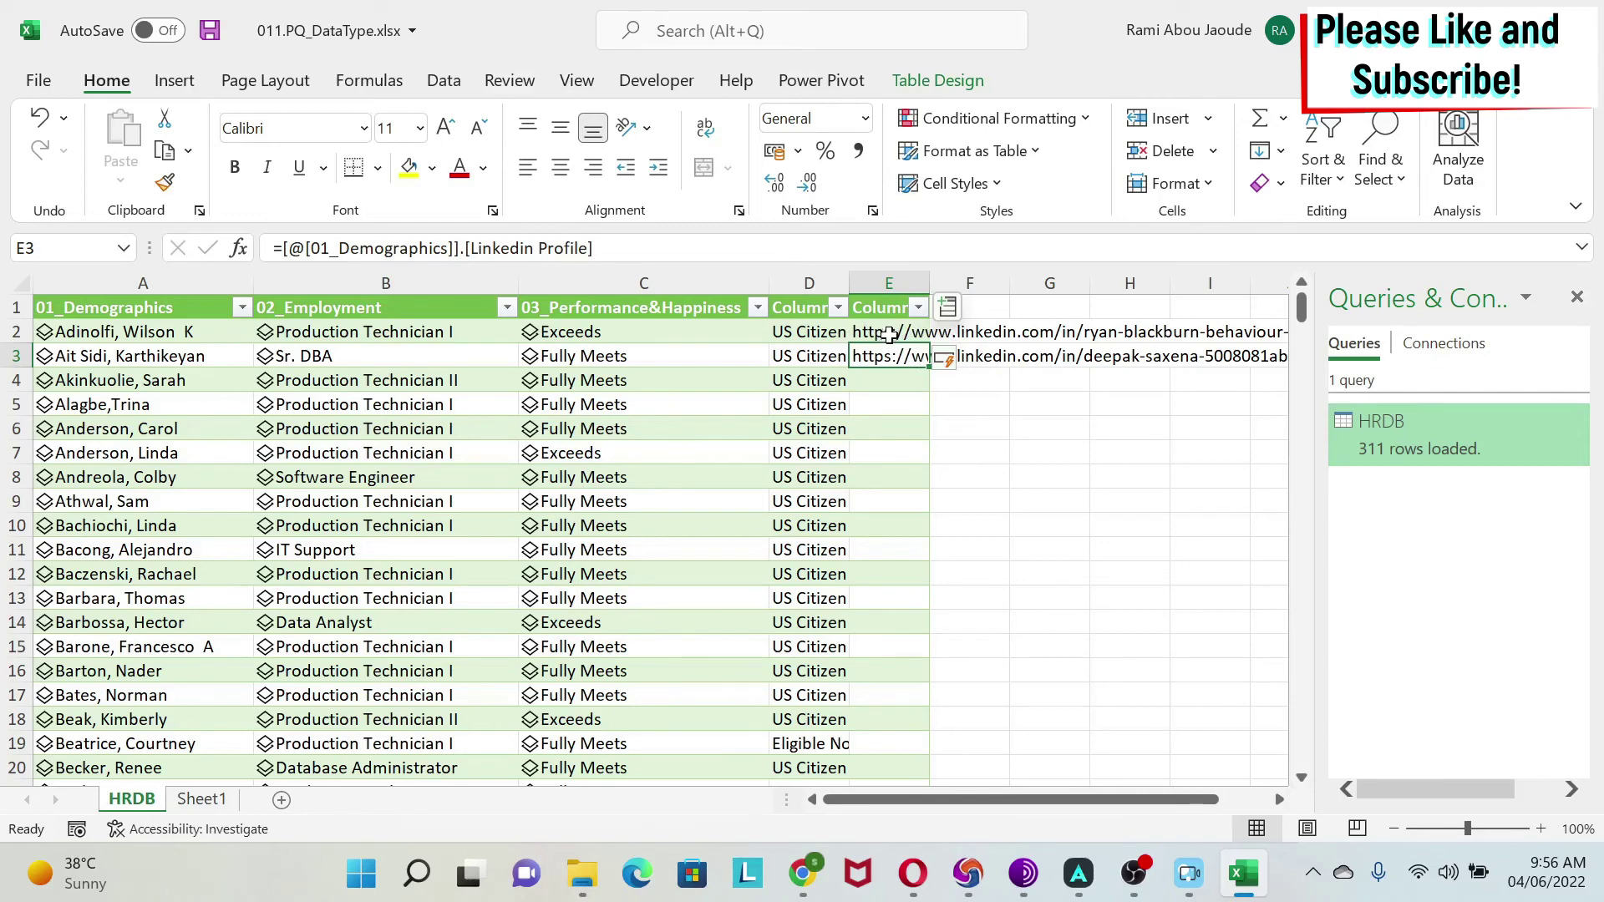
Step: Wrap the E2 formula in HYPERLINK with the friendly name "Linkedin"
click(888, 334)
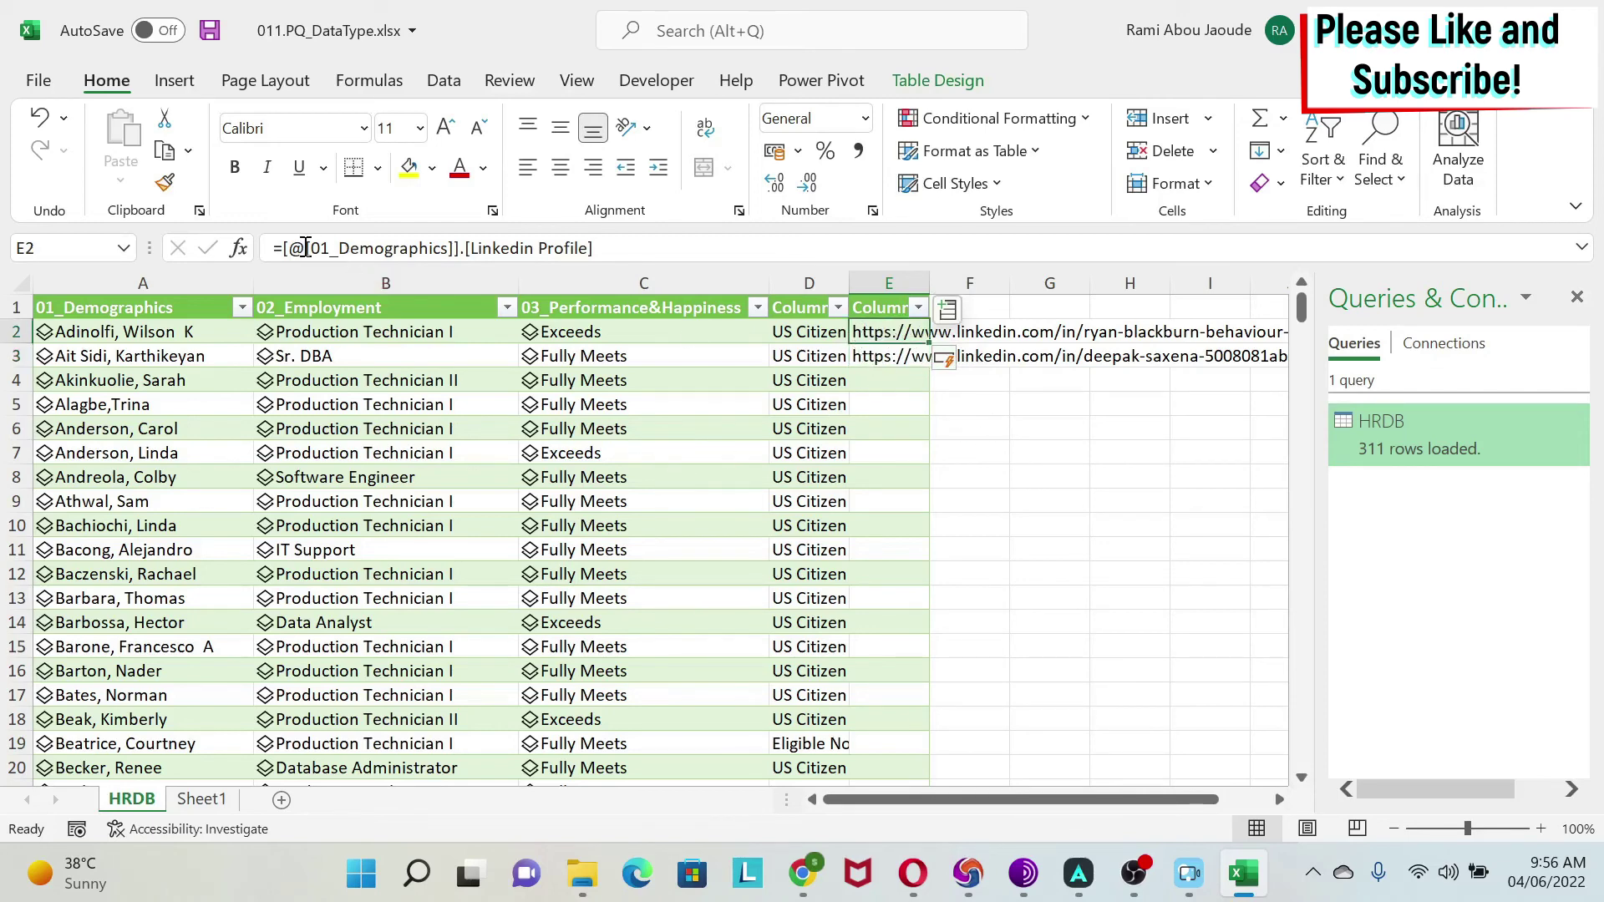
click(287, 248)
text(hyper)
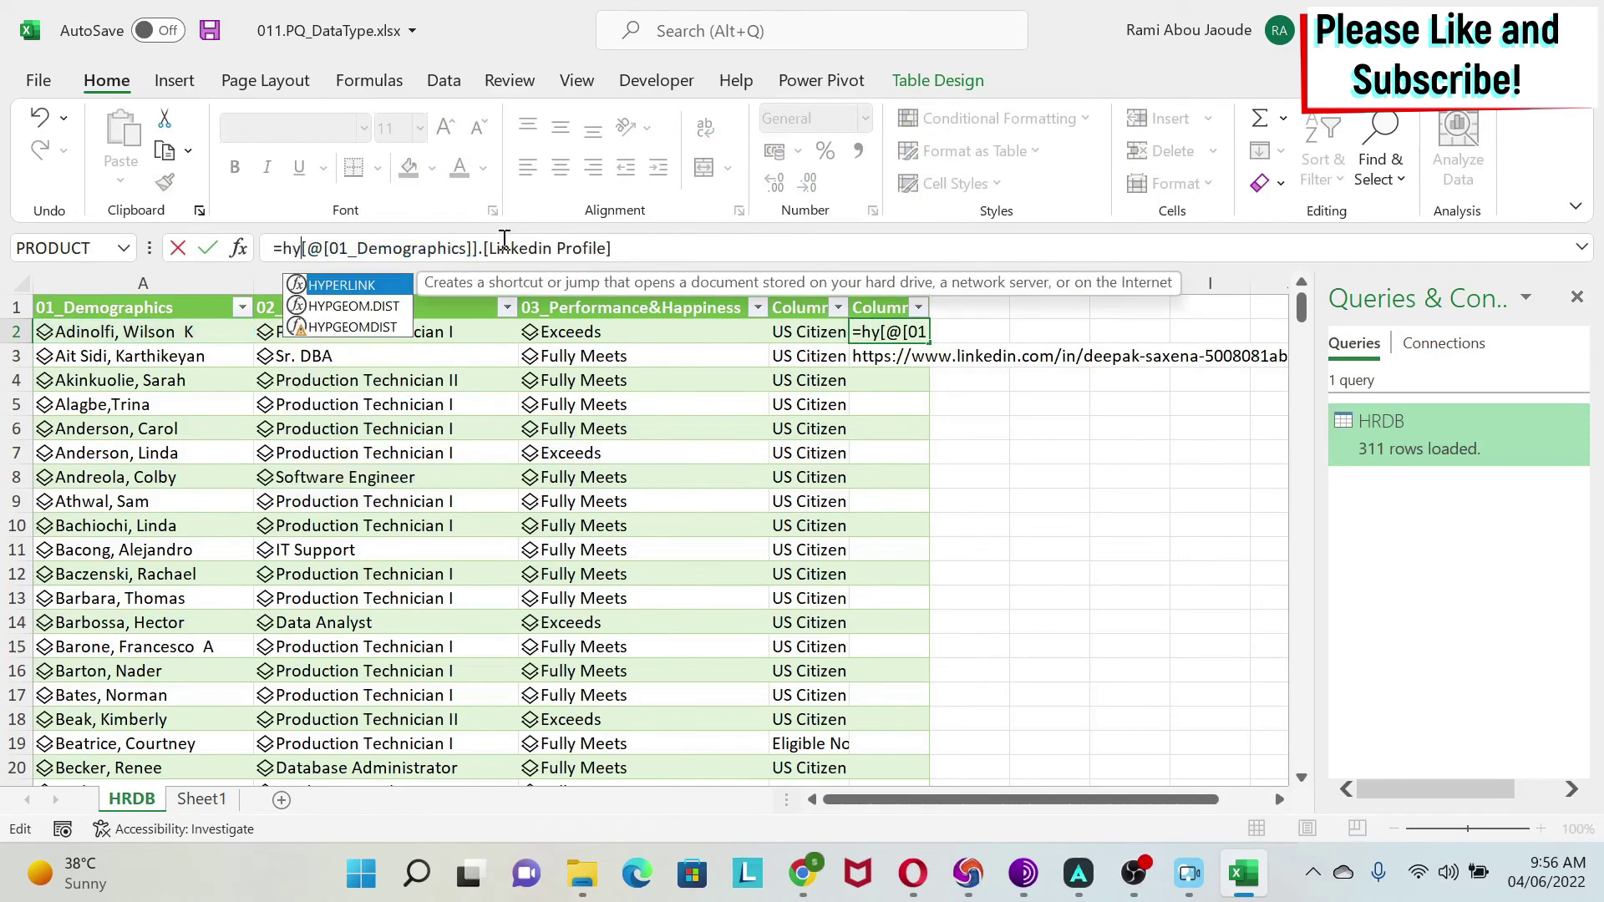
key(Tab)
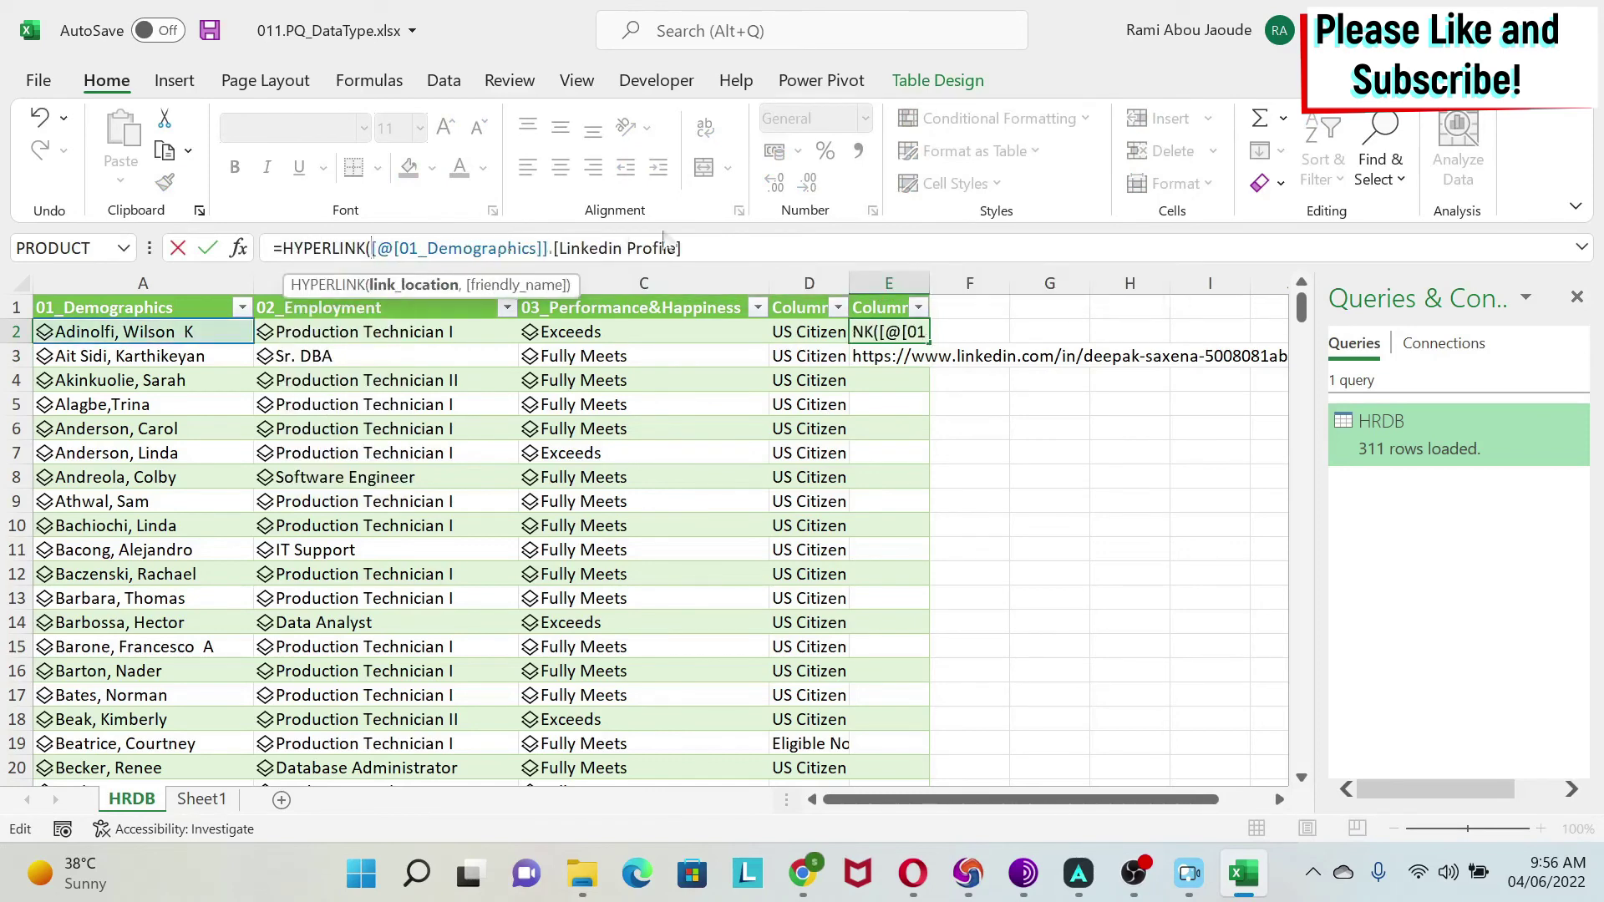
click(723, 247)
text(,)
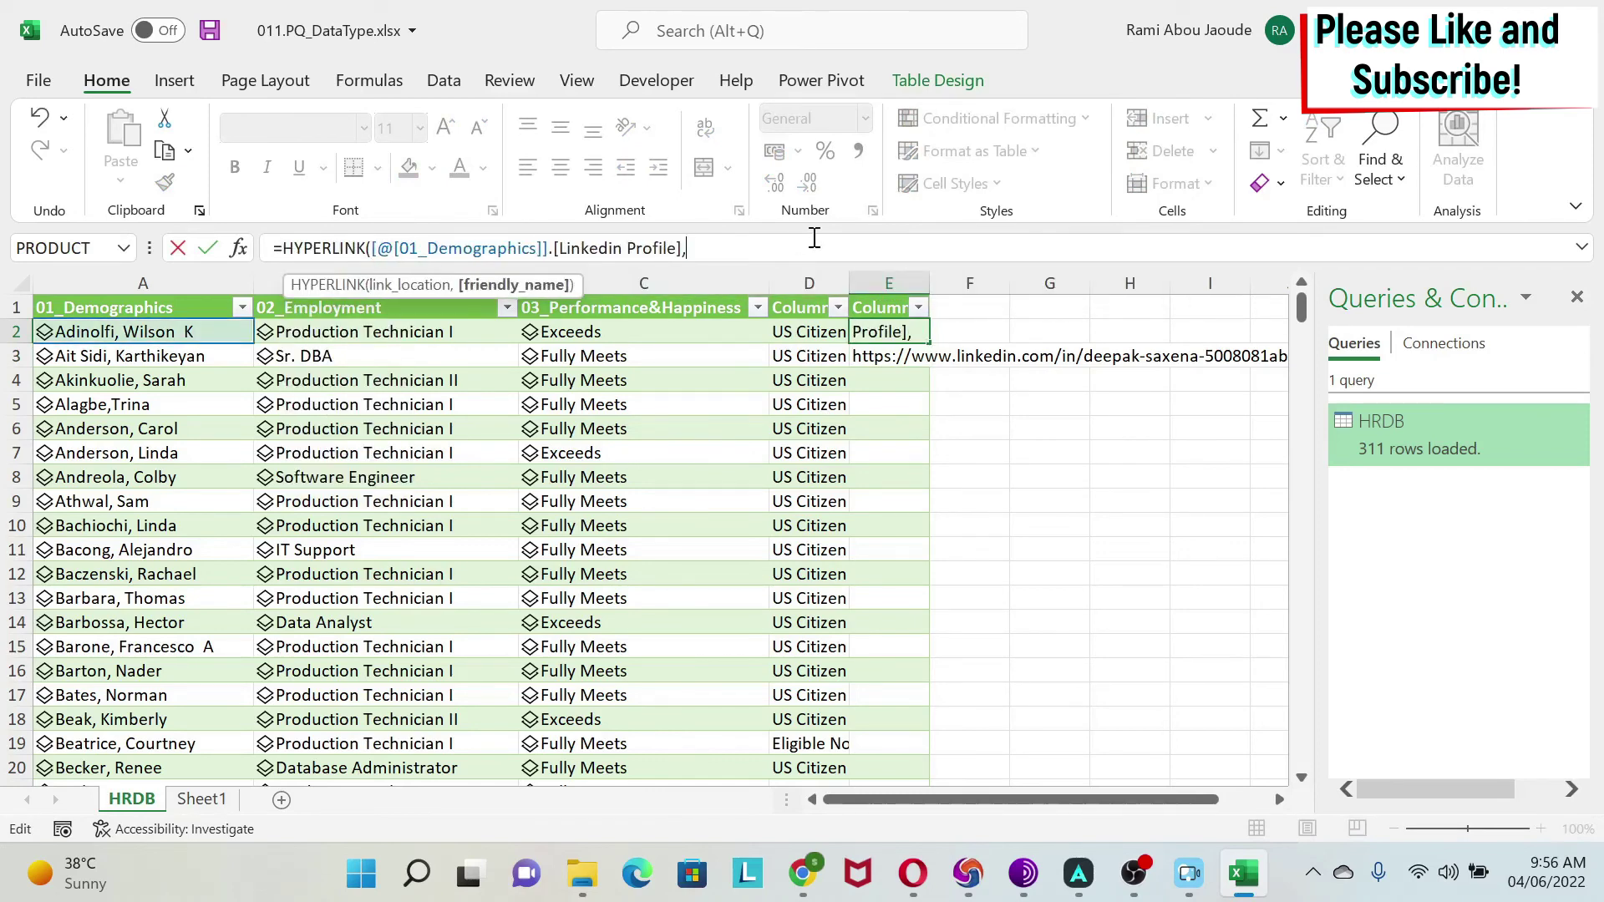
text("Linkedin"))
key(Return)
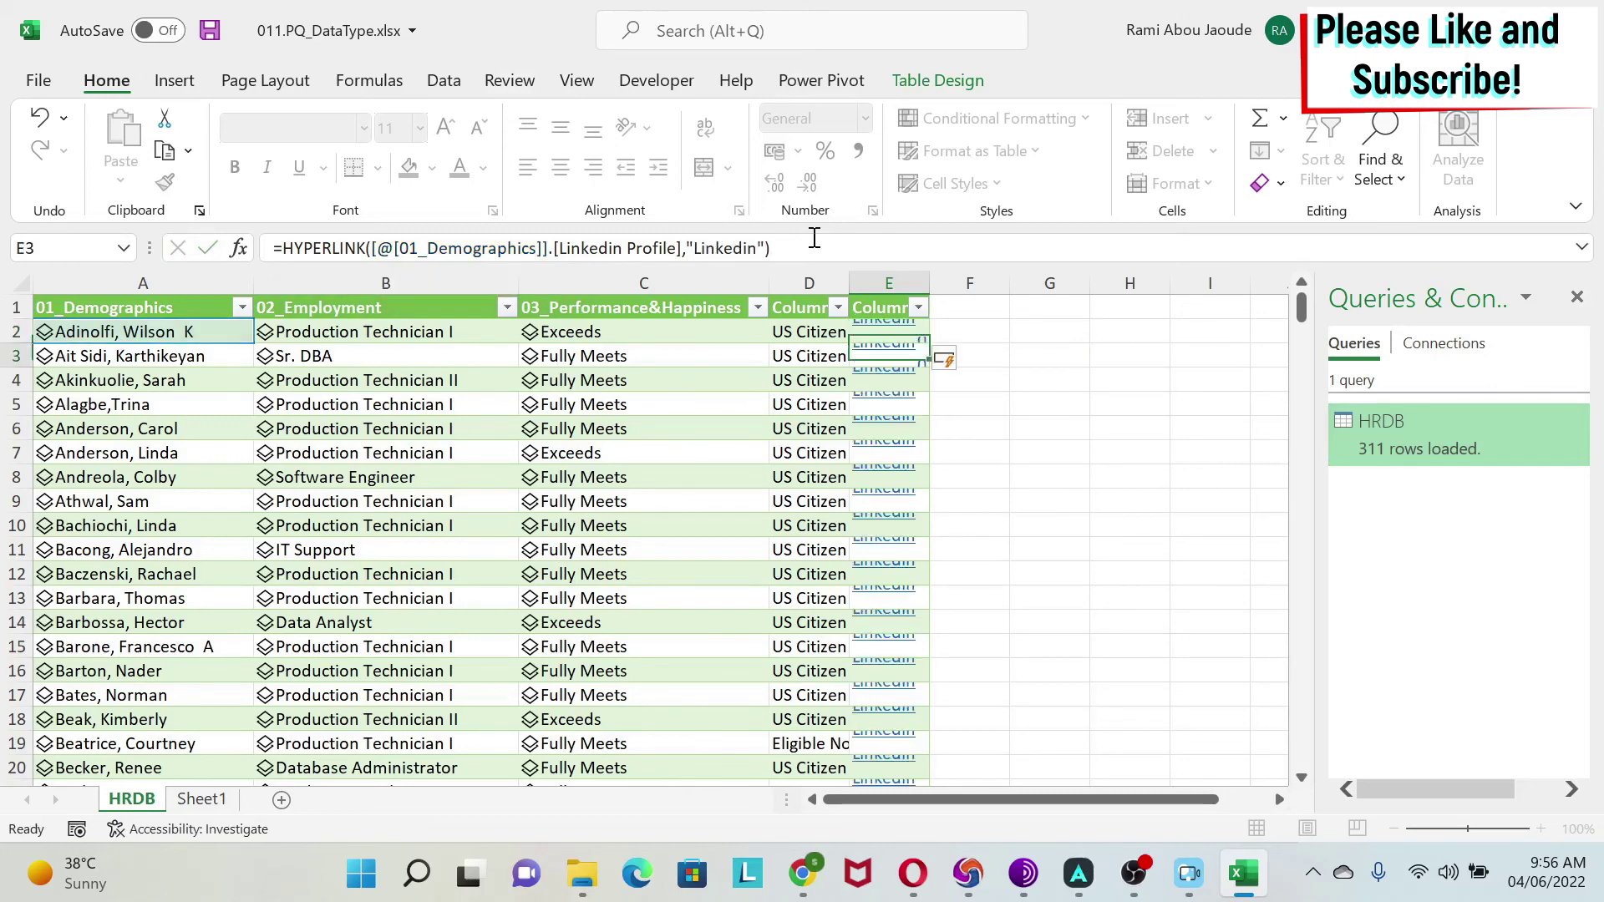